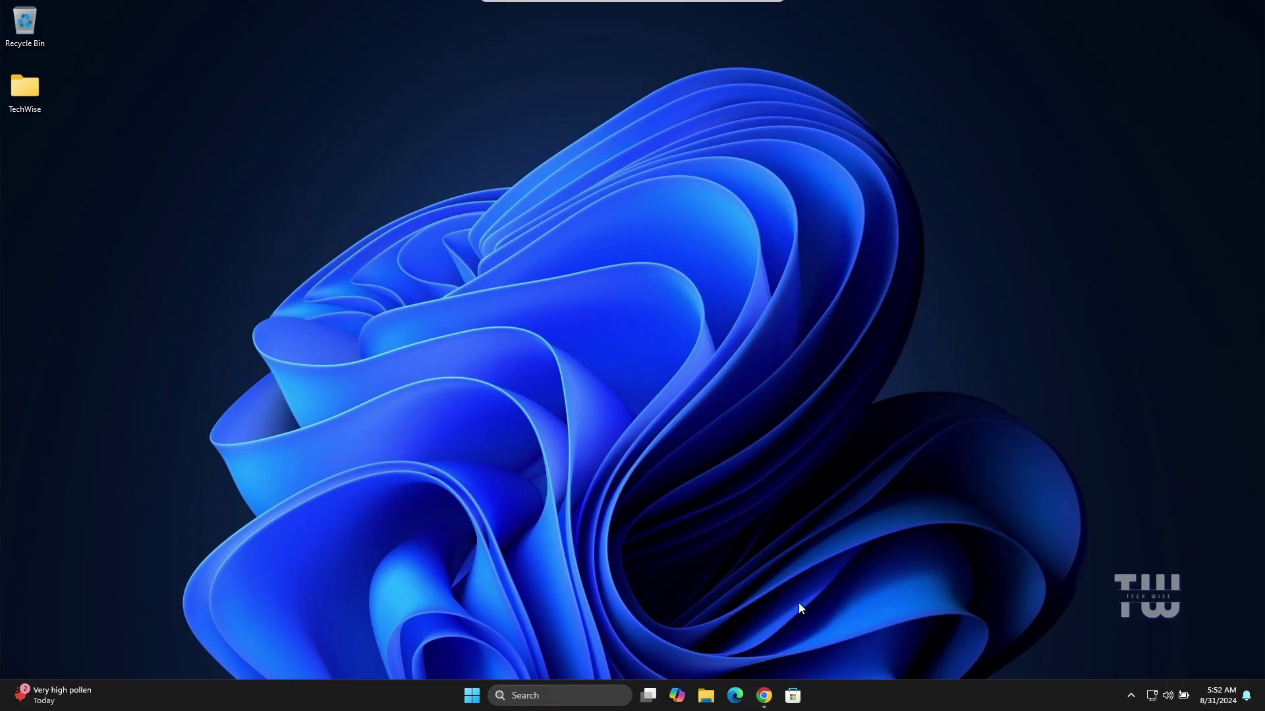
Switch to Chrome and download the 64-bit NTLite installer from the ntlite.com download page
click(764, 695)
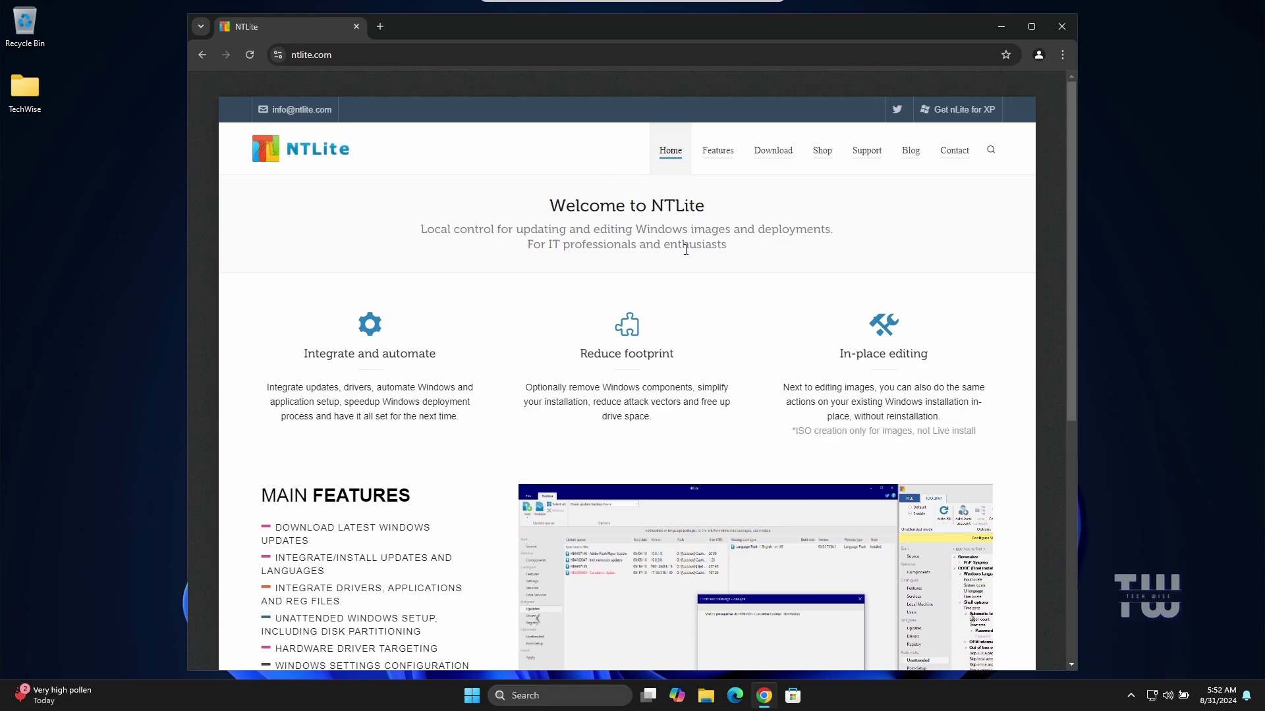
click(776, 155)
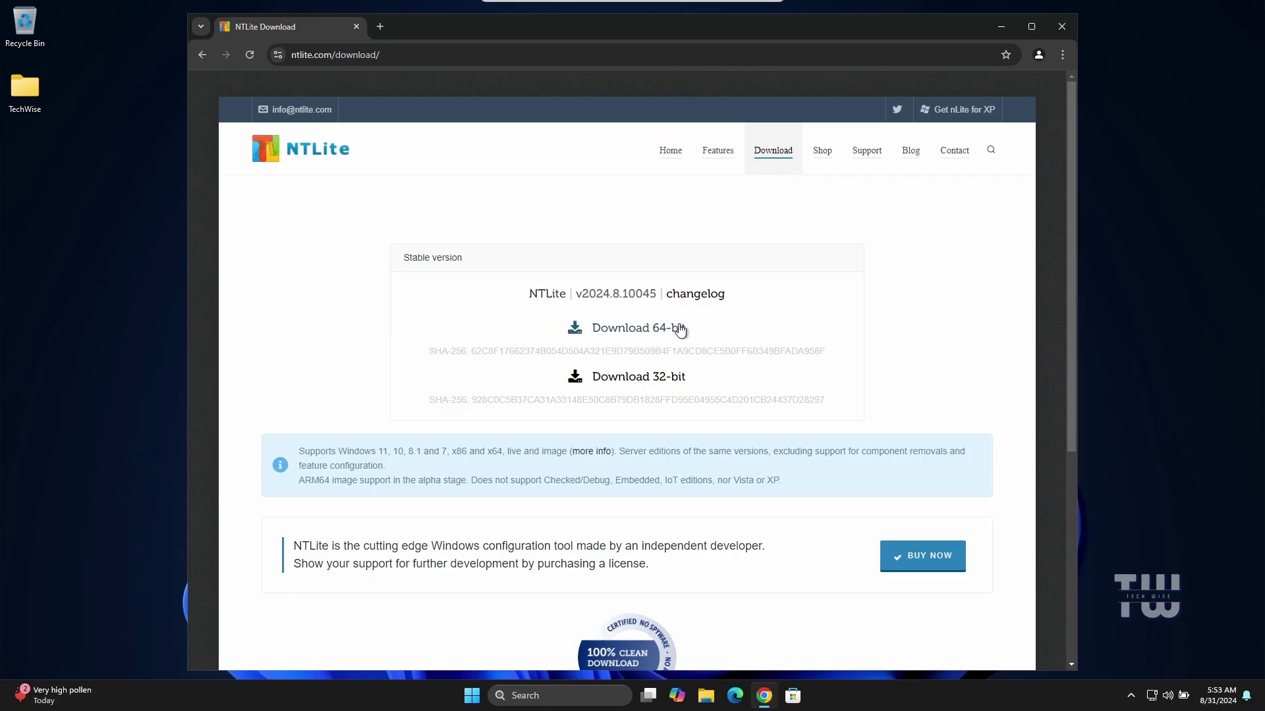
click(637, 330)
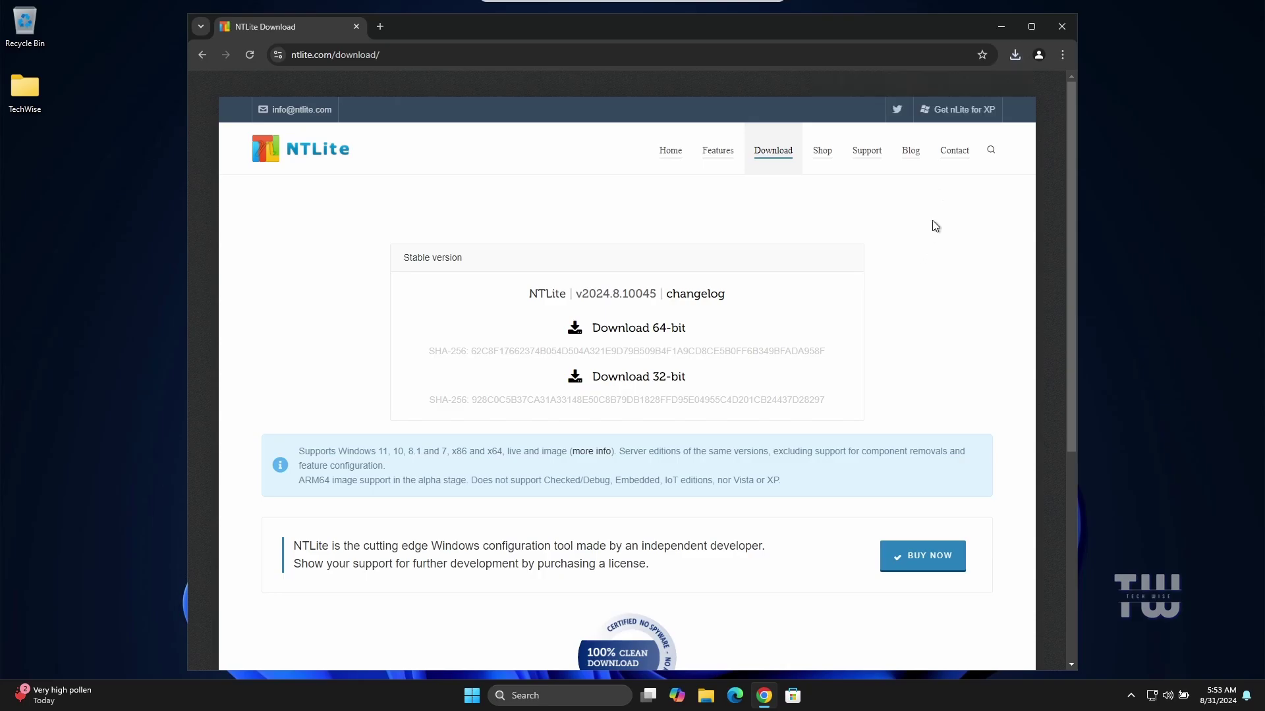
Show the downloaded NTLite_setup_x64.exe in its folder and run it as administrator, allowing it to make changes to the device
click(1014, 55)
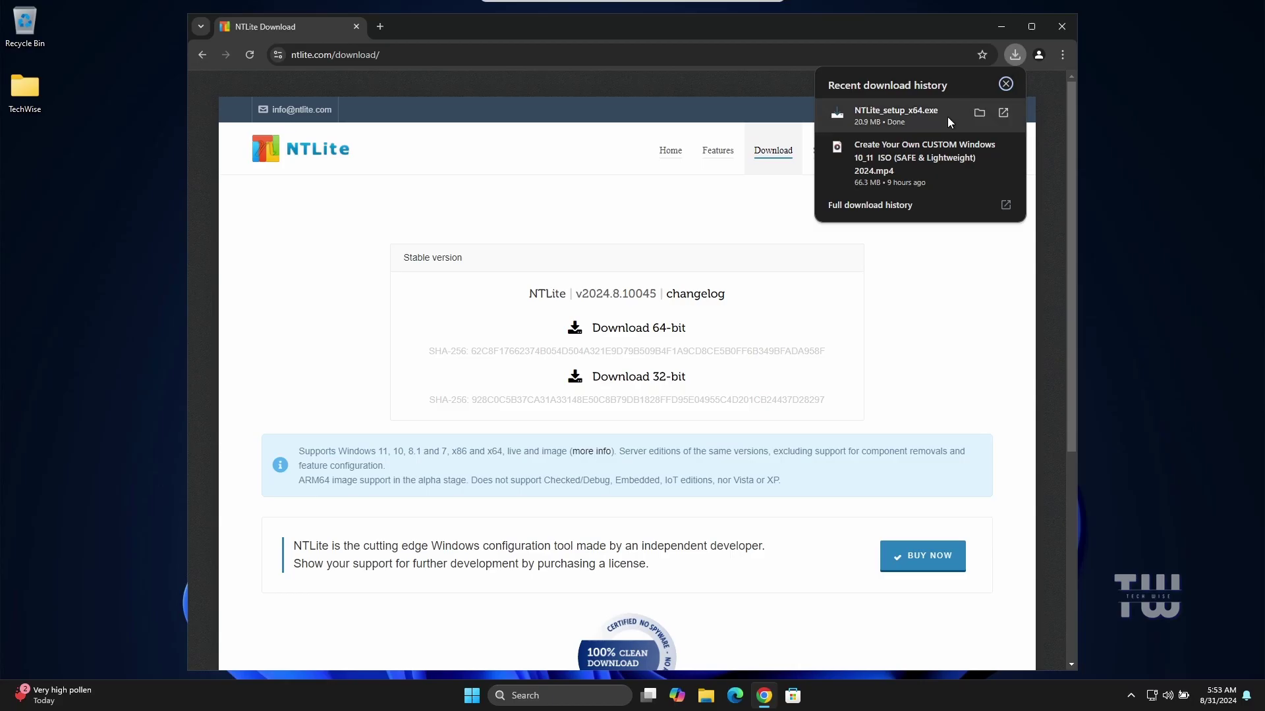
click(976, 117)
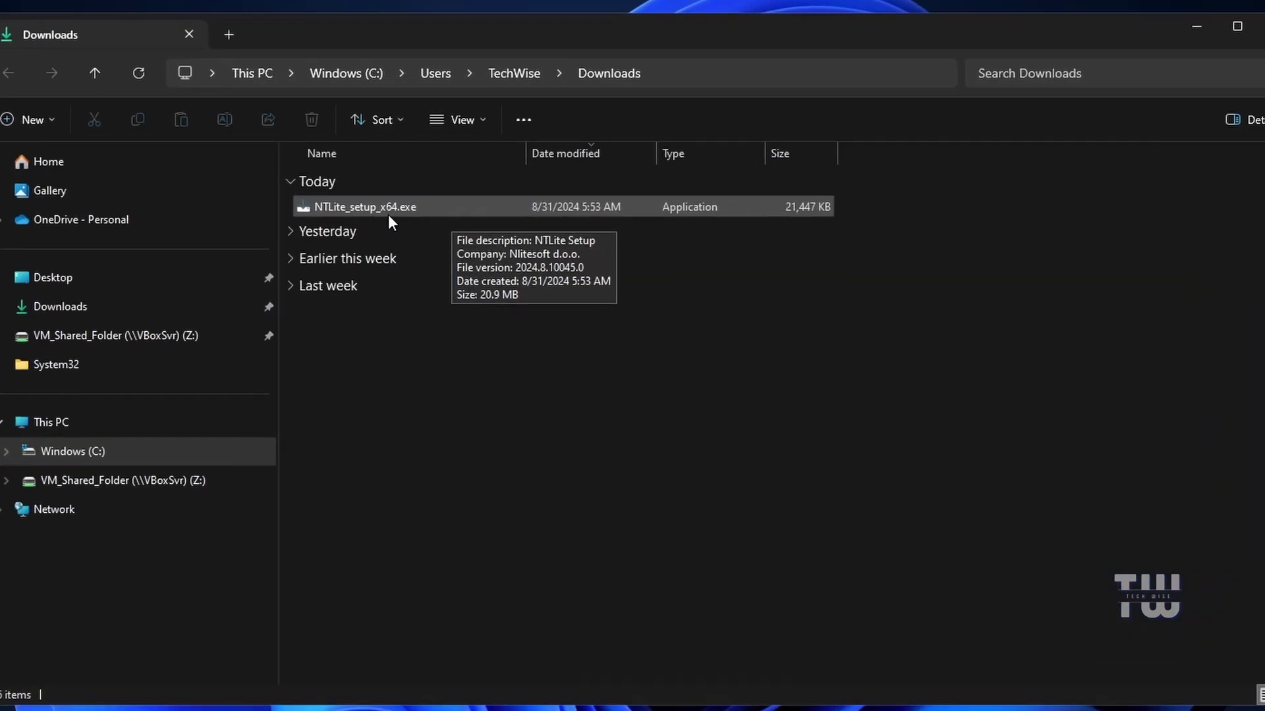
right_click(413, 229)
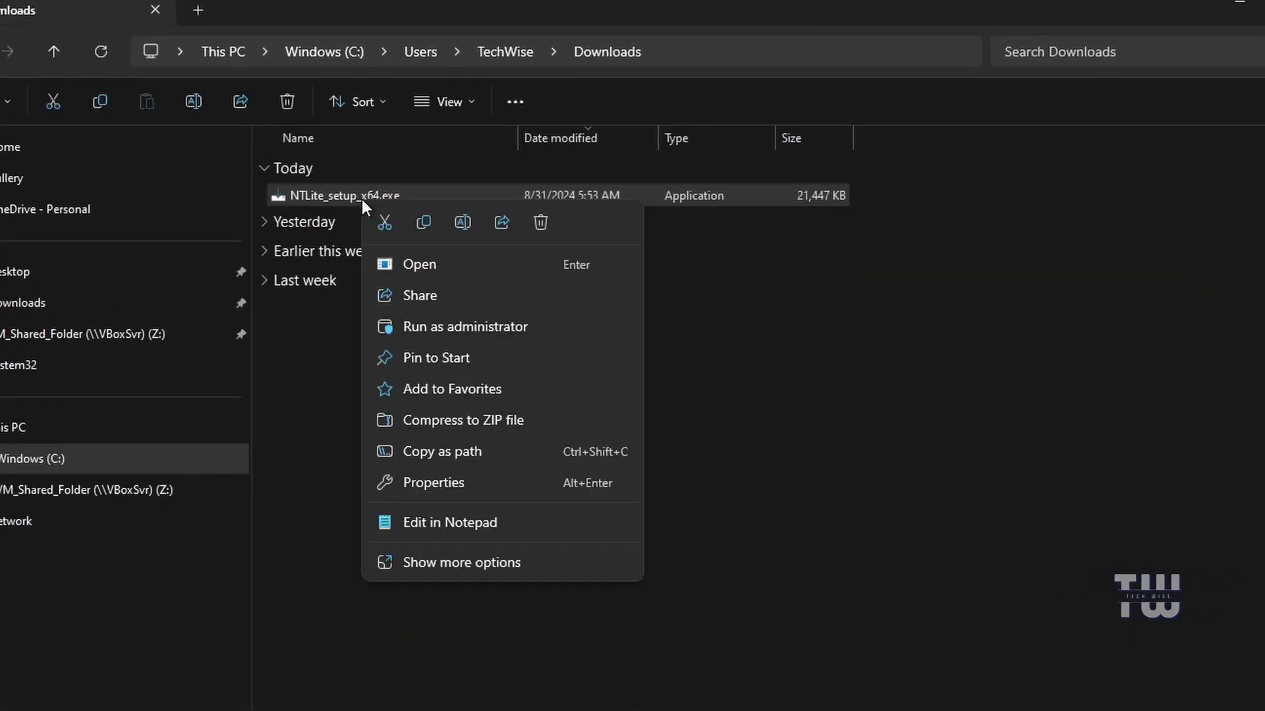
click(508, 330)
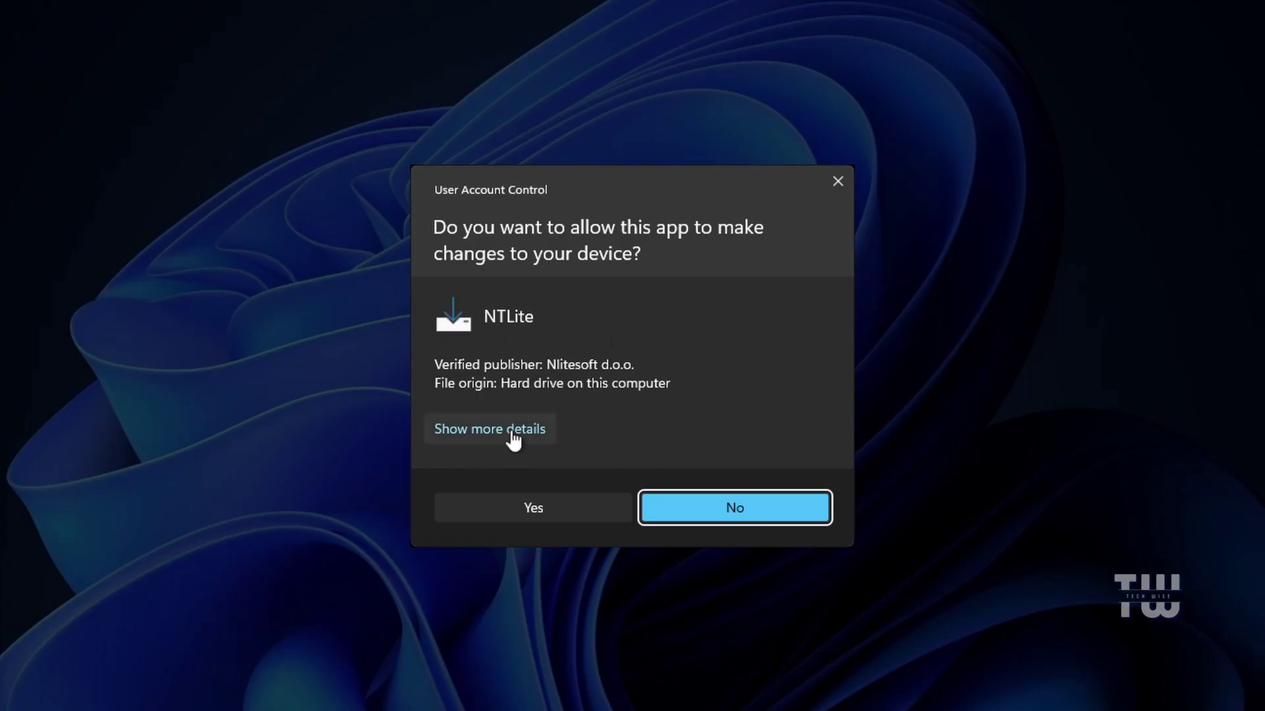
click(531, 507)
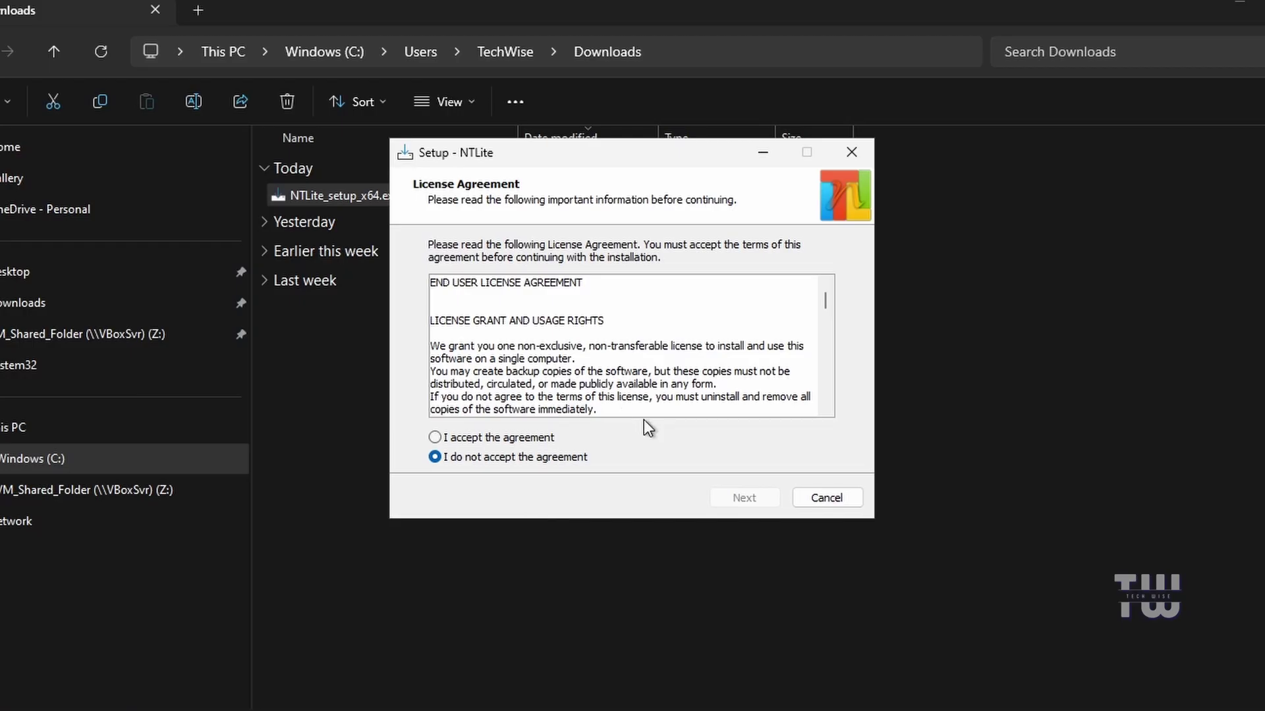
Accept the license agreement and install NTLite into C:\Program Files\NTLite with a desktop shortcut
click(527, 438)
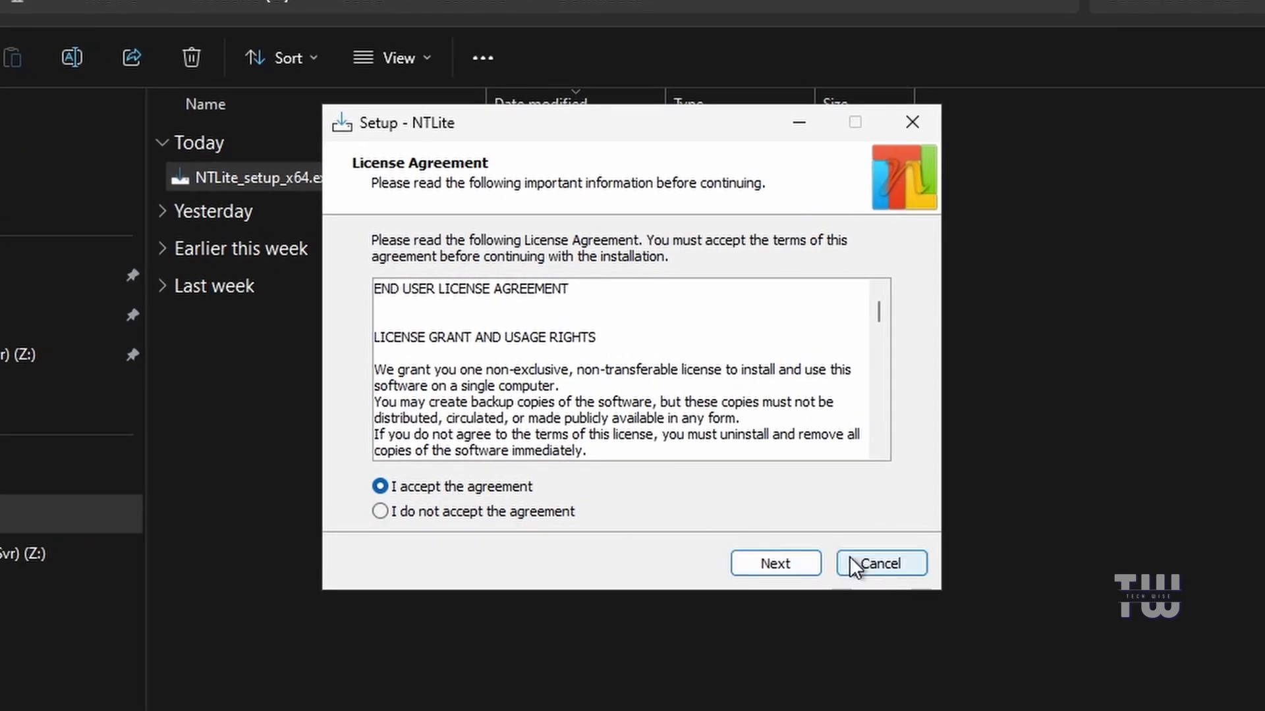
click(819, 564)
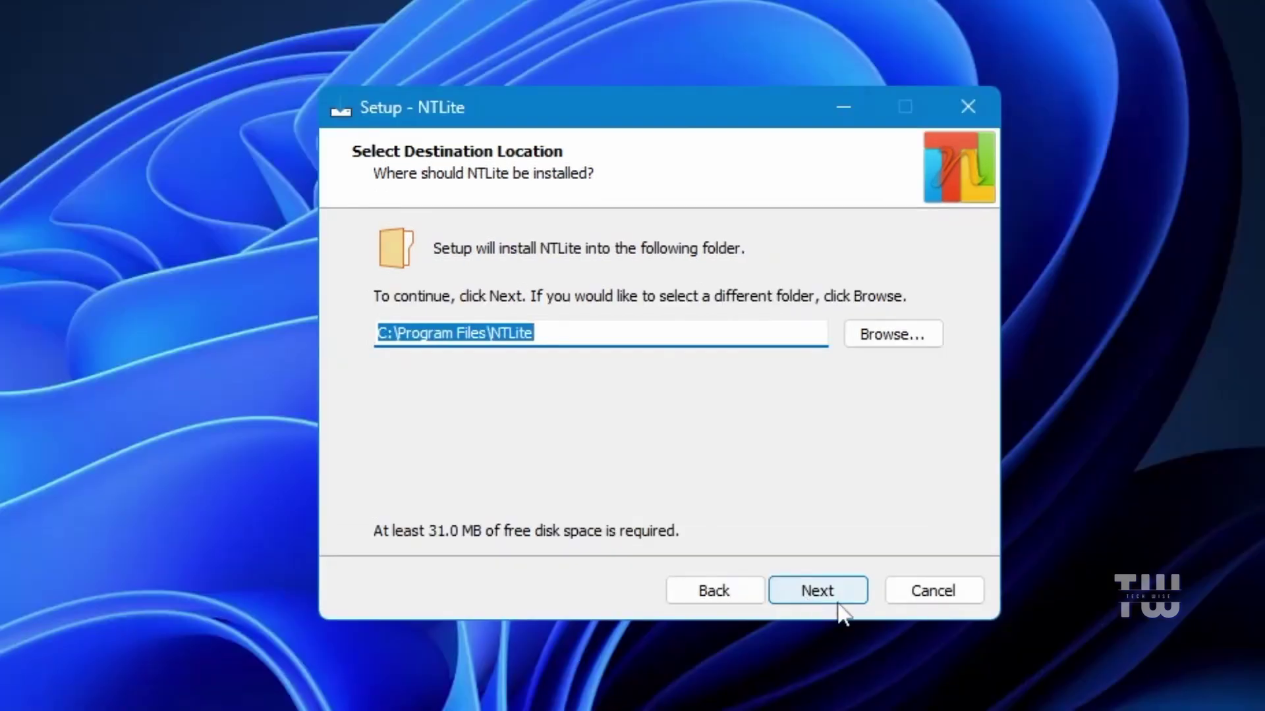
click(817, 588)
key(Return)
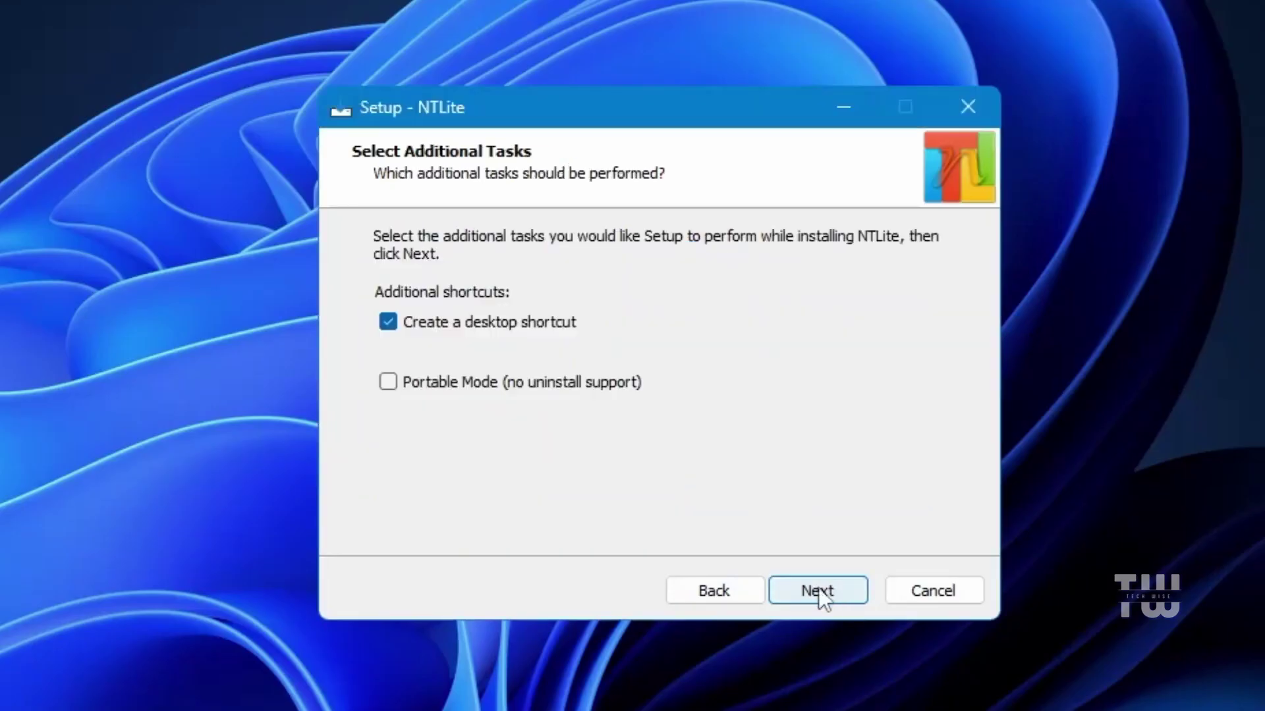
click(819, 587)
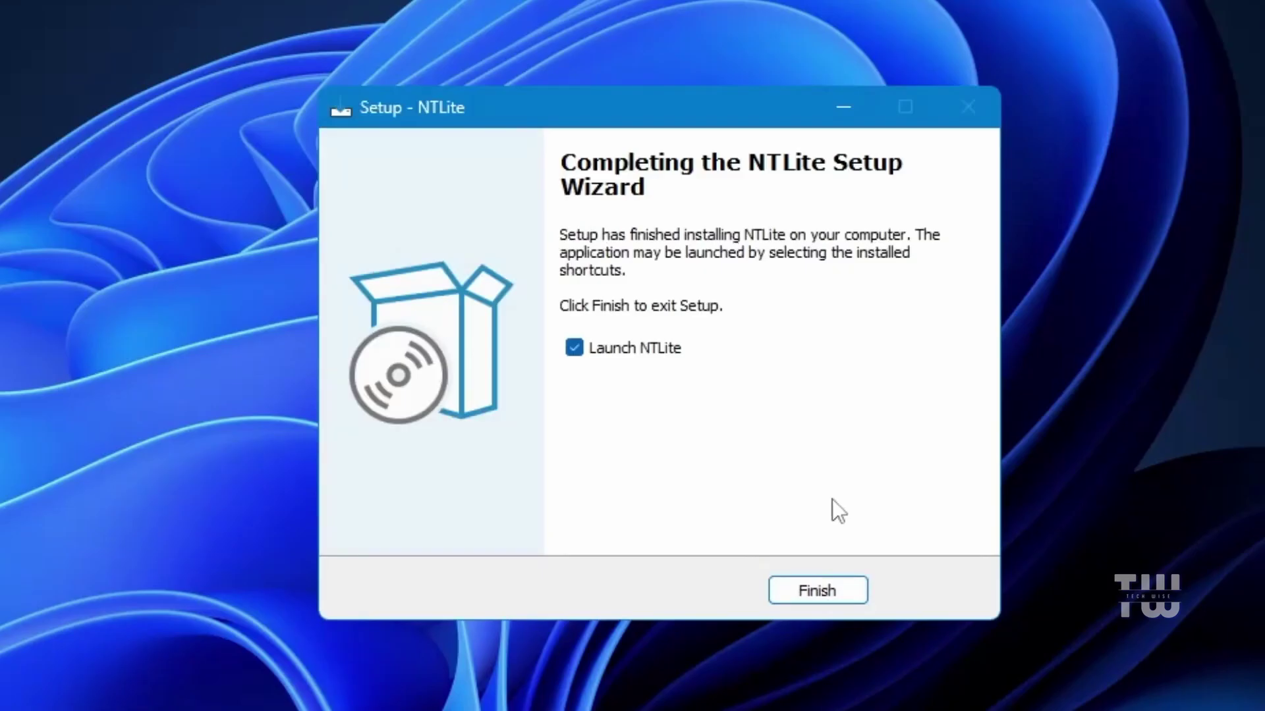
Finish the setup with NTLite launched and choose the Free (limited, non-commercial) license
click(824, 598)
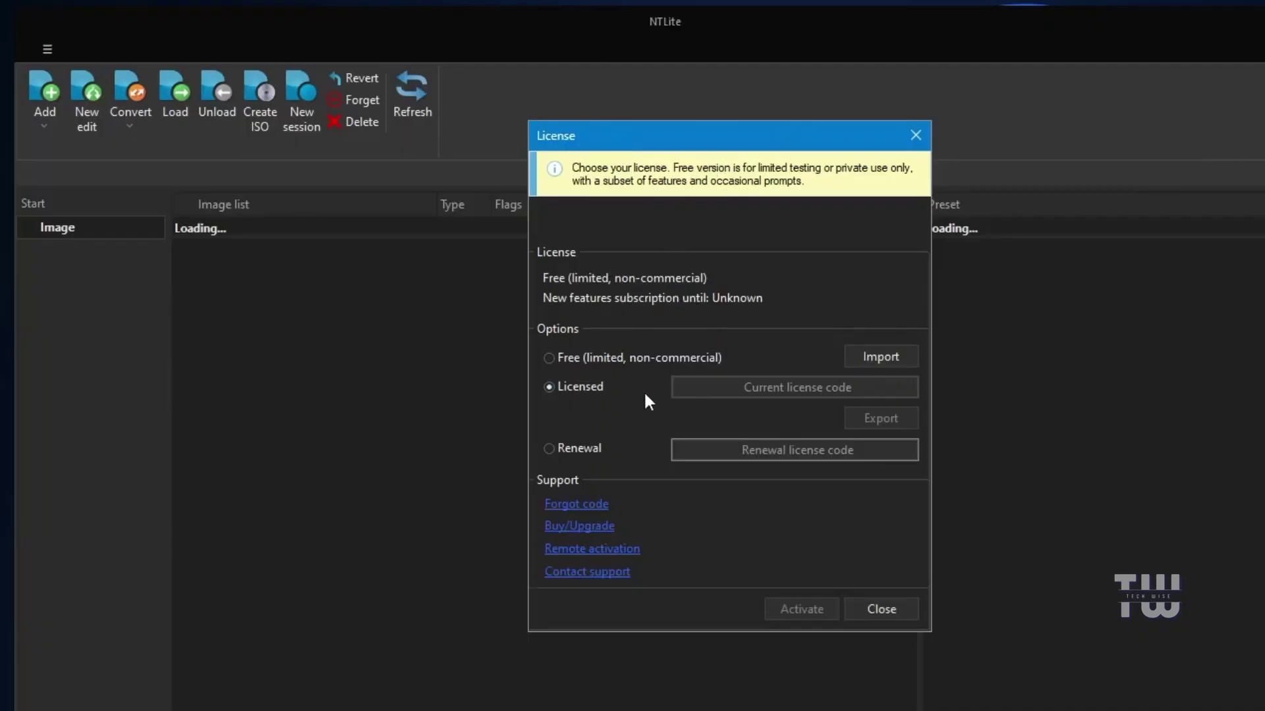
click(547, 356)
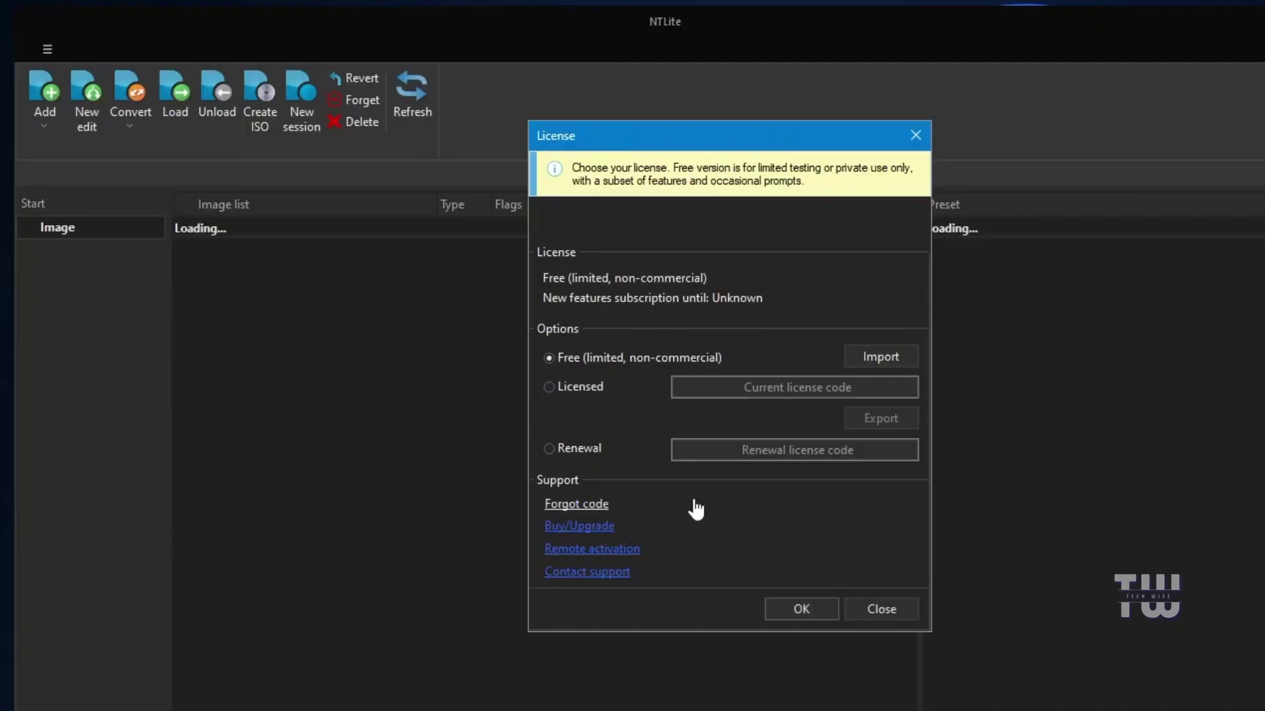
click(801, 608)
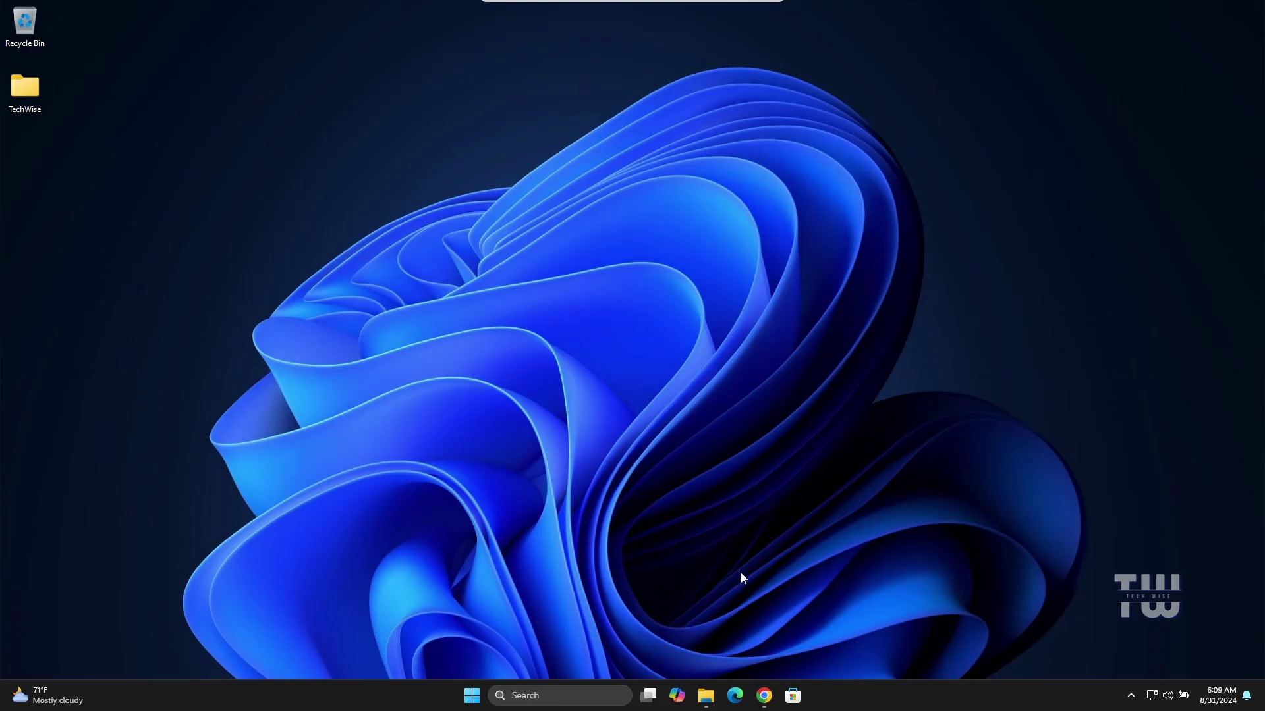
Switch to Chrome, search Google in a new tab for "windows 11 iso download" and open Microsoft's Download Windows 11 page
click(764, 695)
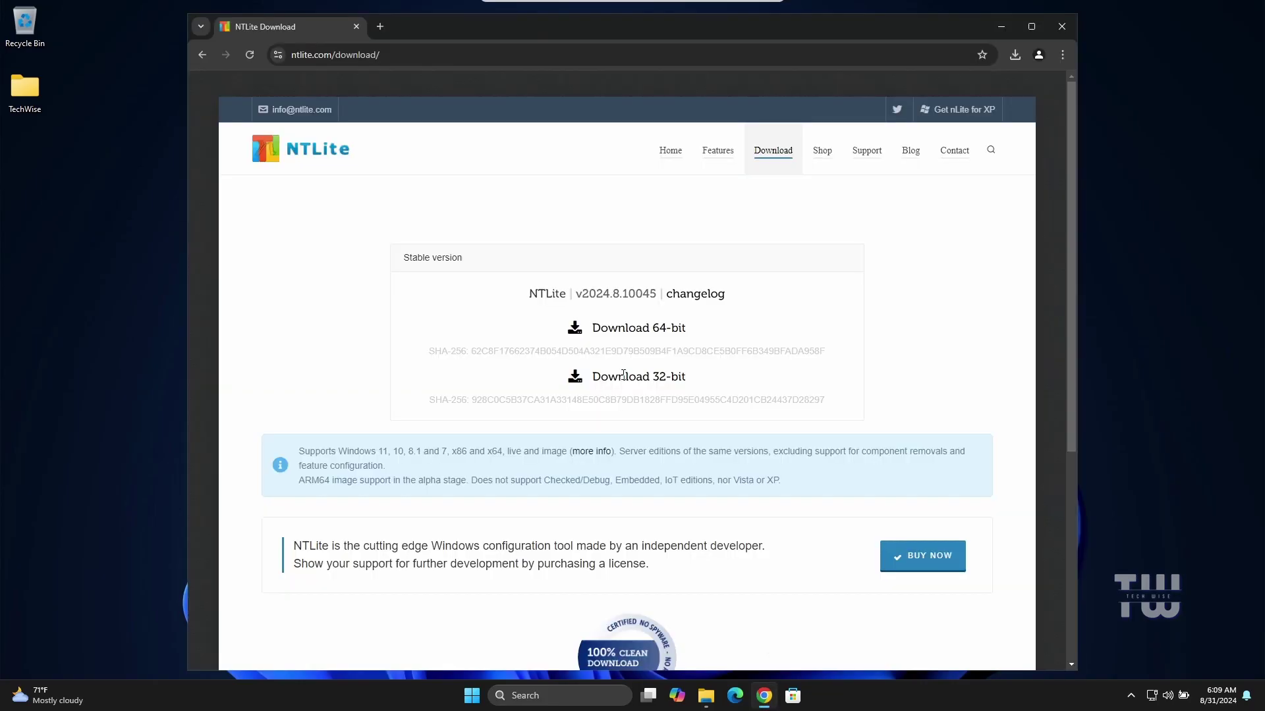
click(381, 28)
click(483, 284)
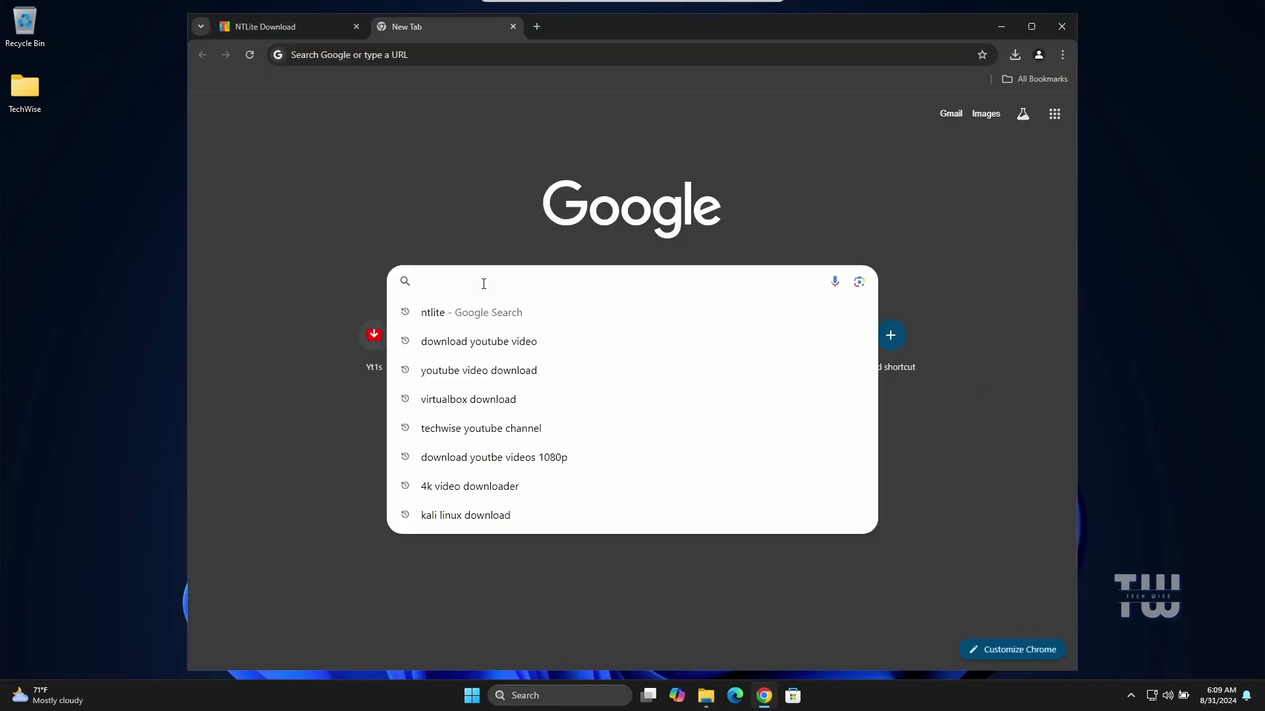
text(windows 11 iso download)
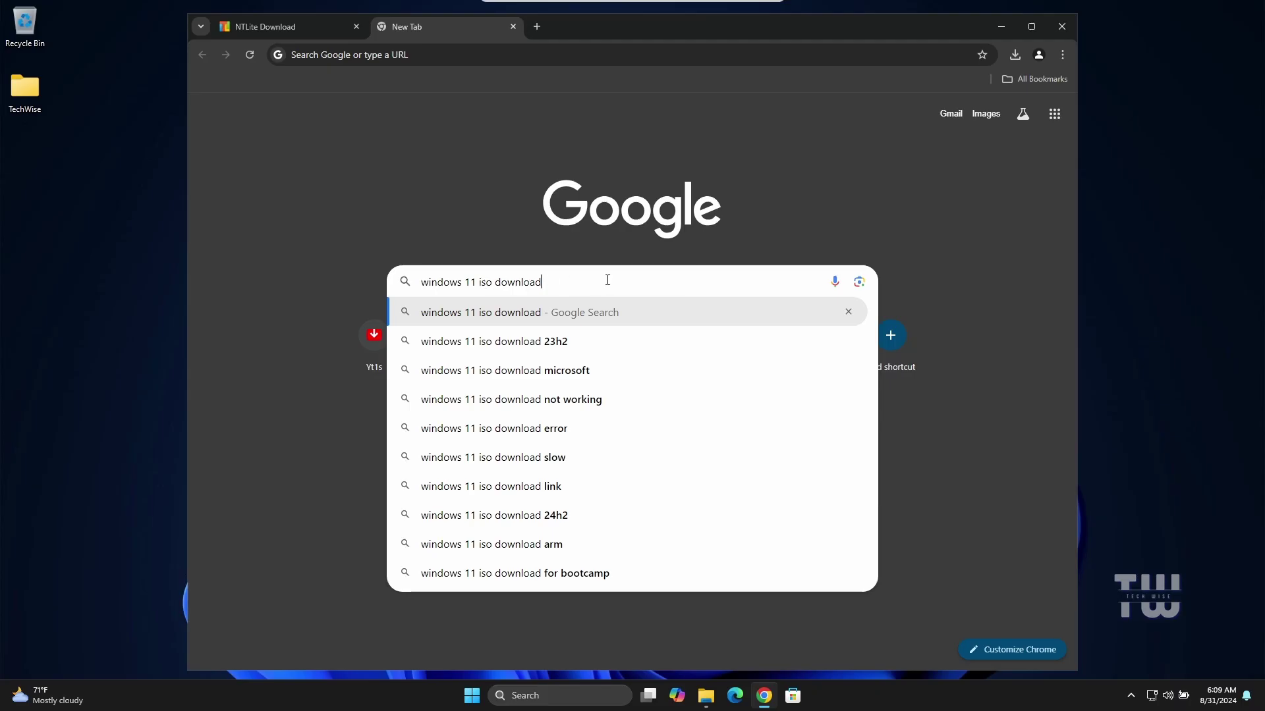
key(Return)
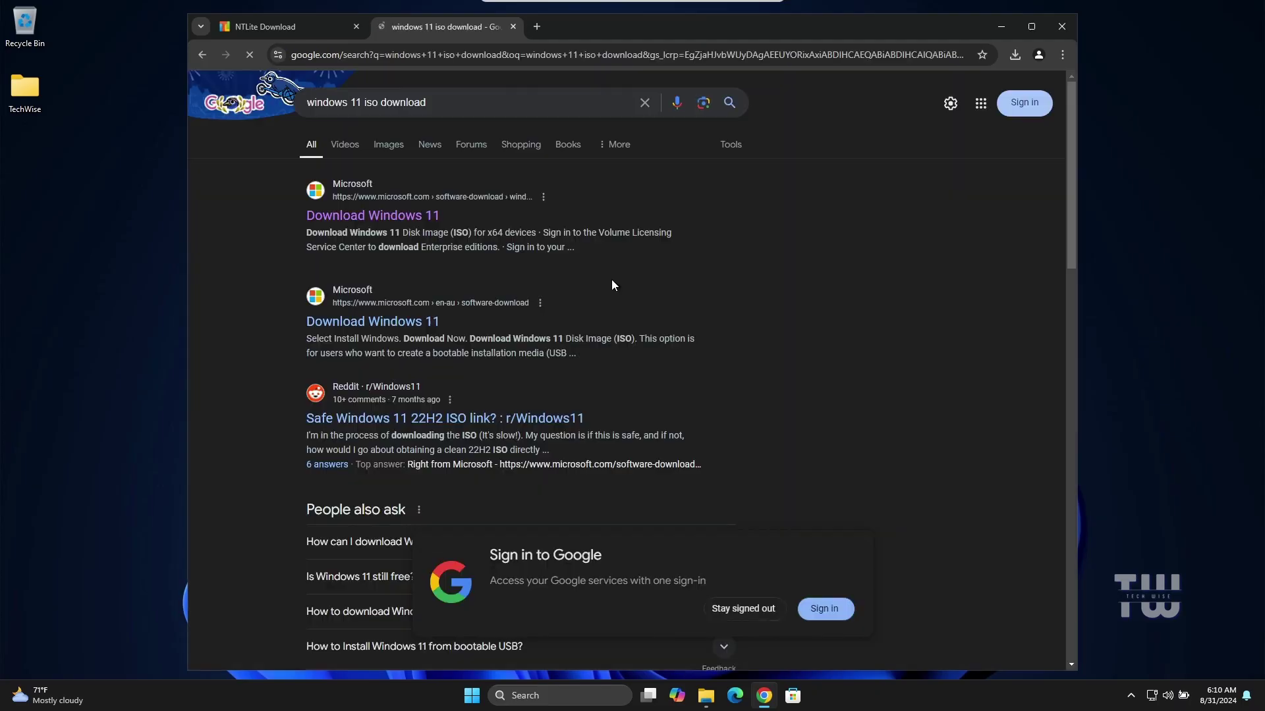
click(394, 215)
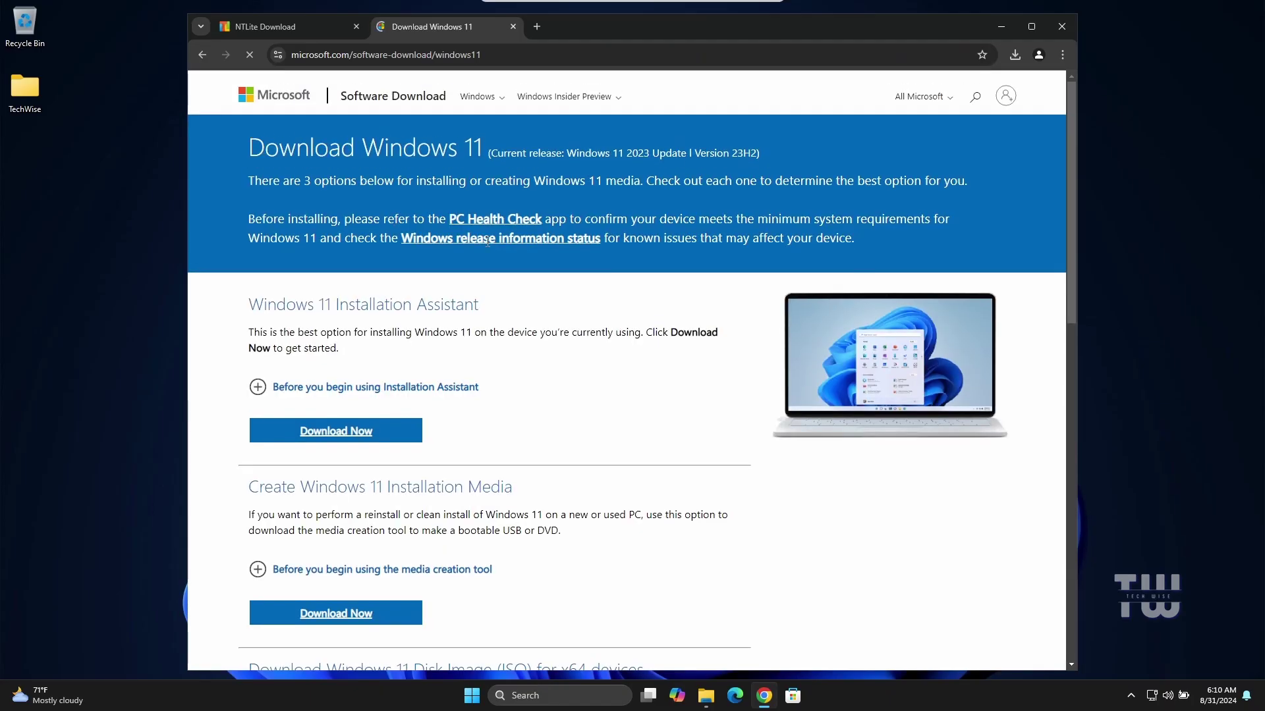
Select Windows 11 (multi-edition ISO for x64 devices) as the disk image and request its download
scroll(498, 266, down, 2)
scroll(499, 266, down, 6)
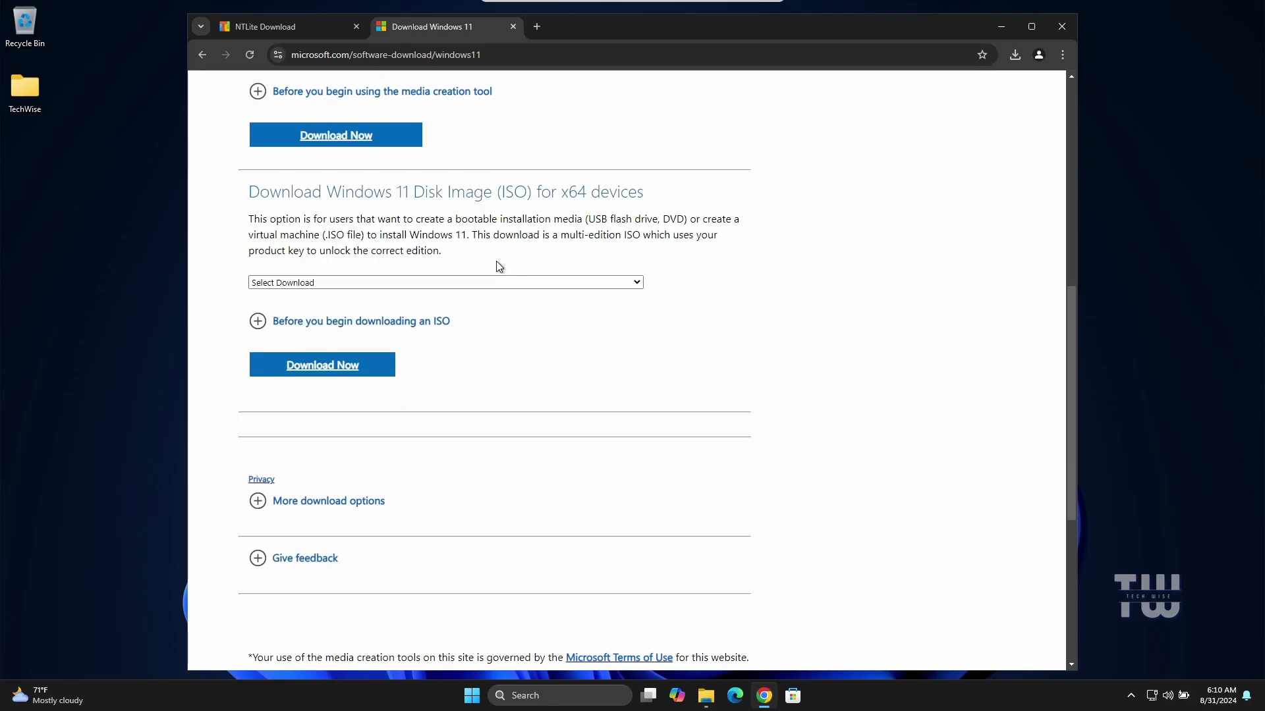
click(435, 288)
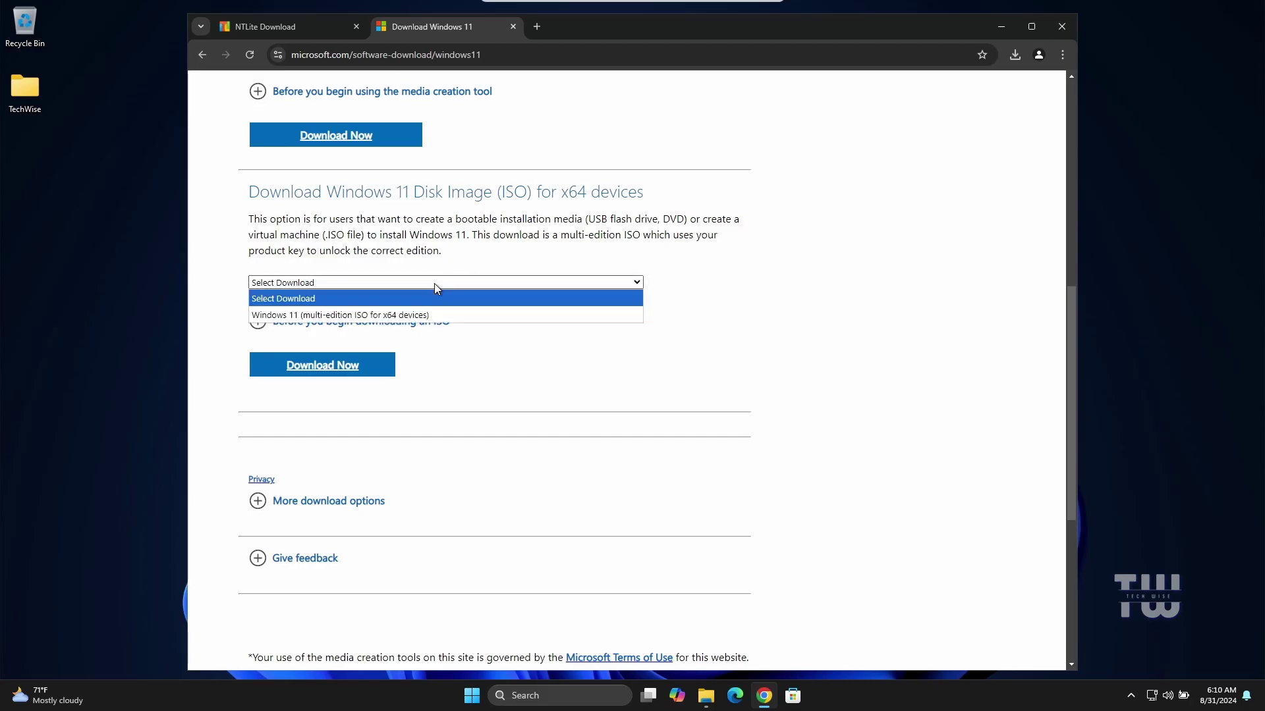
click(400, 315)
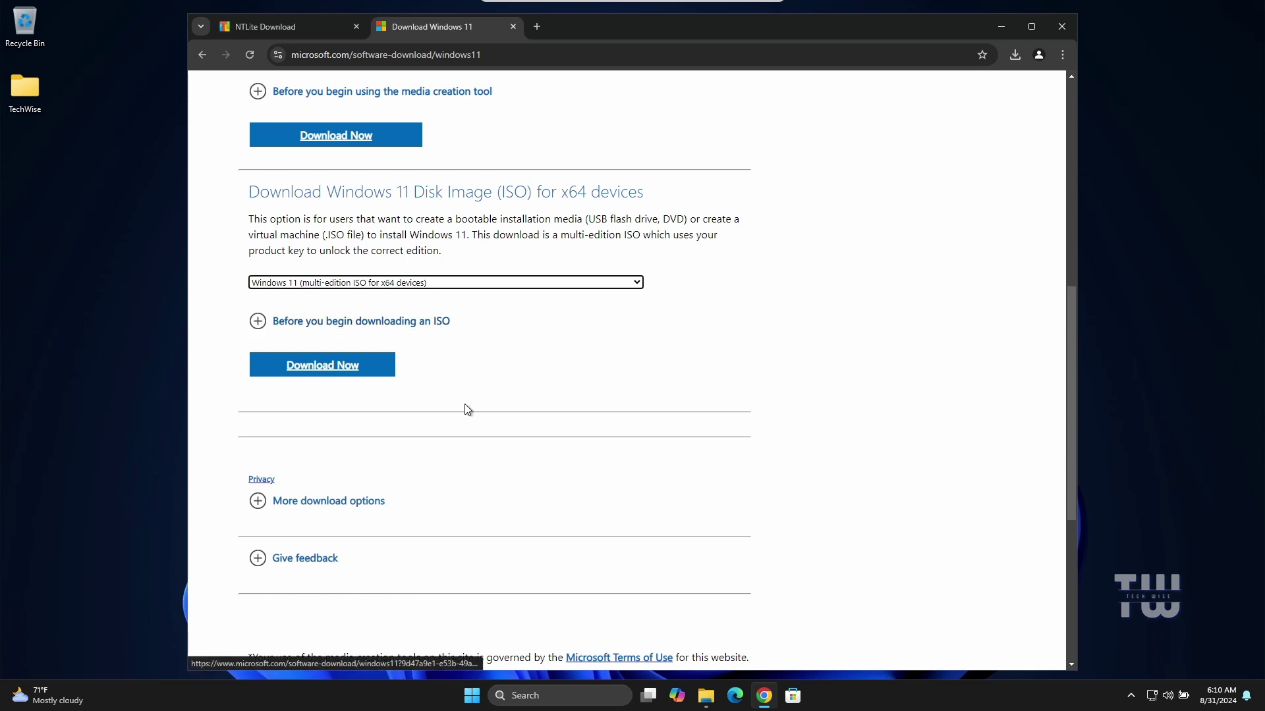
click(325, 370)
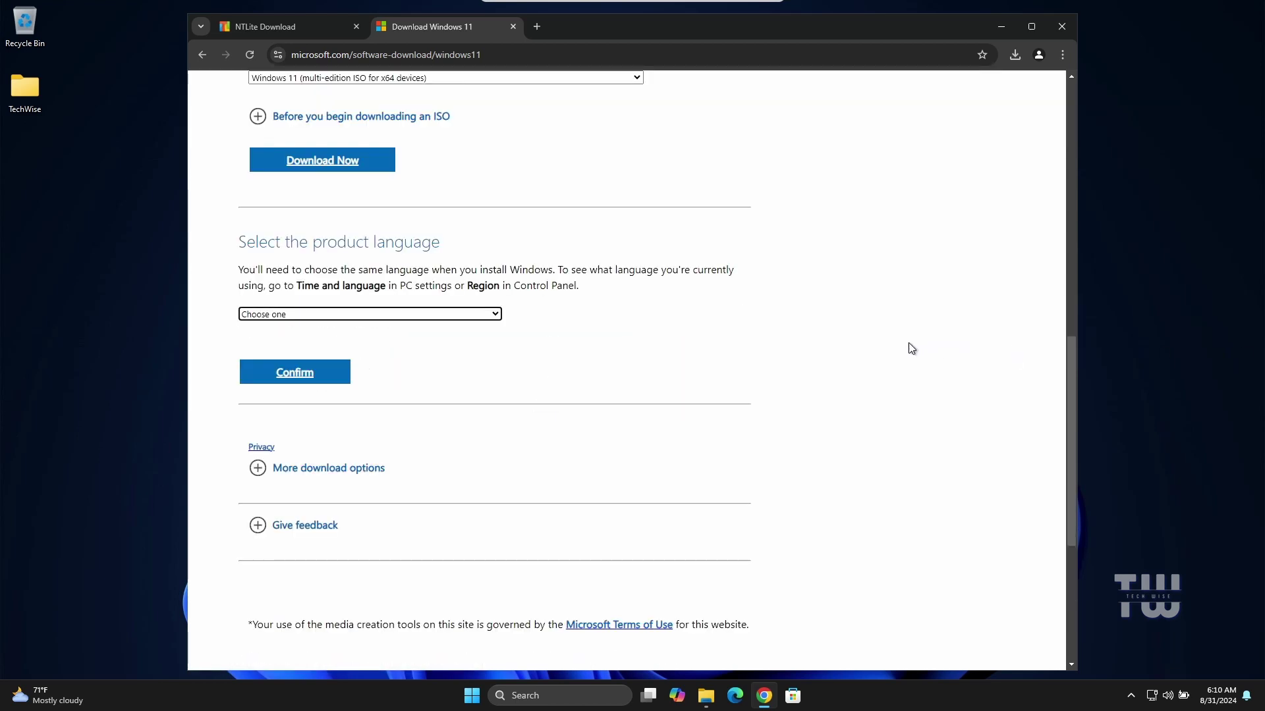
Confirm English (United States) as the product language and start the 64-bit ISO download
click(416, 316)
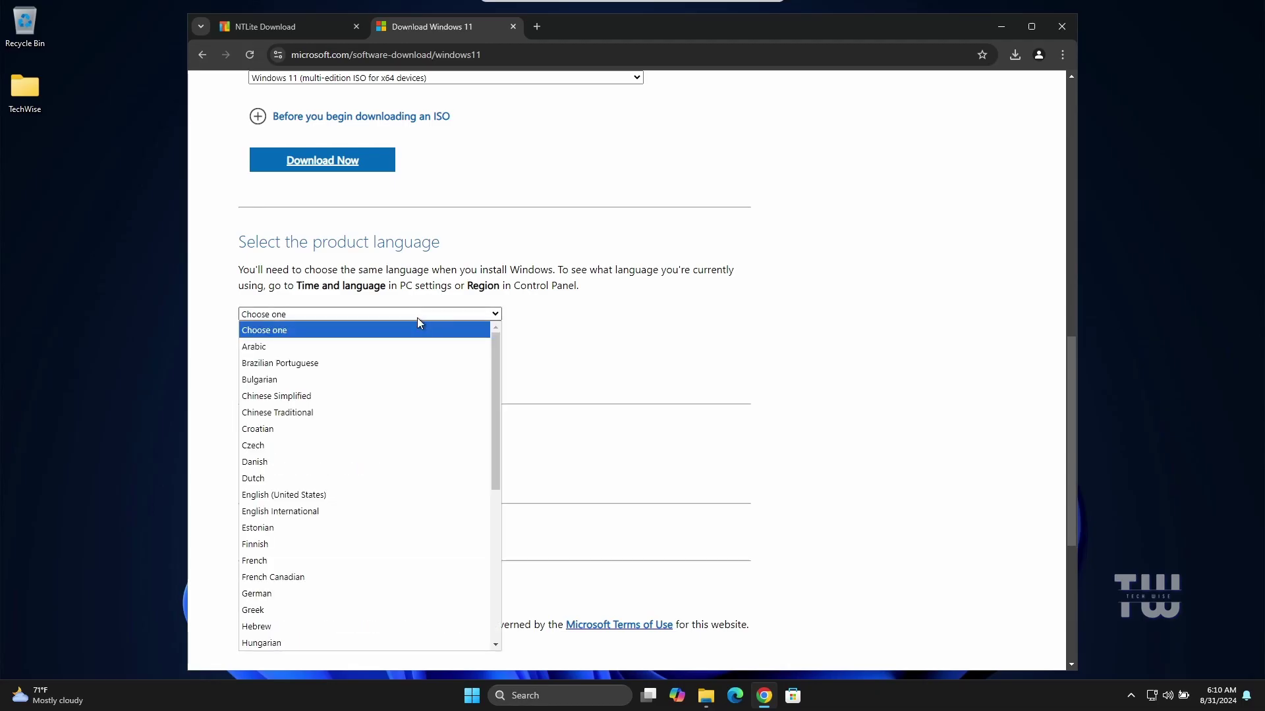
click(402, 495)
click(345, 390)
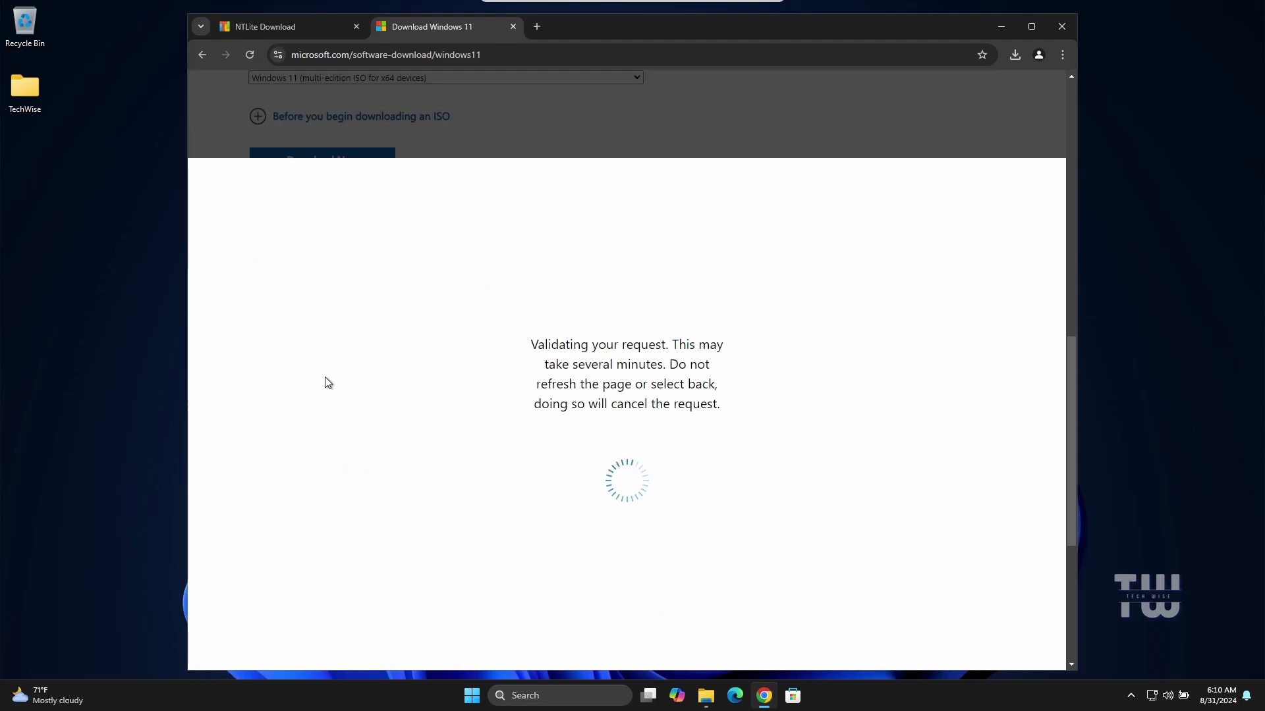
scroll(627, 385, down, 3)
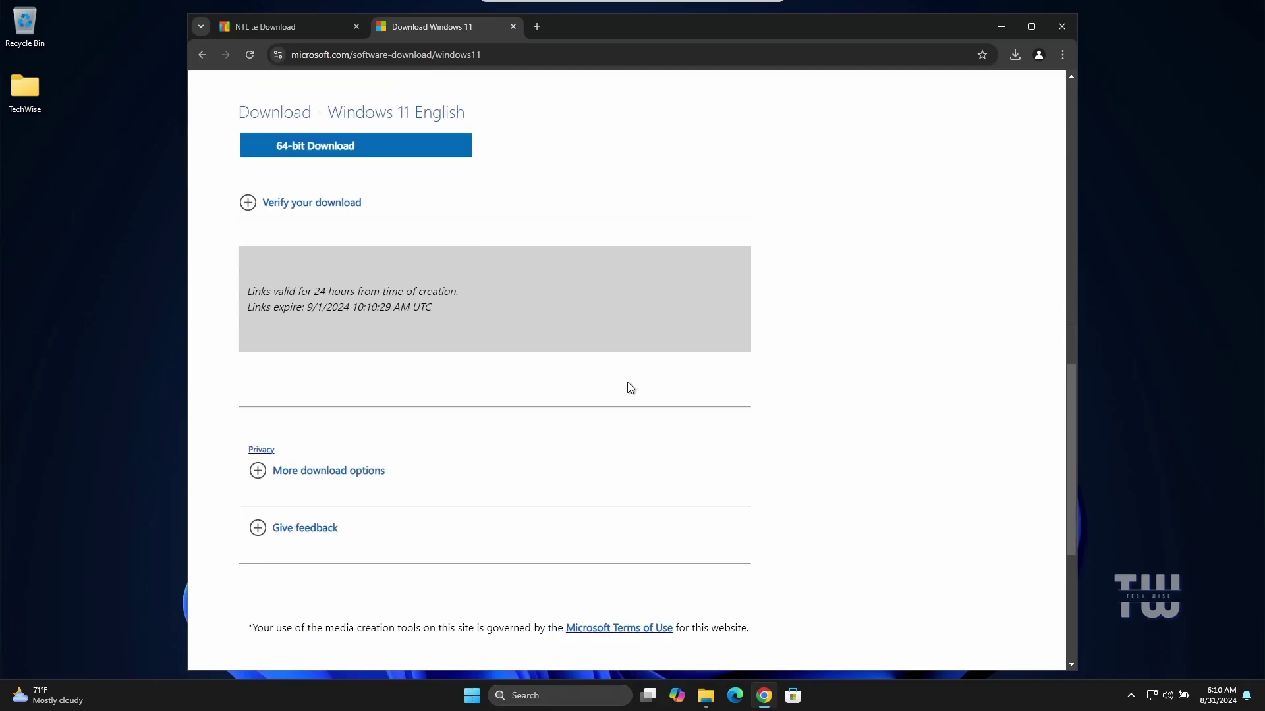
click(358, 150)
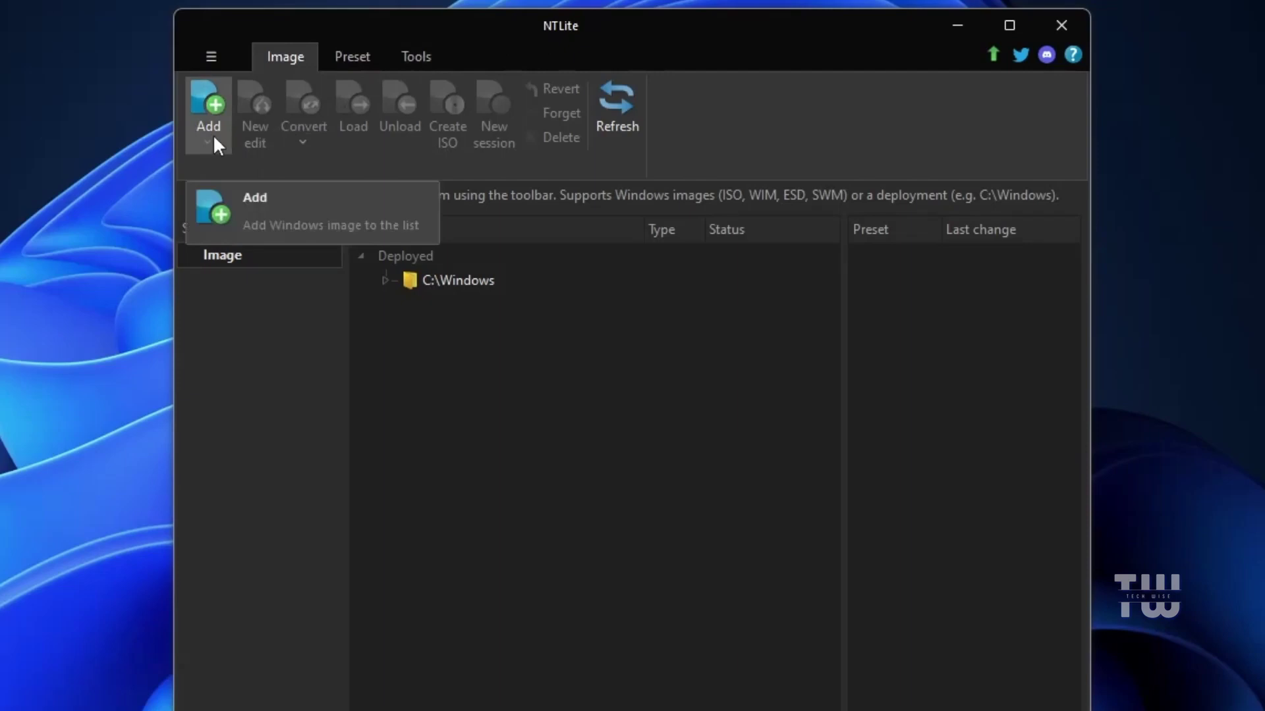
Switch to NTLite and add the image file Win11_23H2_English_x64v2.iso from drive D: to the image list
click(213, 136)
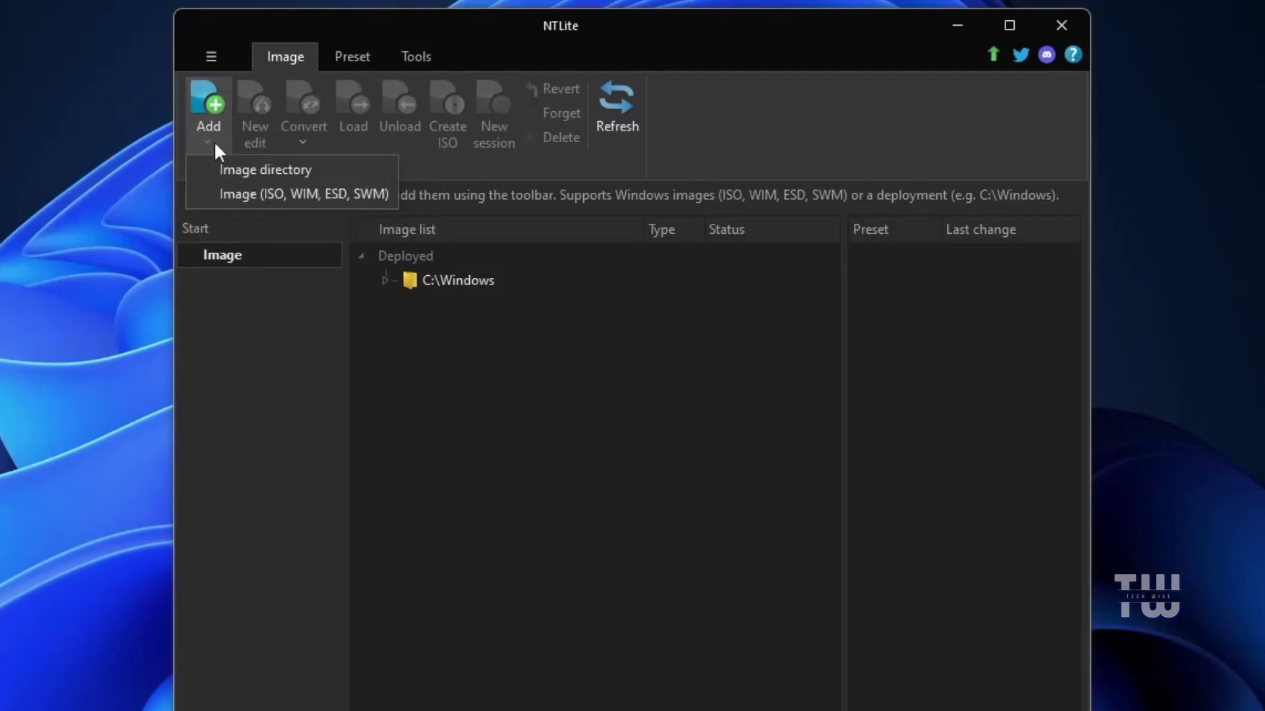
click(287, 198)
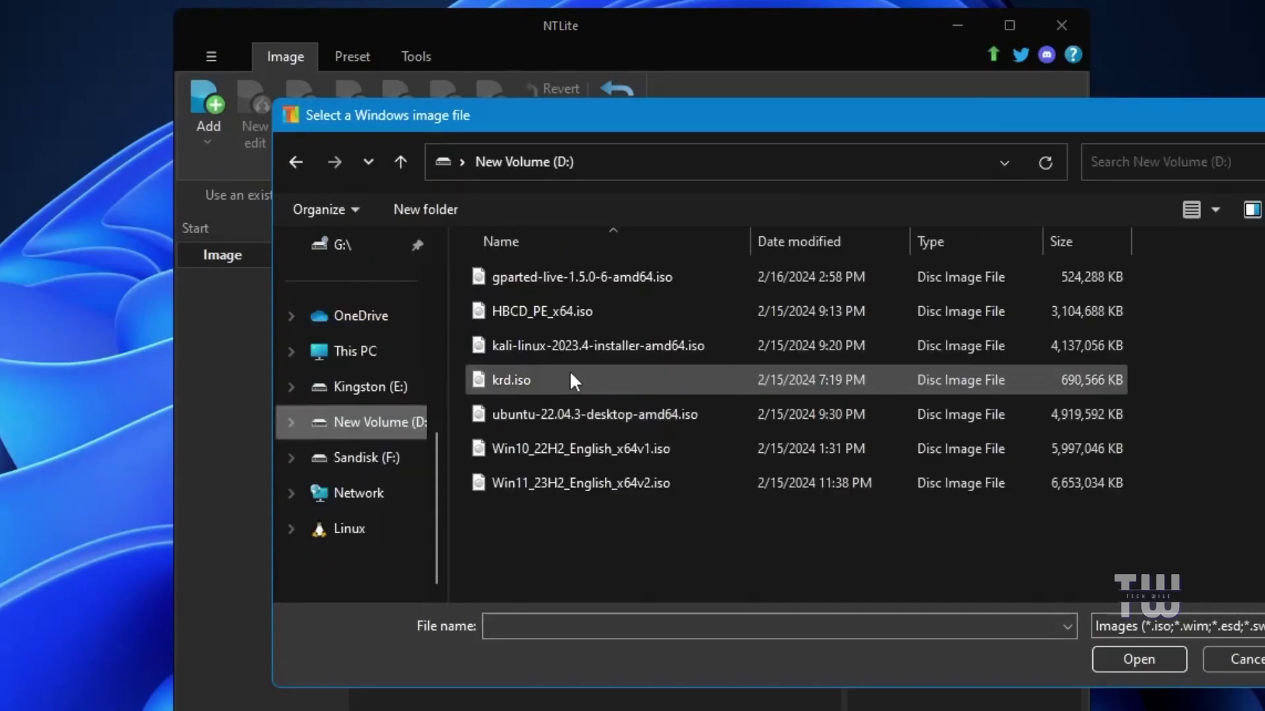
click(569, 376)
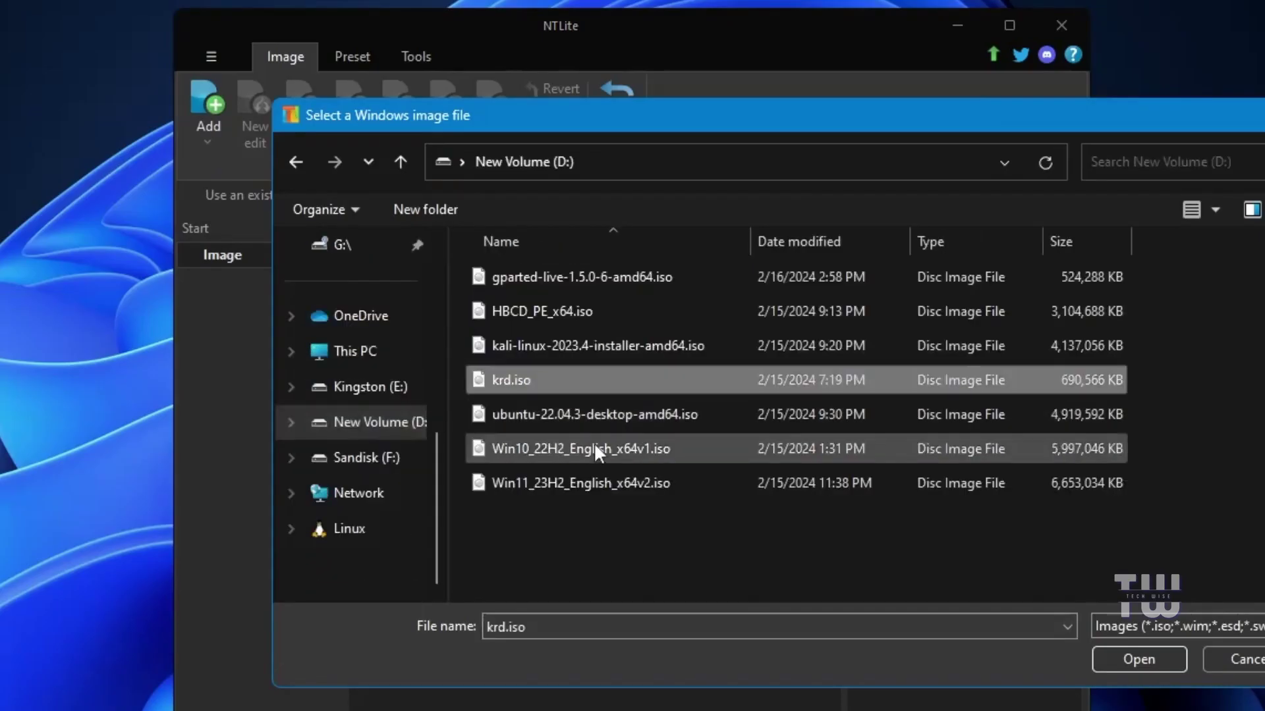
click(561, 483)
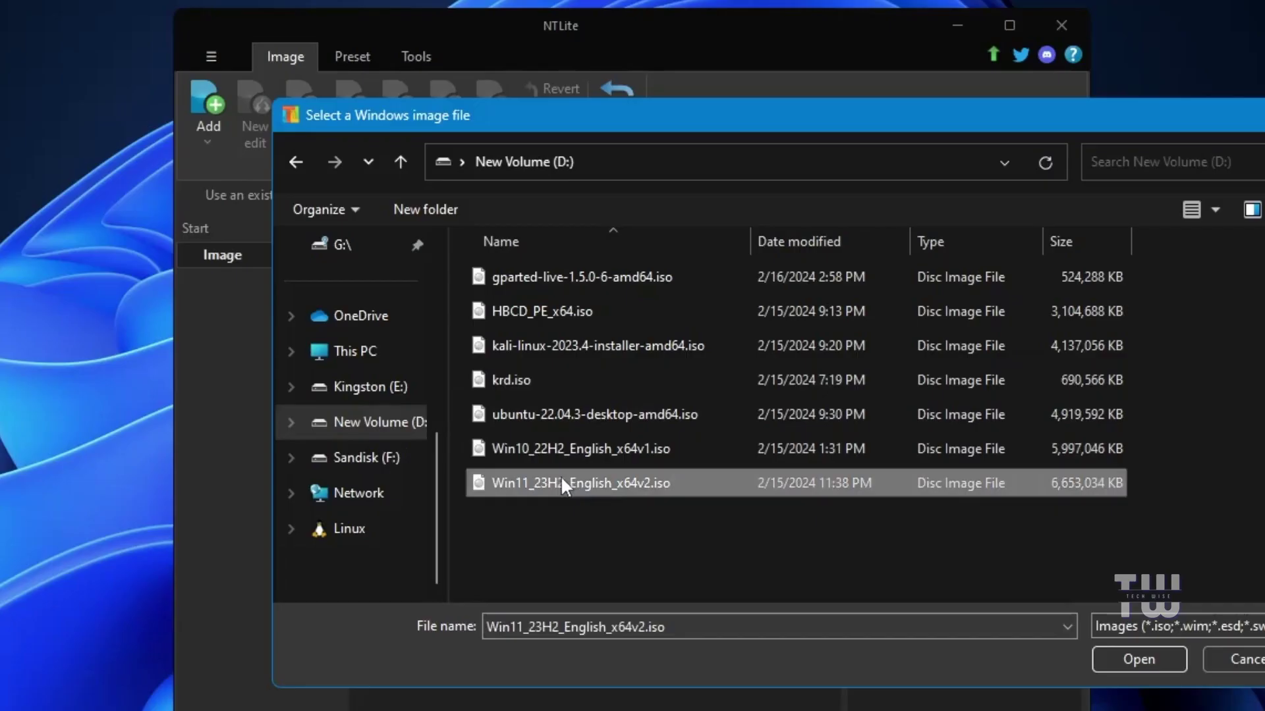
click(1139, 659)
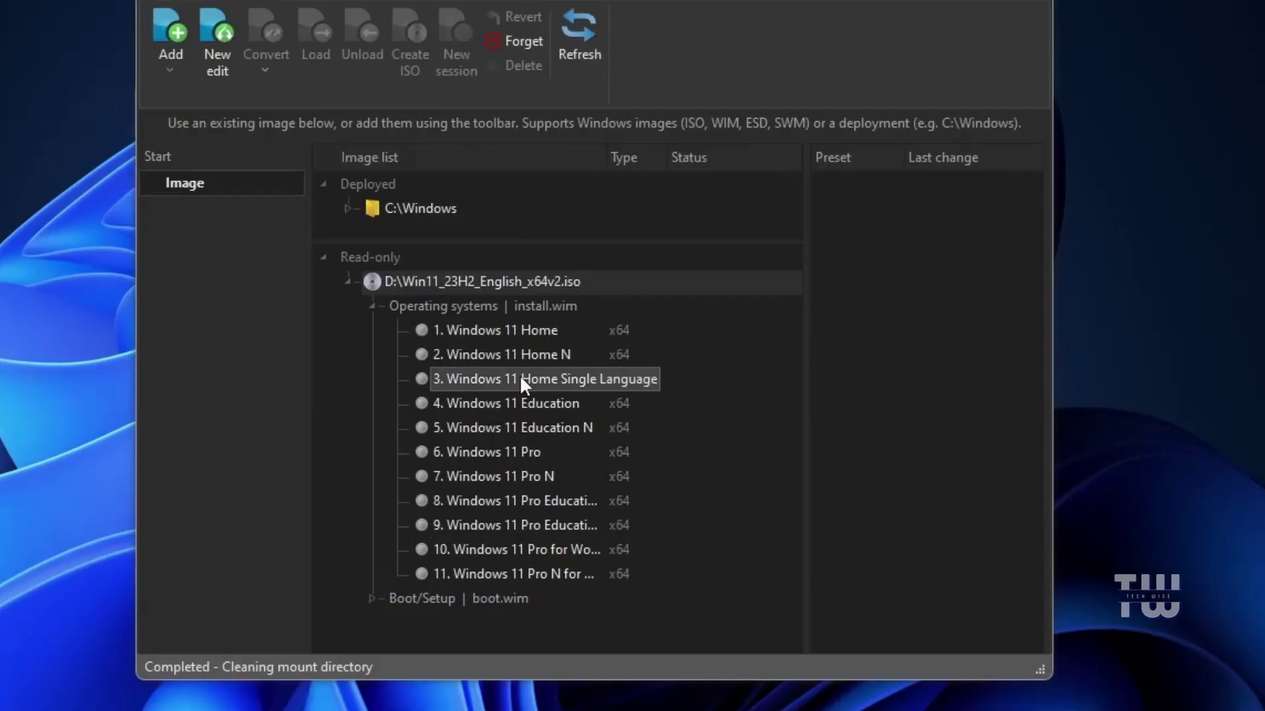
Load the Windows 11 Pro edition from the ISO and accept creating a writable copy in the default edit cache directory
click(495, 454)
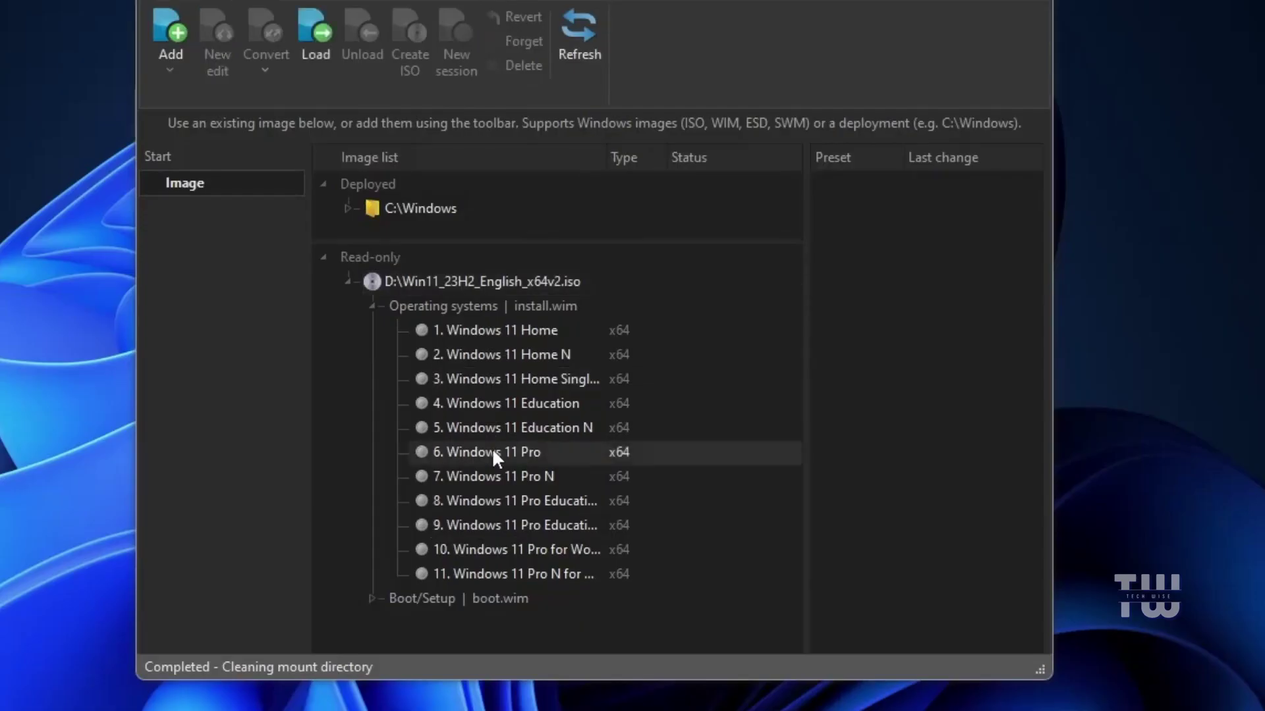
right_click(512, 452)
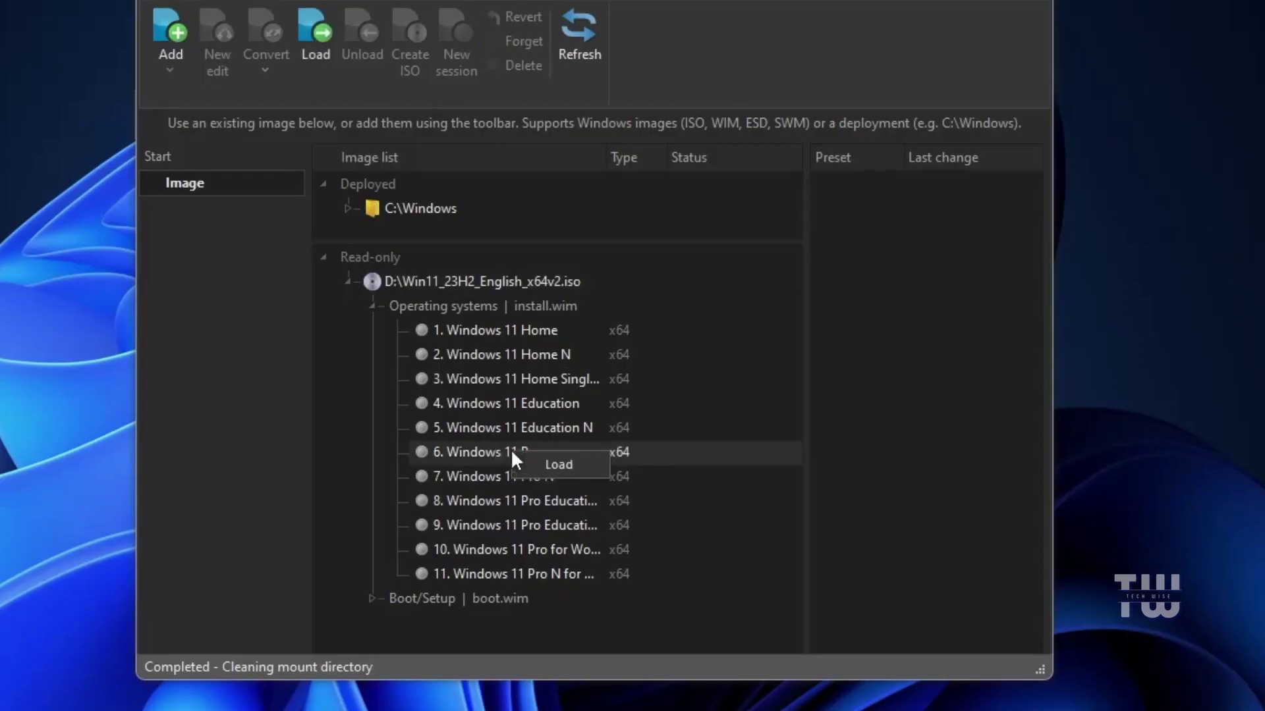
click(560, 468)
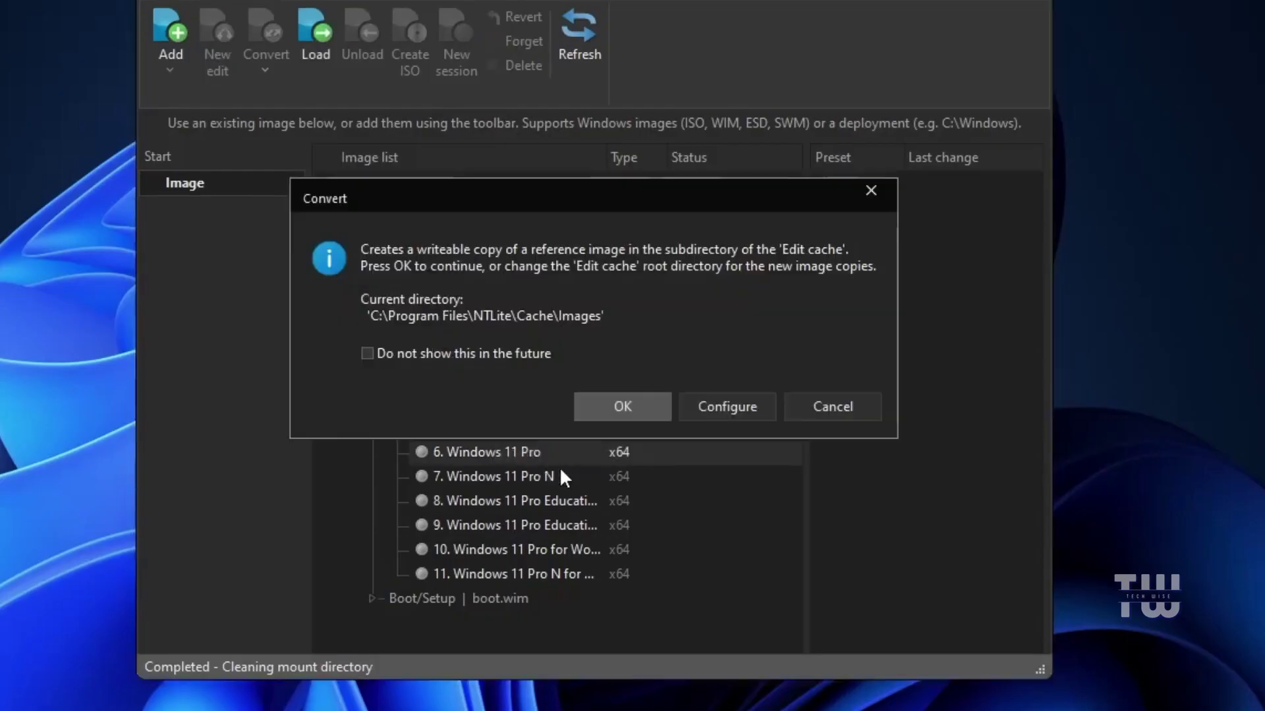
click(627, 407)
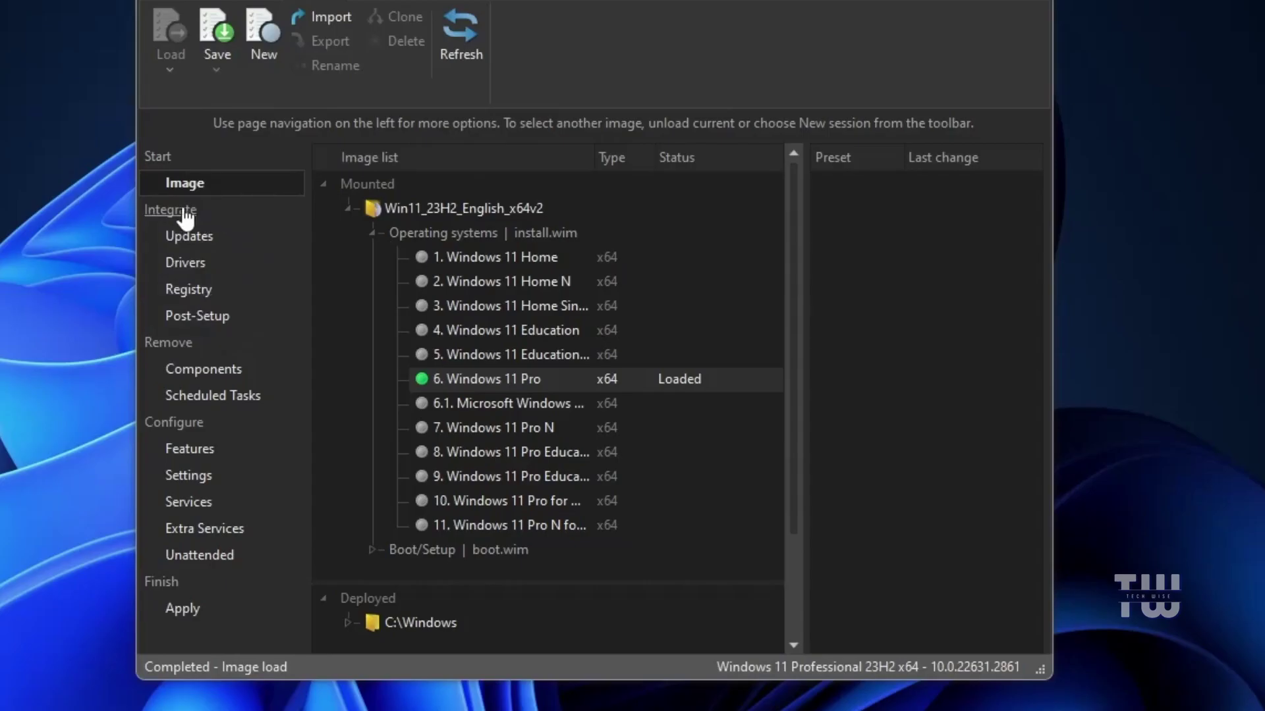
Fetch the latest online updates for the loaded image and enqueue the preselected packages for integration
click(189, 238)
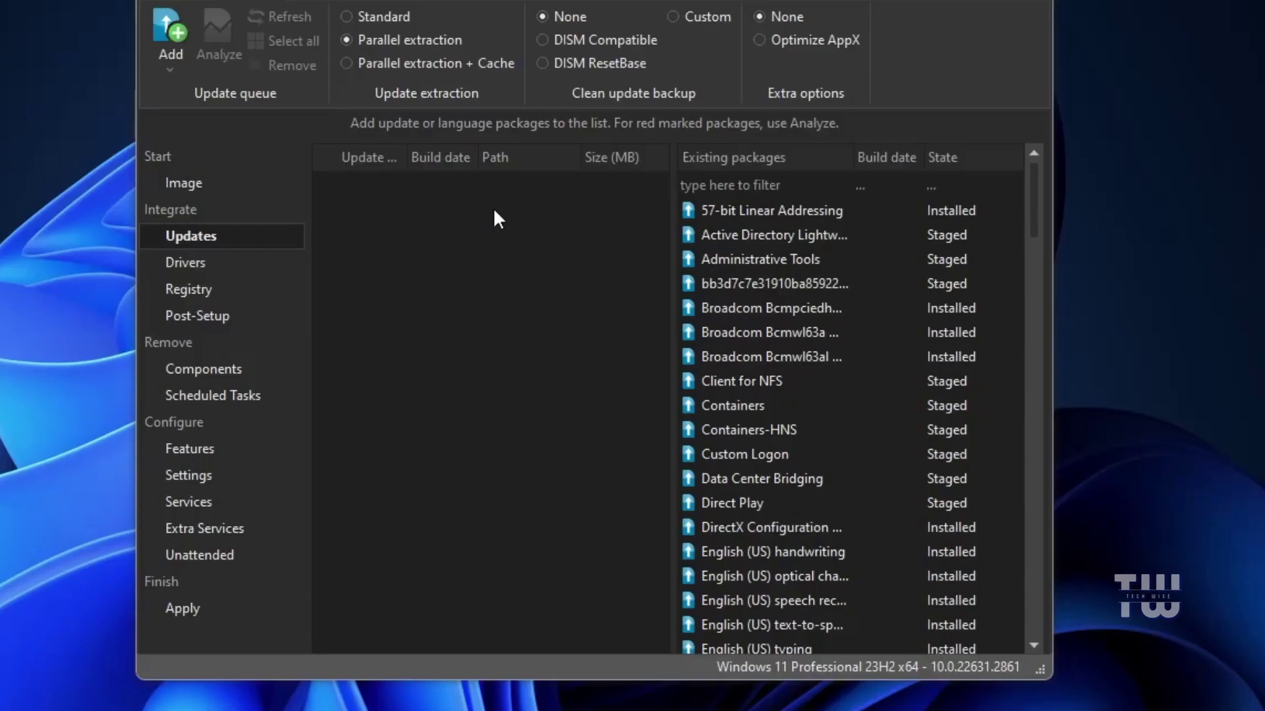
click(171, 64)
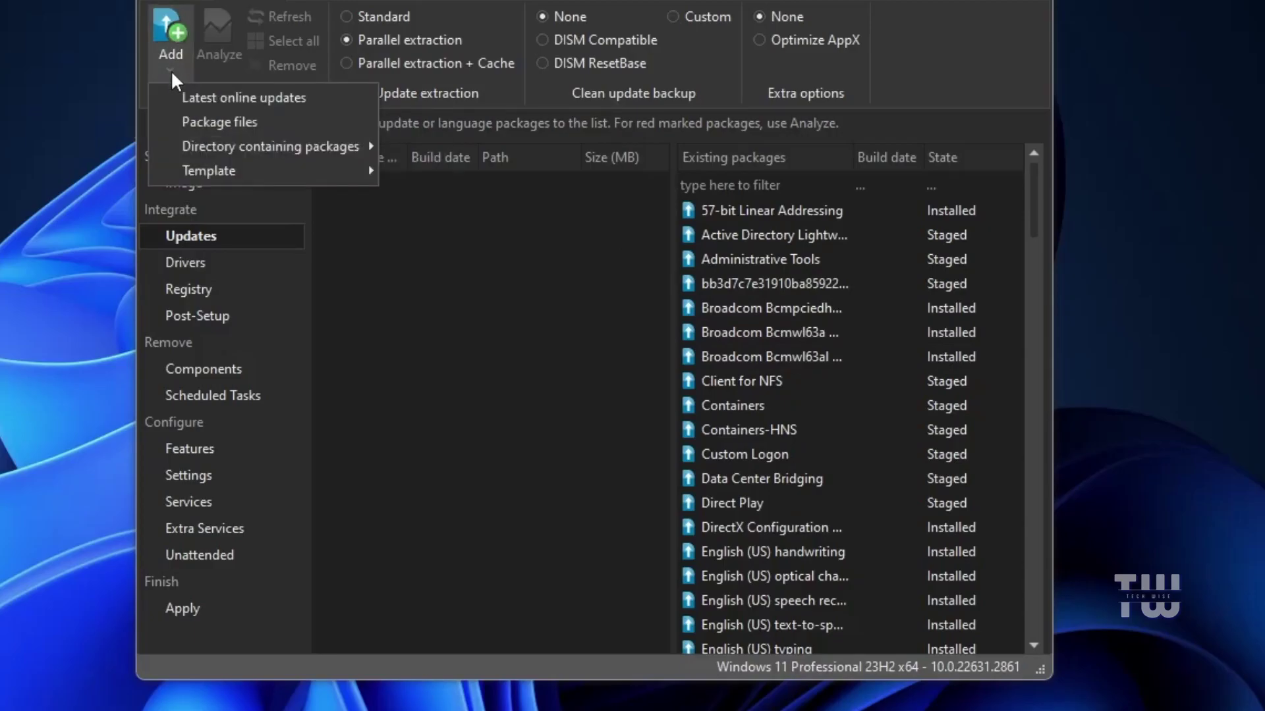
click(210, 97)
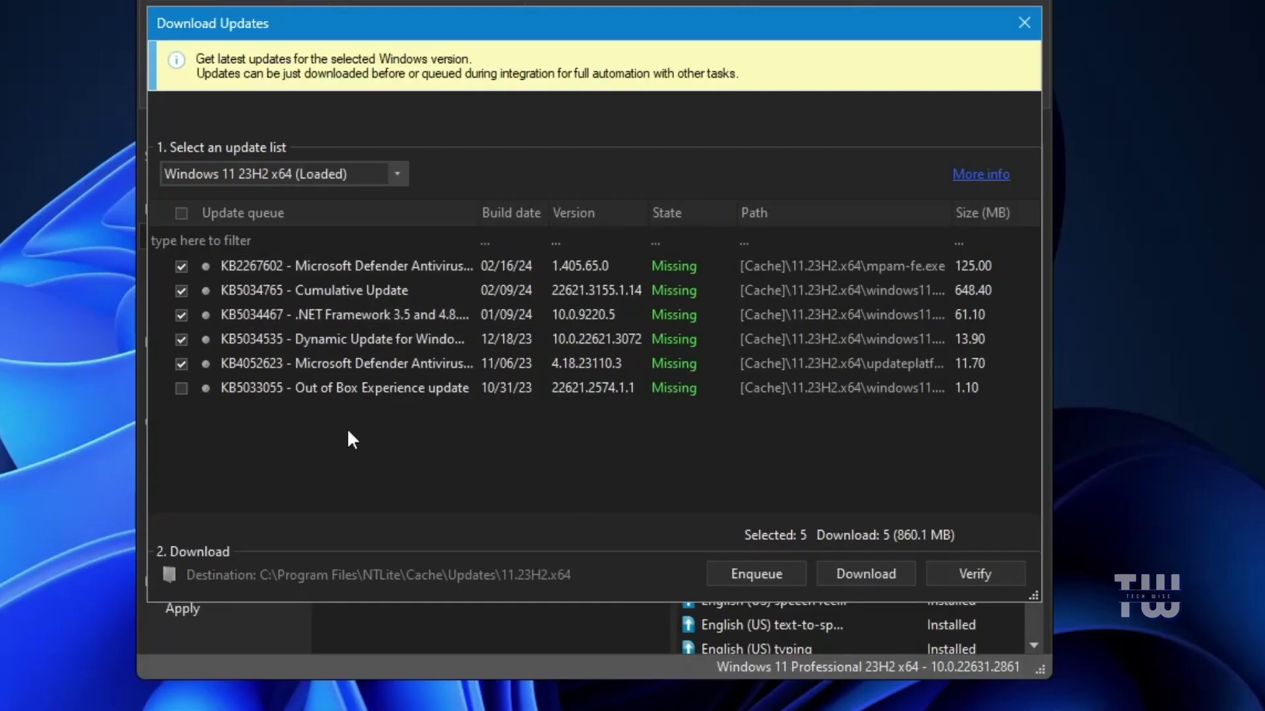
click(761, 578)
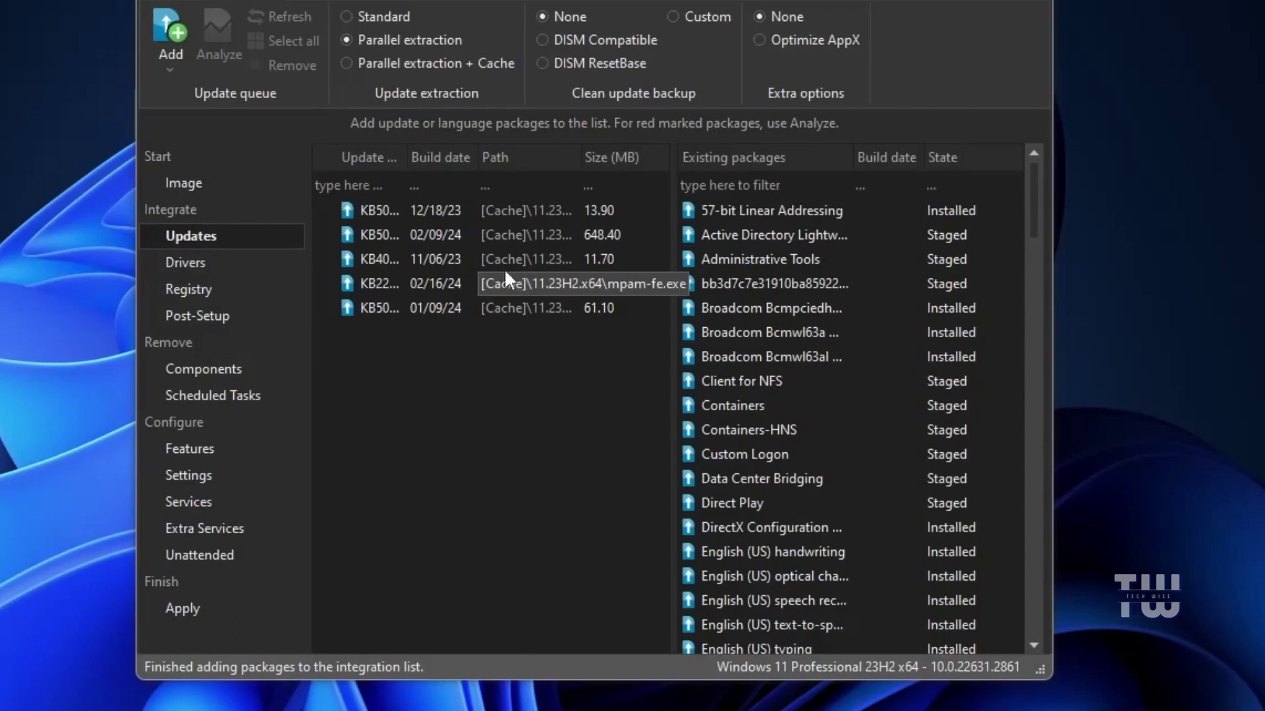
Open the driver integration page and browse for driver files to add to the queue
click(185, 264)
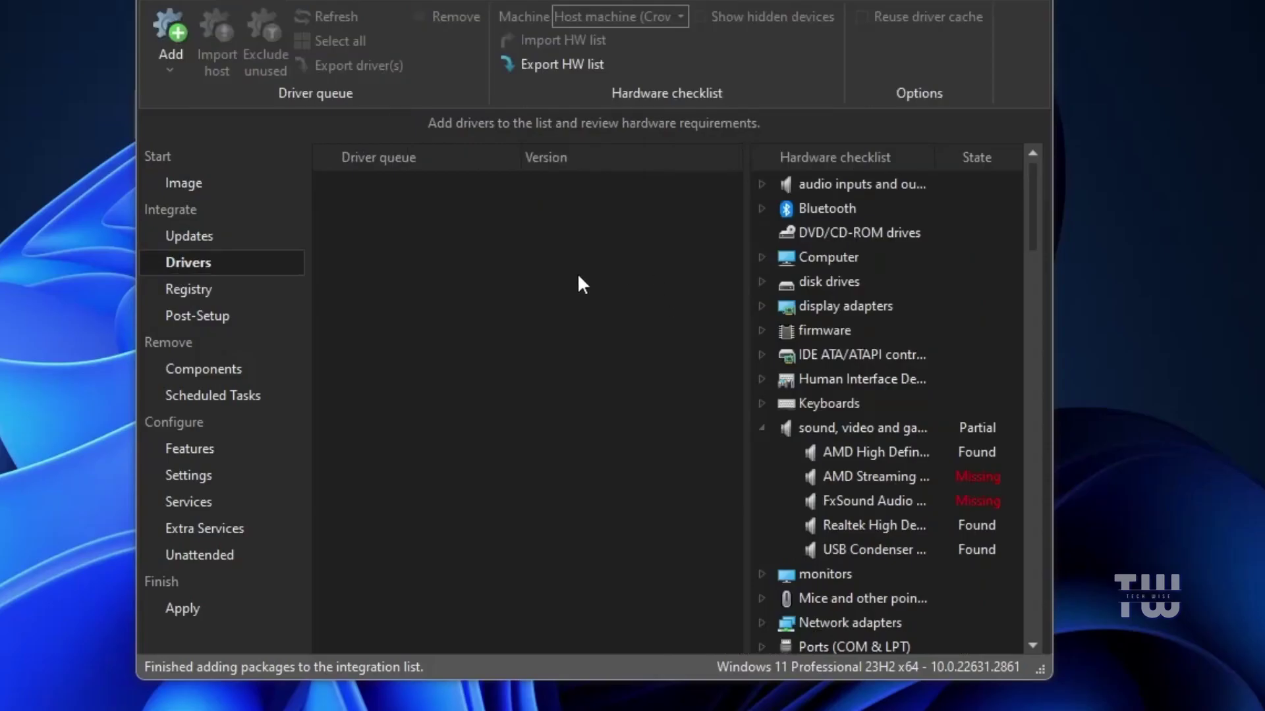
click(164, 50)
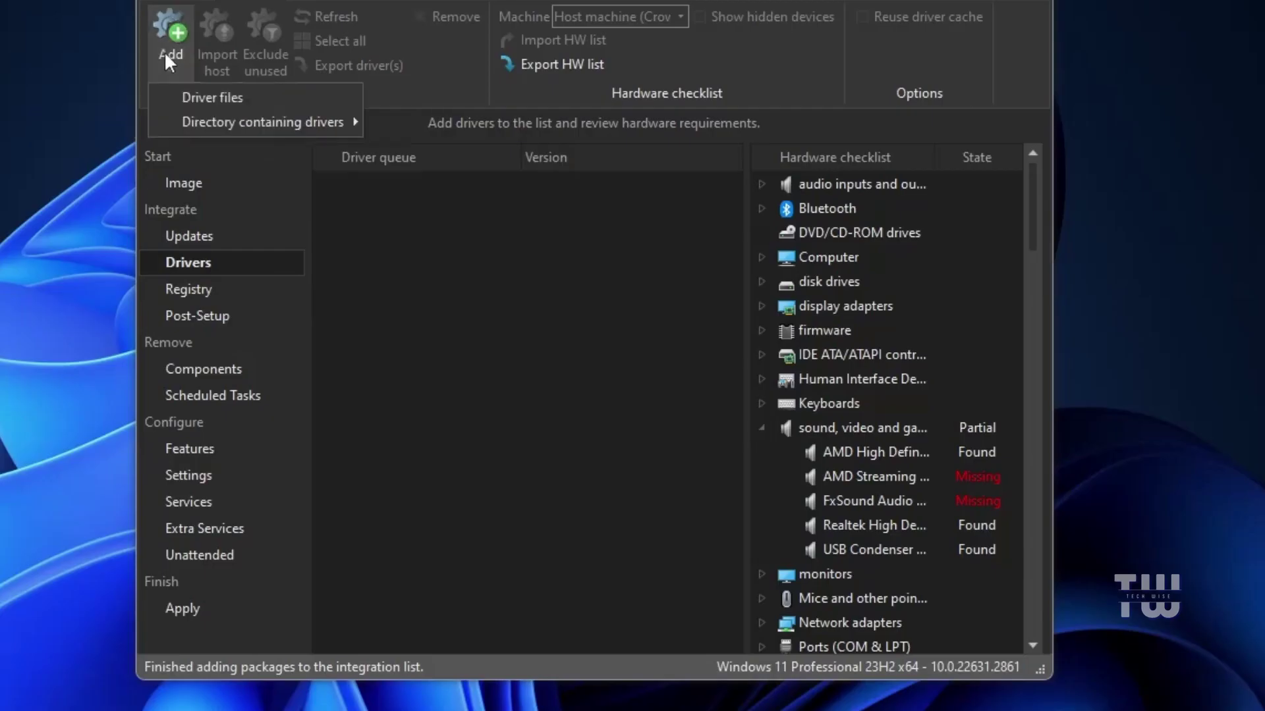
click(215, 101)
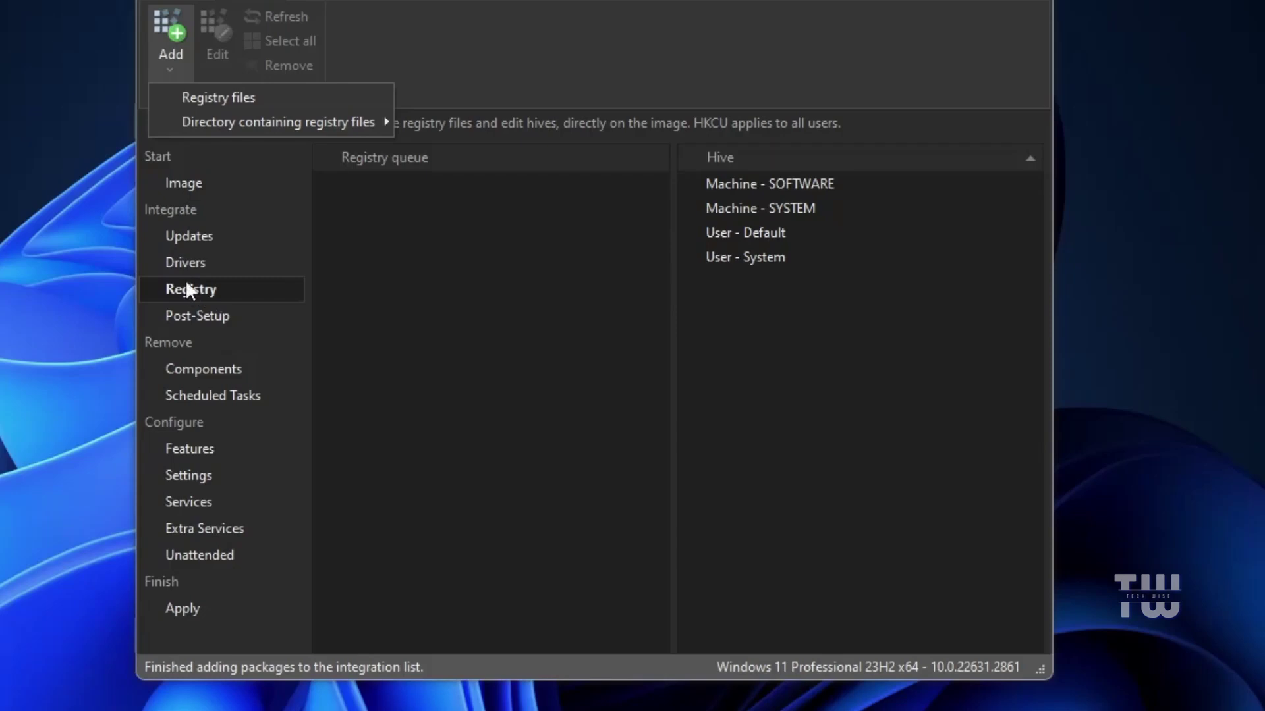
Browse for registry files to integrate, close the file selection without adding any, and view the Post-Setup page
click(164, 55)
click(169, 59)
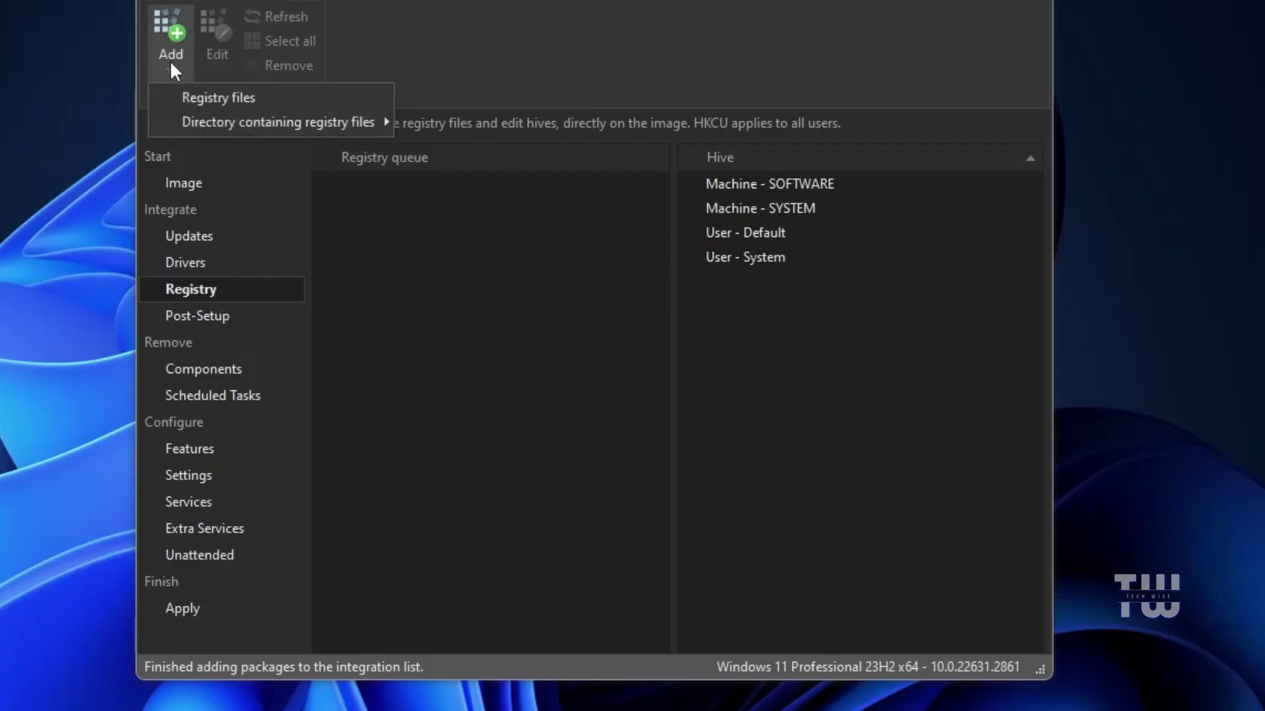
click(202, 96)
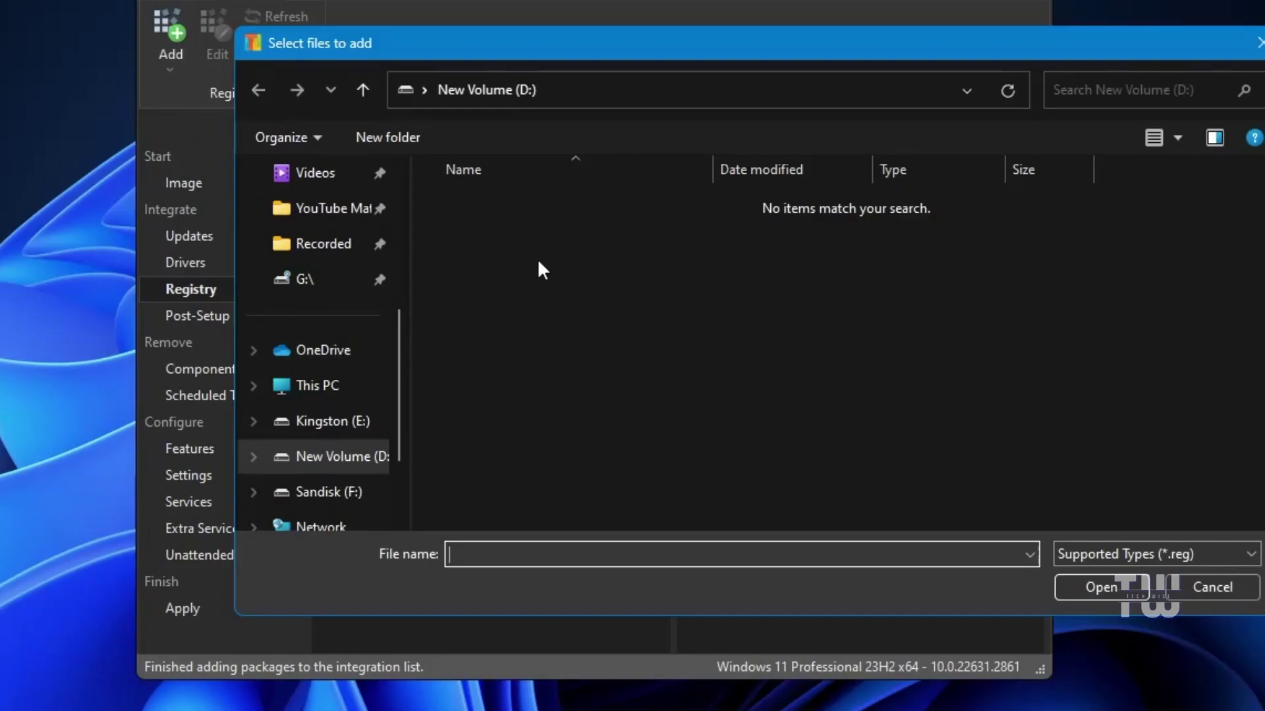
click(1205, 586)
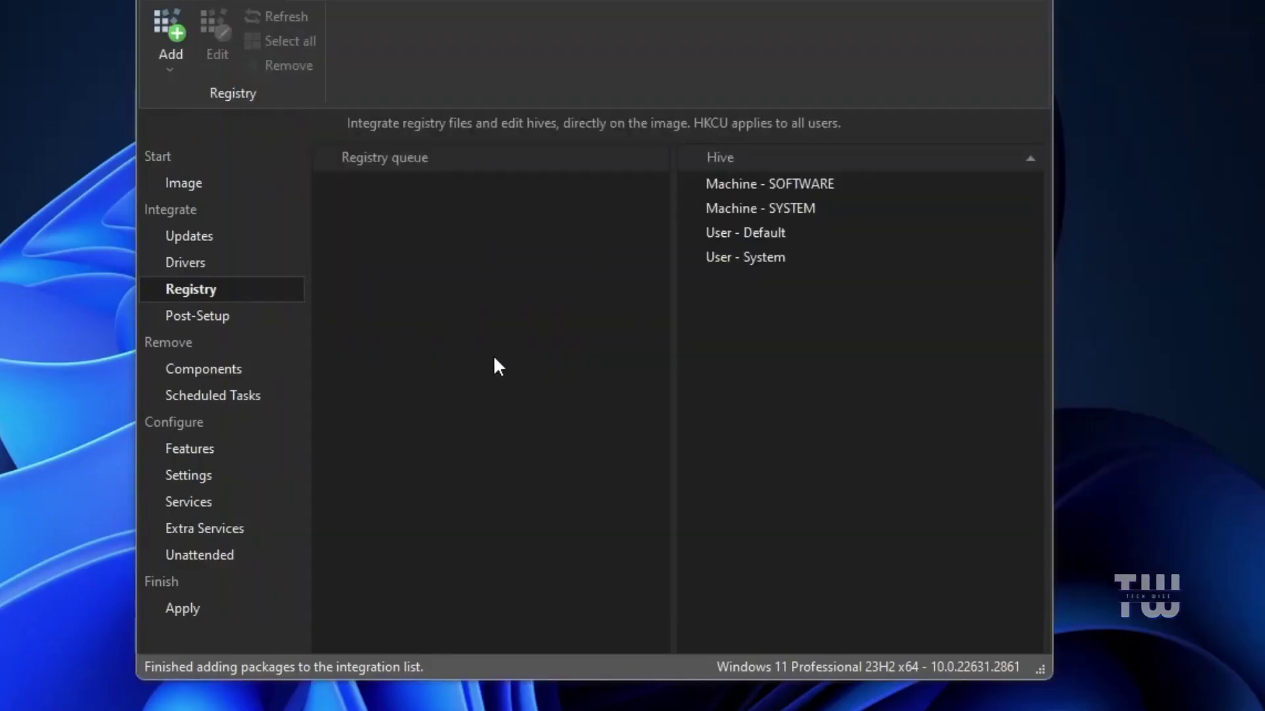
click(225, 328)
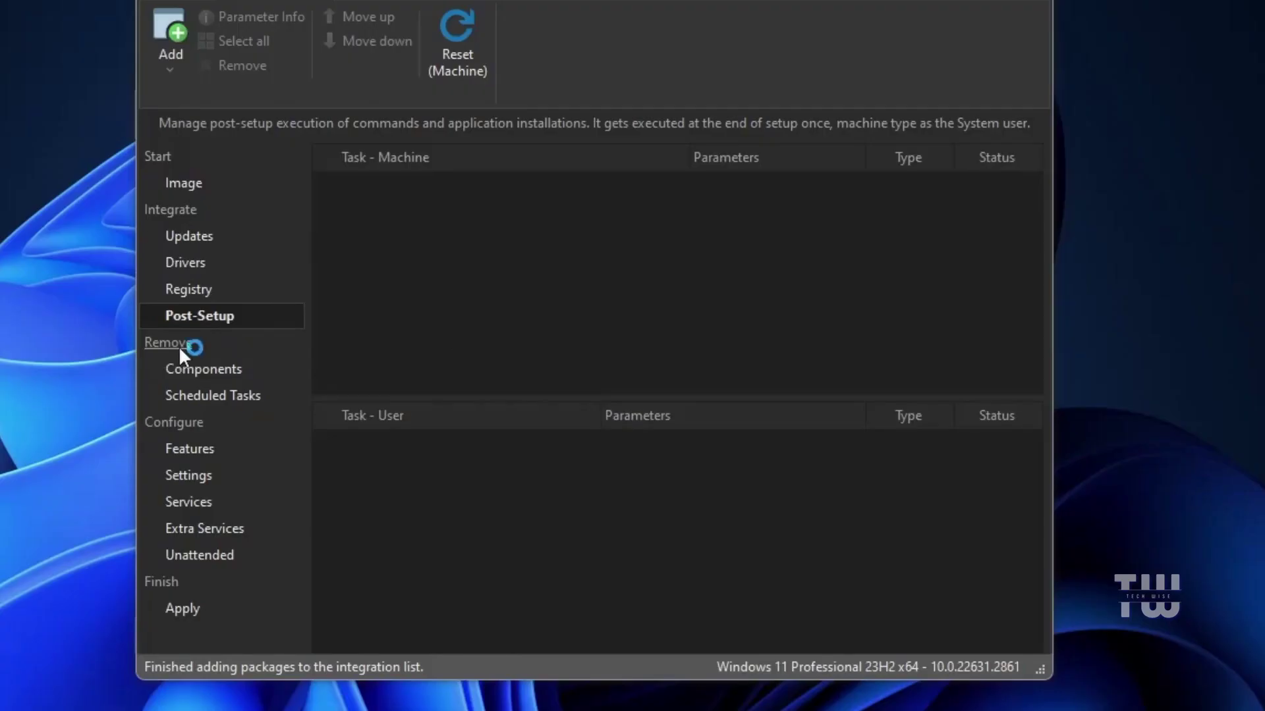
Expand the Apps group in the removable components and mark Clipchamp, Cortana, Feedback Hub and Get Help for removal
click(772, 524)
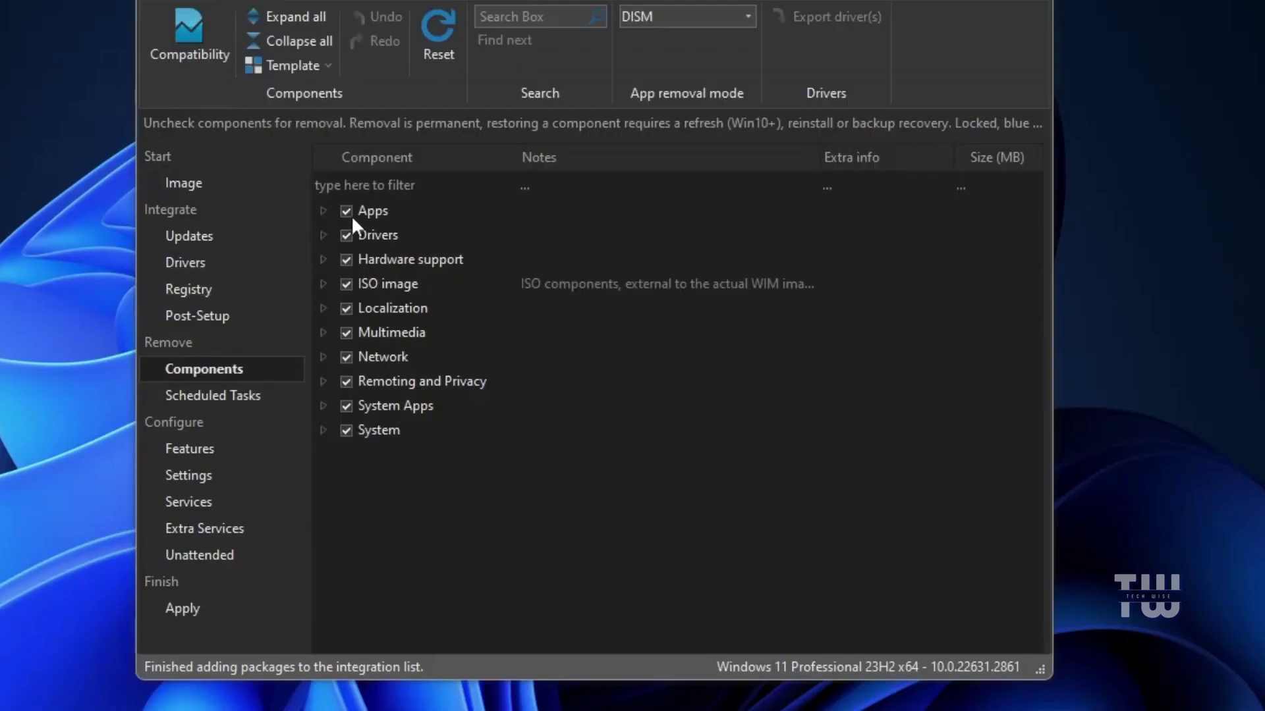
click(323, 210)
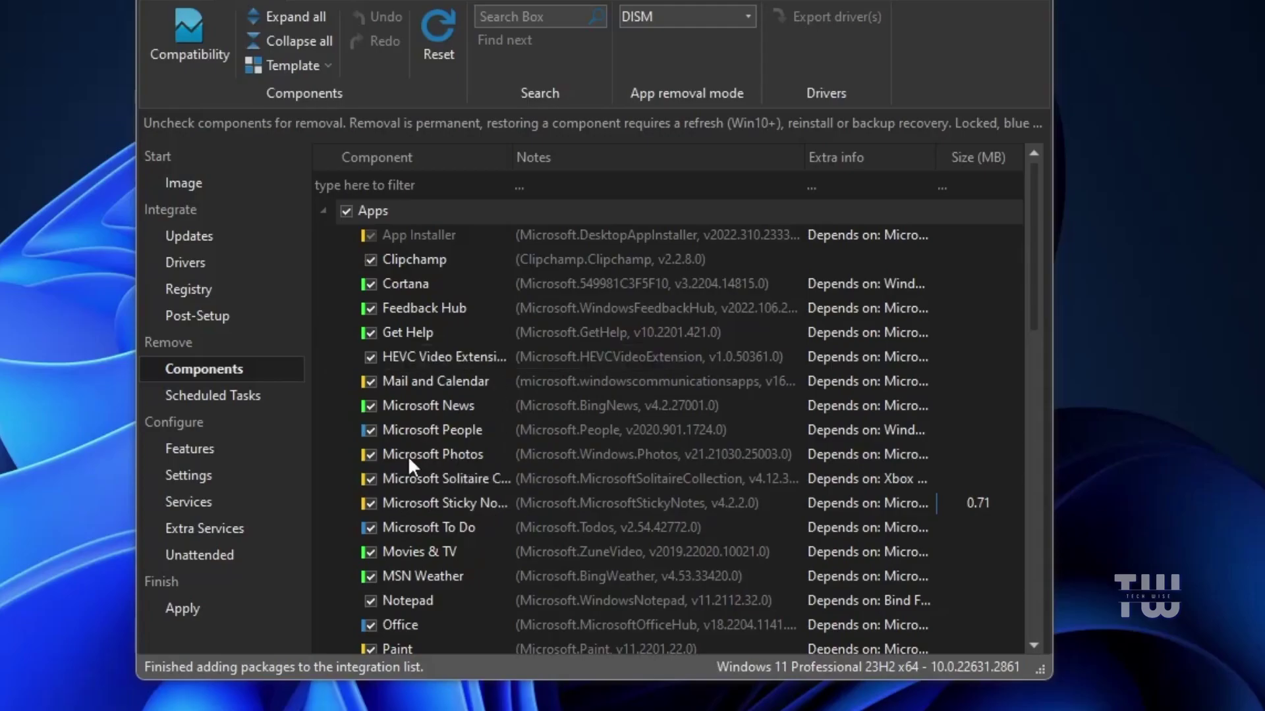
click(369, 261)
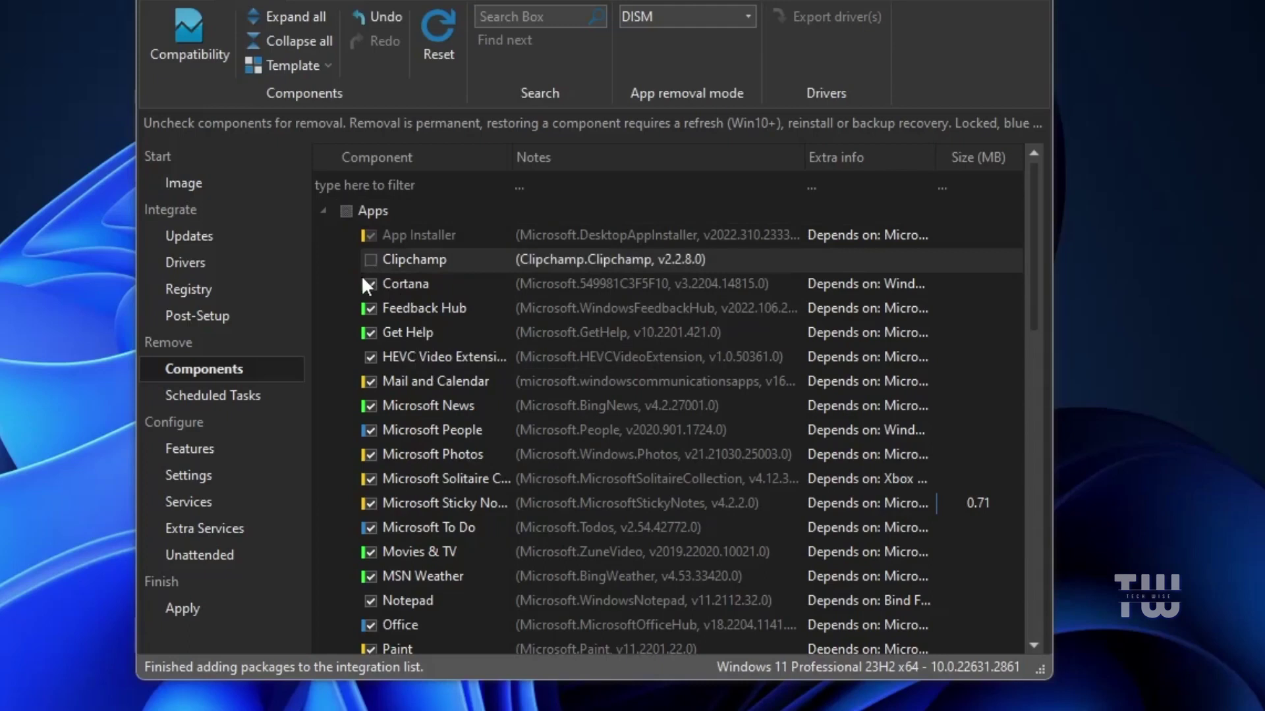
click(368, 283)
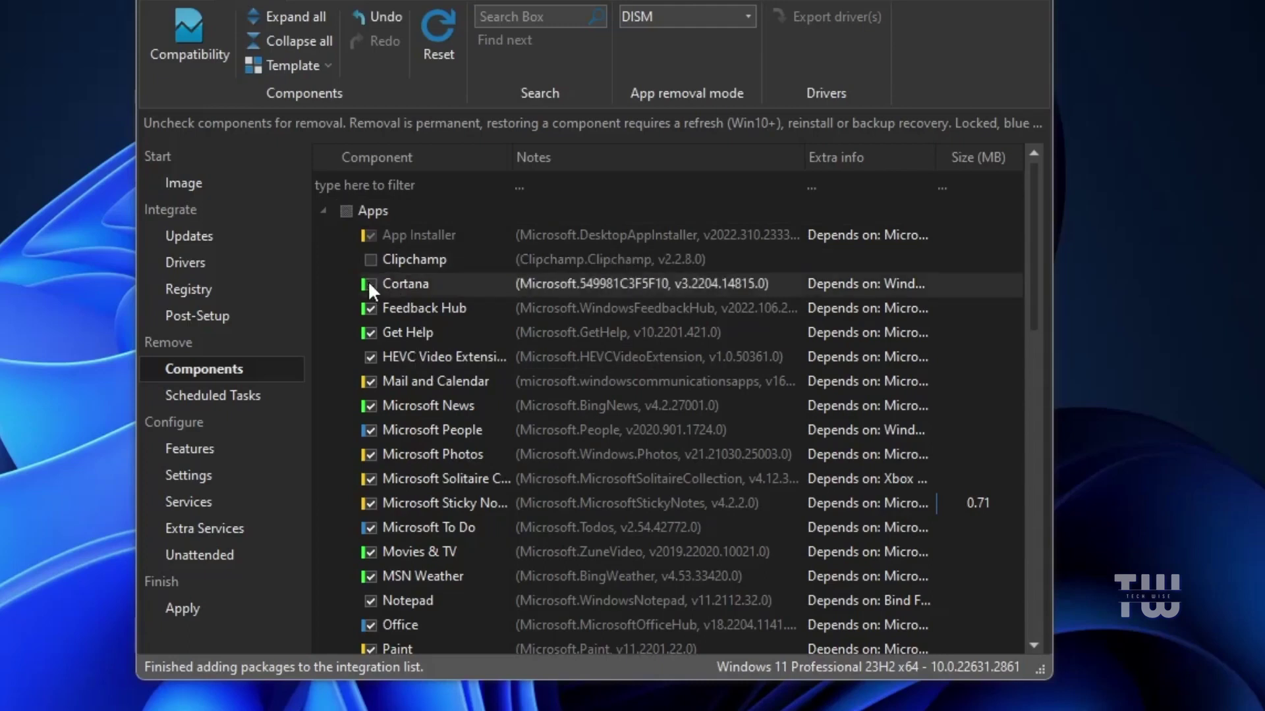
click(369, 308)
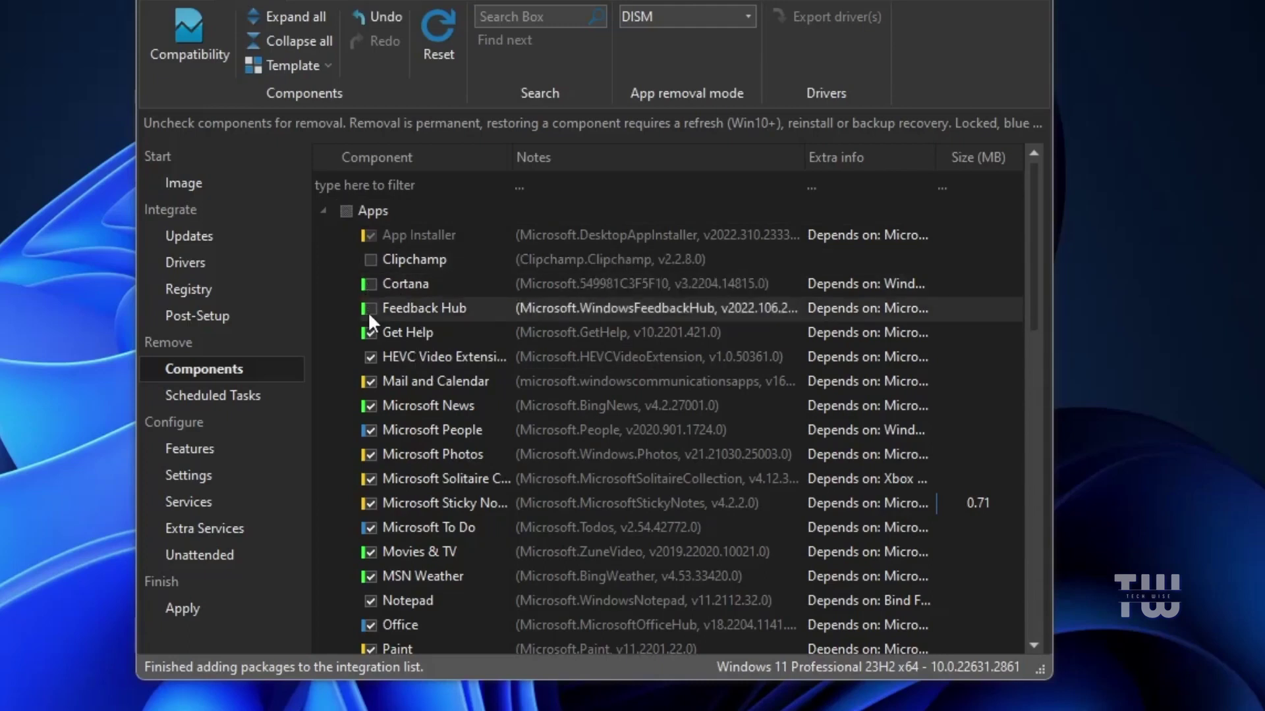
click(367, 334)
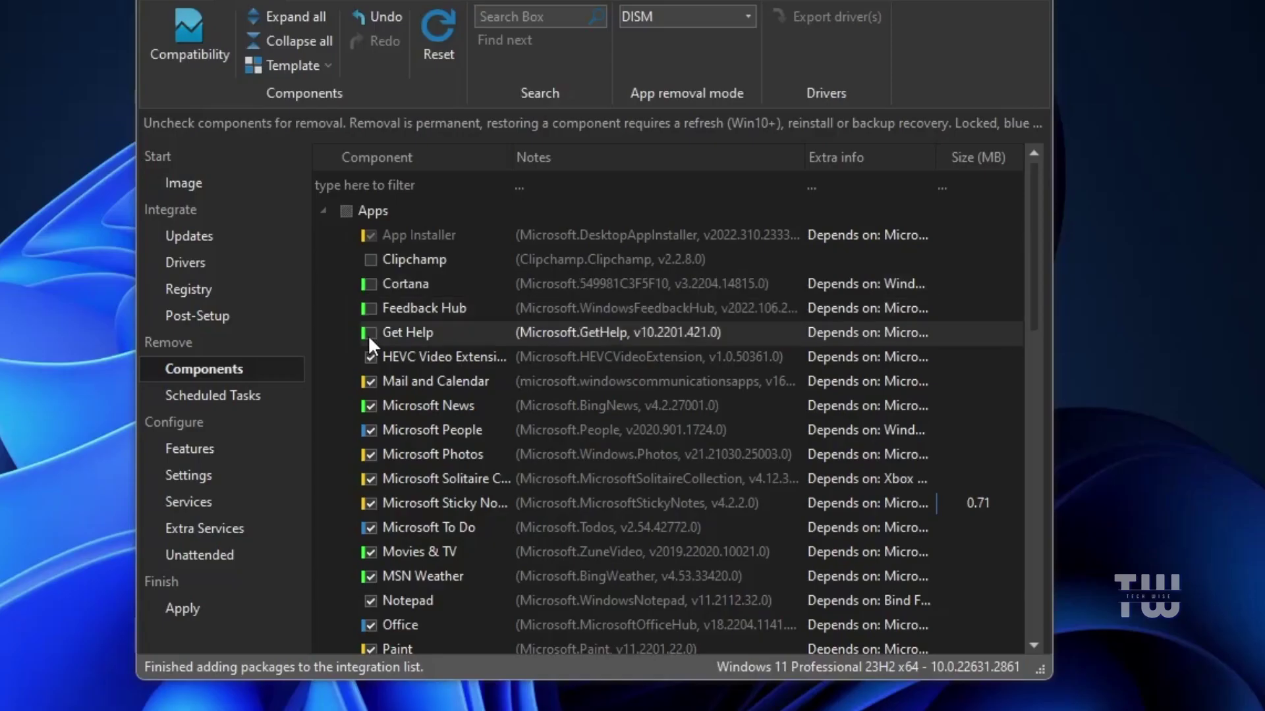
Mark Mail and Calendar, Microsoft News, Microsoft People, Microsoft Solitaire Collection, Microsoft To Do and MSN Weather for removal
click(366, 380)
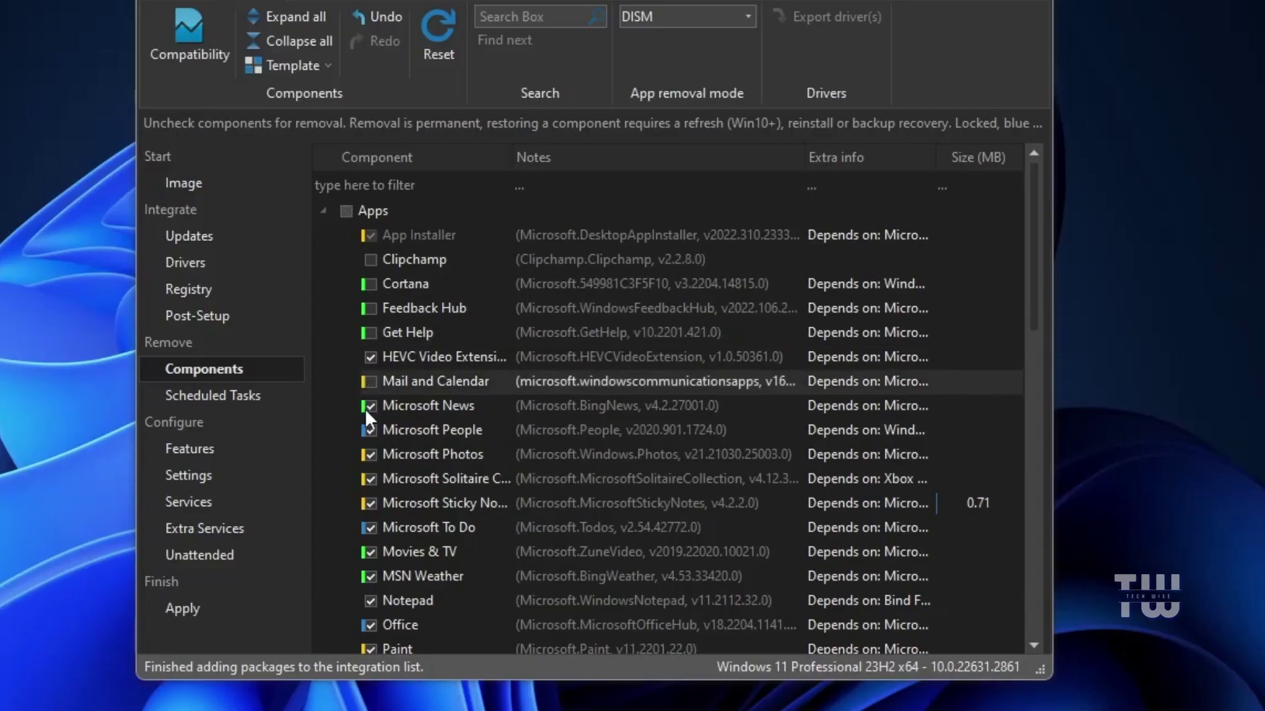
click(369, 405)
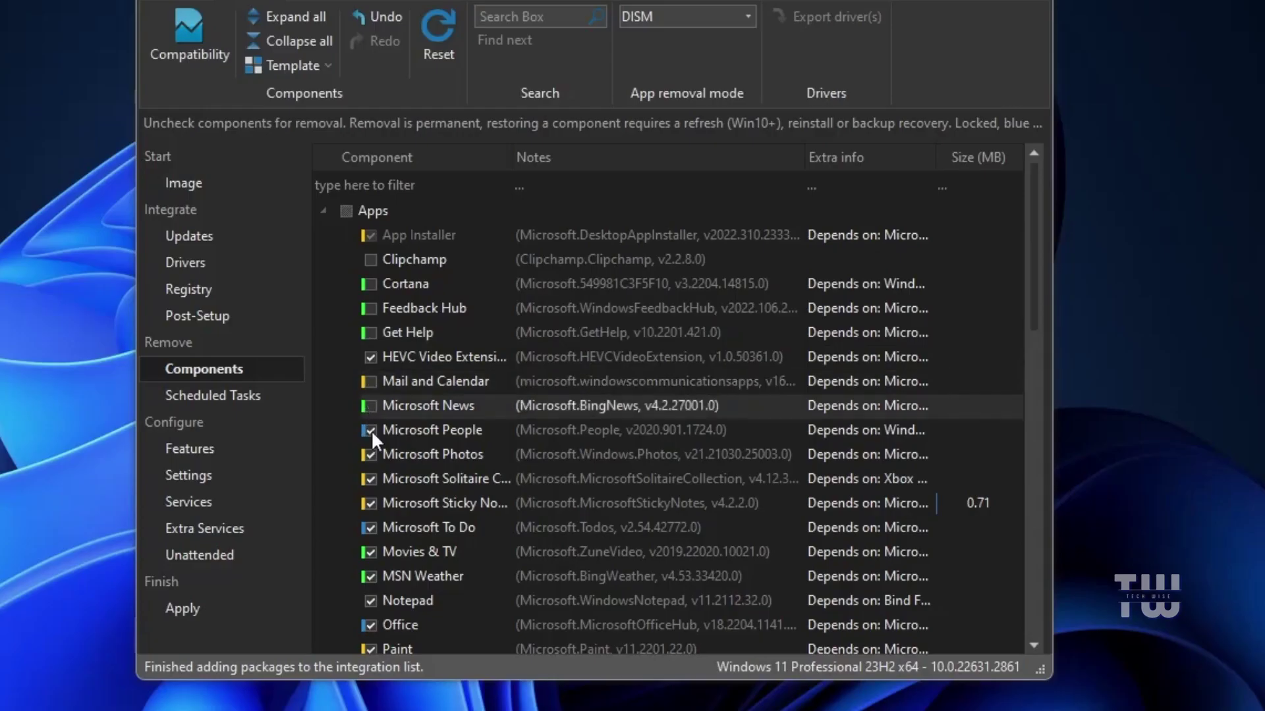
click(370, 429)
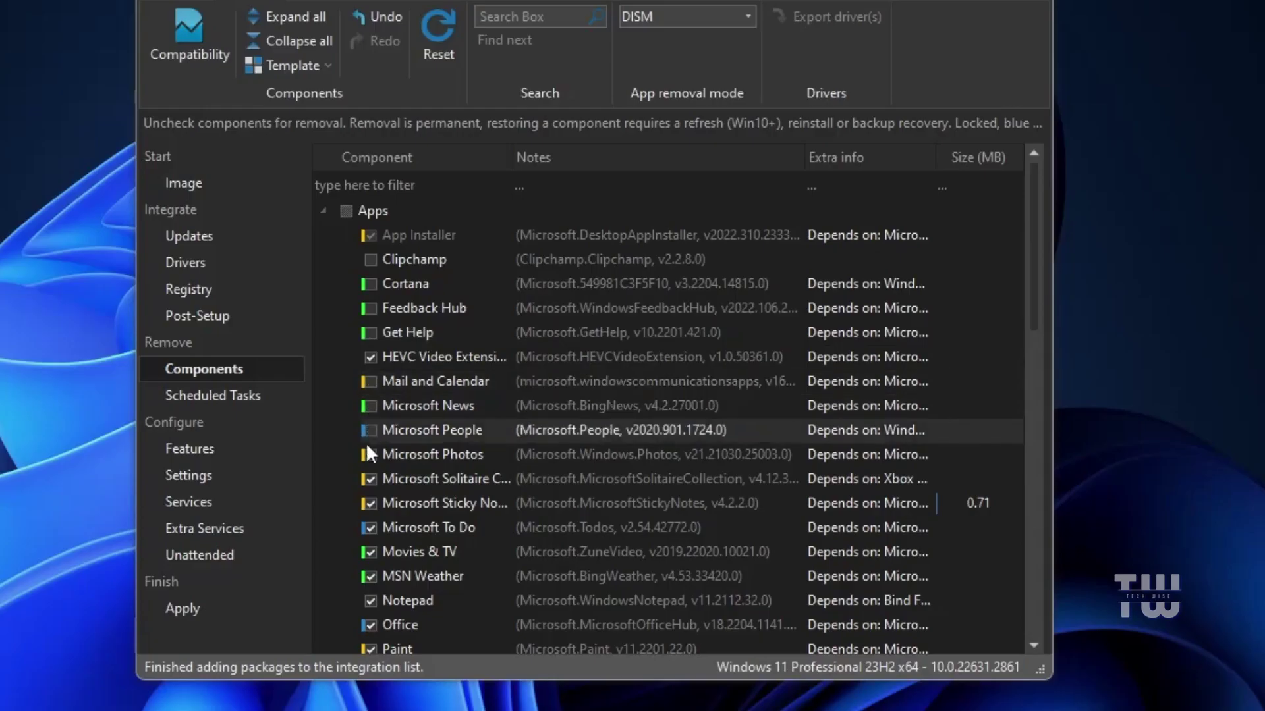
click(367, 483)
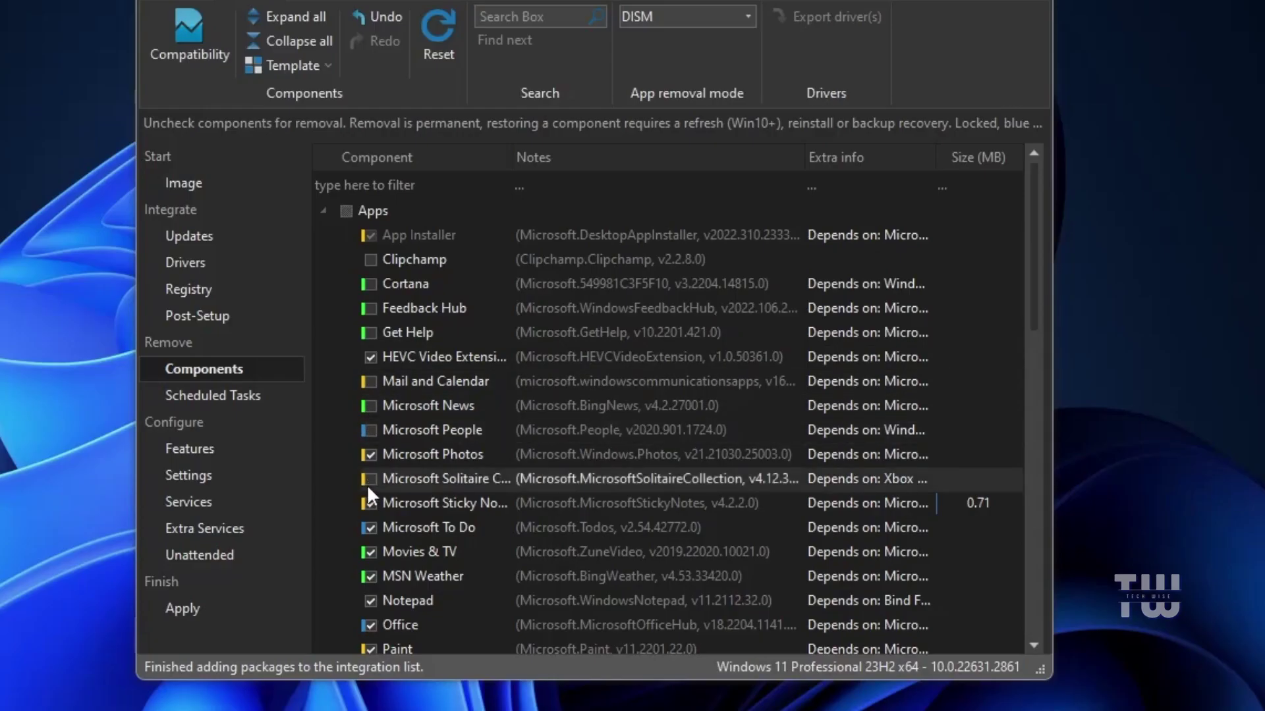
click(370, 527)
scroll(402, 448, down, 1)
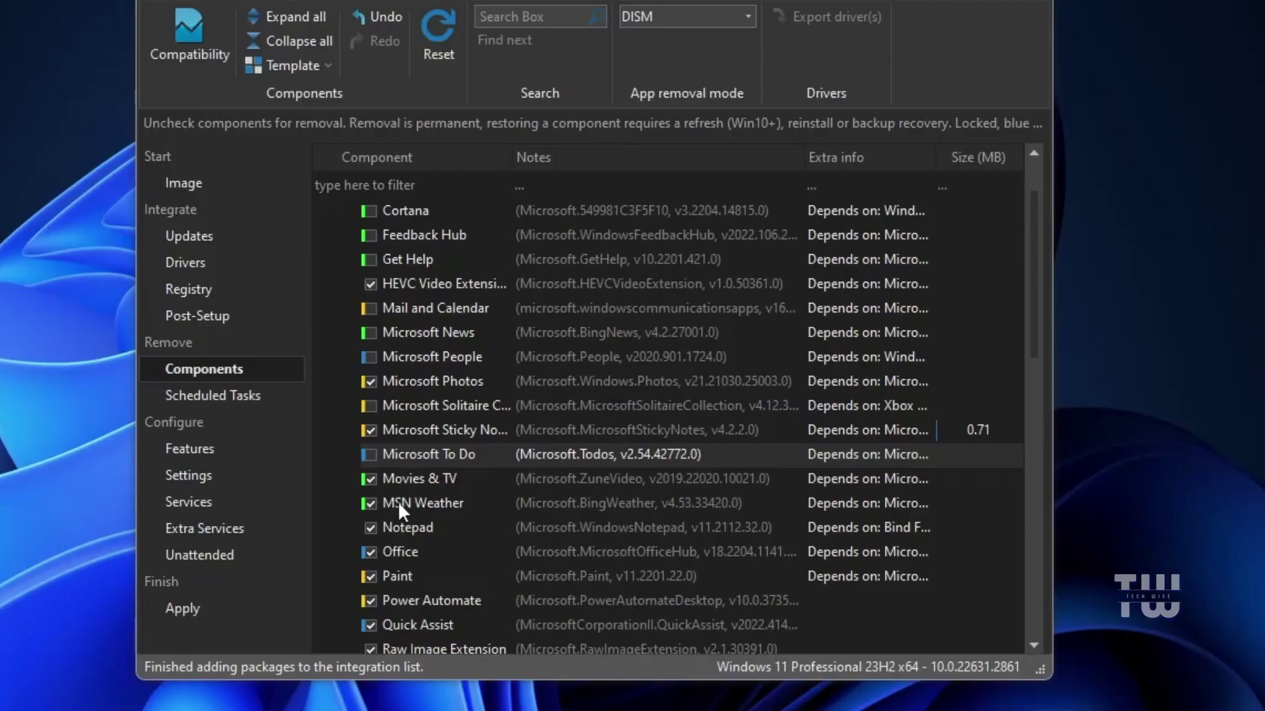
click(369, 503)
Mark Power Automate, Quick Assist, Xbox App, Xbox Game Bar and its plugin, Xbox Game Speech and Xbox TCUI for removal
scroll(428, 520, down, 2)
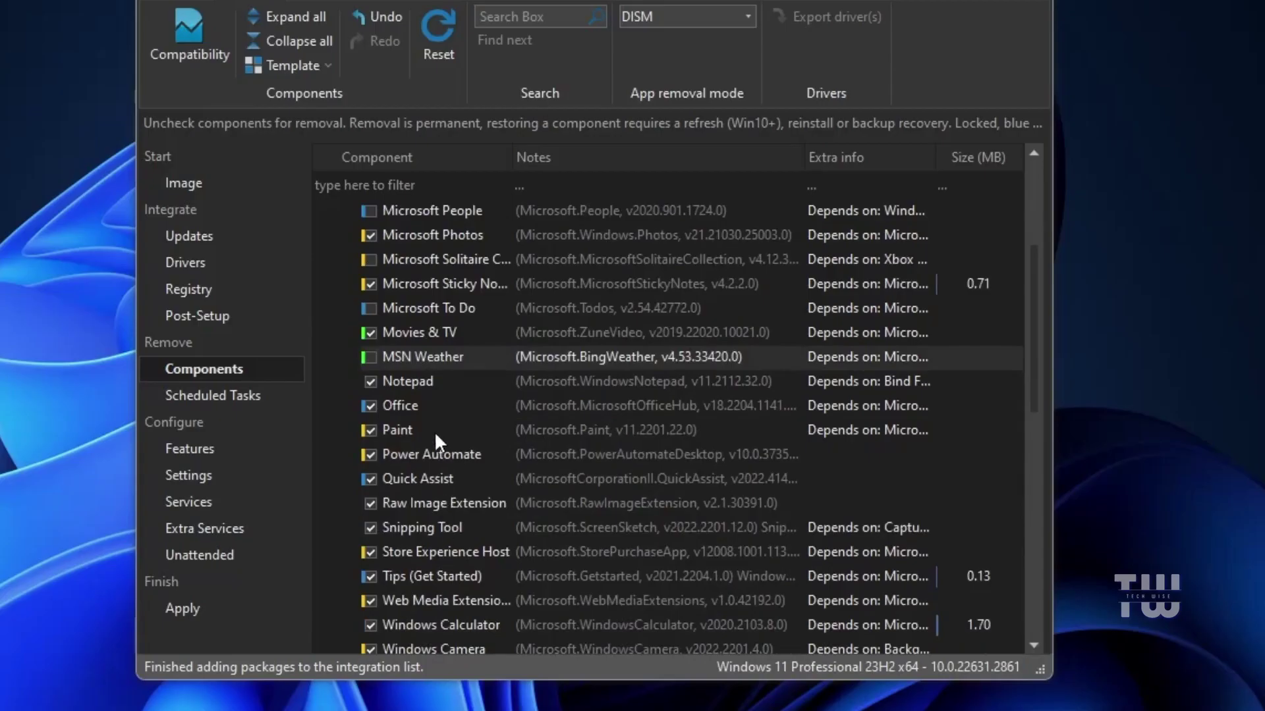
click(368, 454)
click(371, 480)
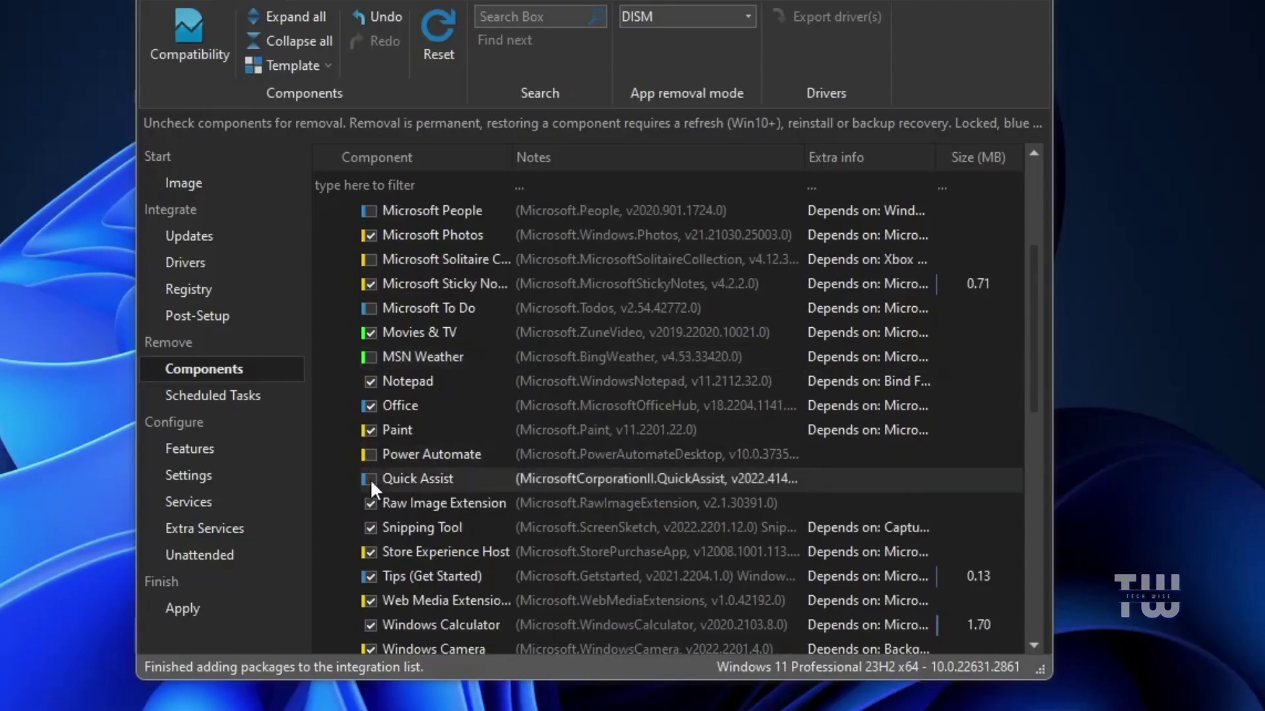
click(370, 527)
scroll(395, 507, down, 1)
scroll(406, 500, down, 5)
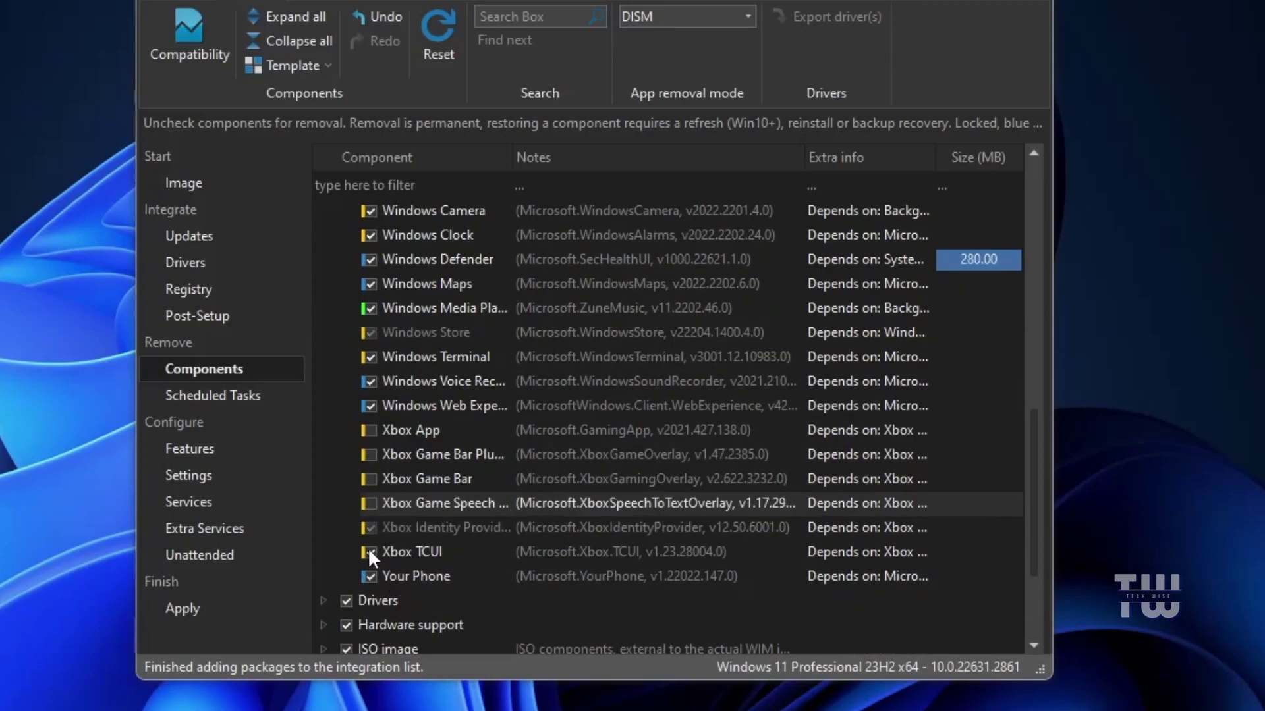
click(369, 551)
Review the Apps selections and examine the Network components, including Internet Explorer, Remote Desktop Services, Telnet Client and TFTP client
scroll(428, 328, up, 10)
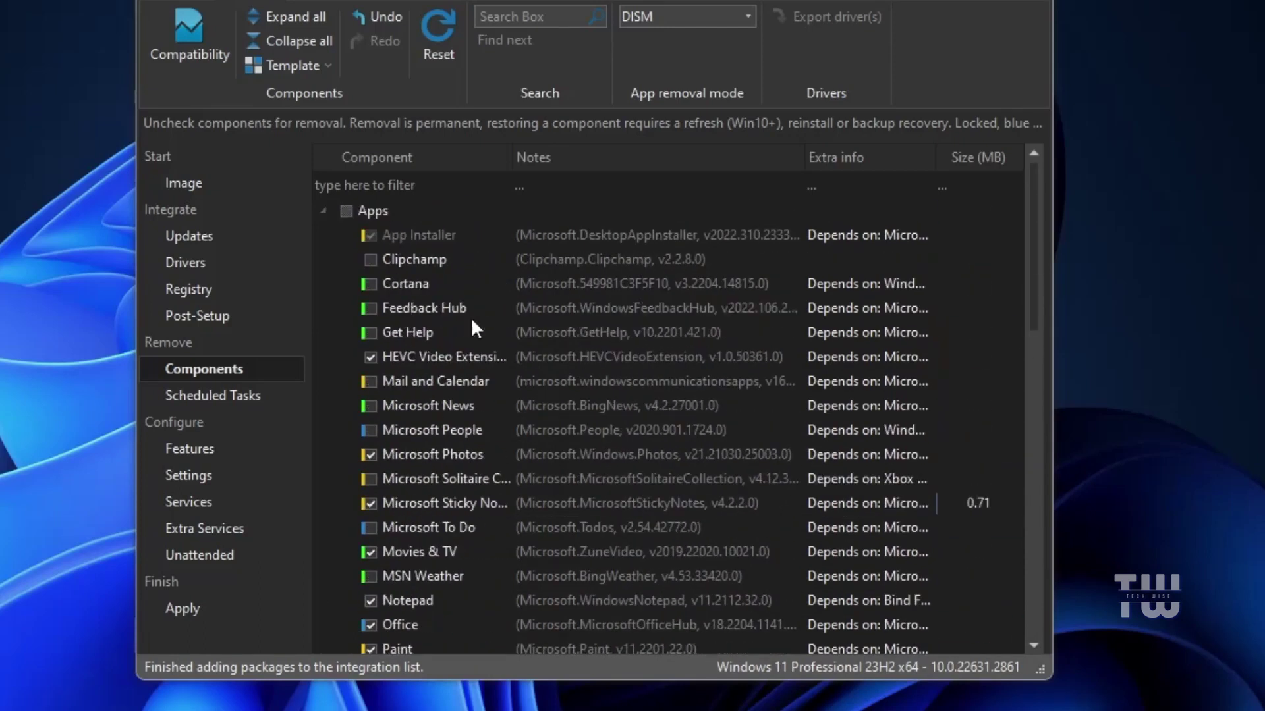
scroll(471, 317, down, 15)
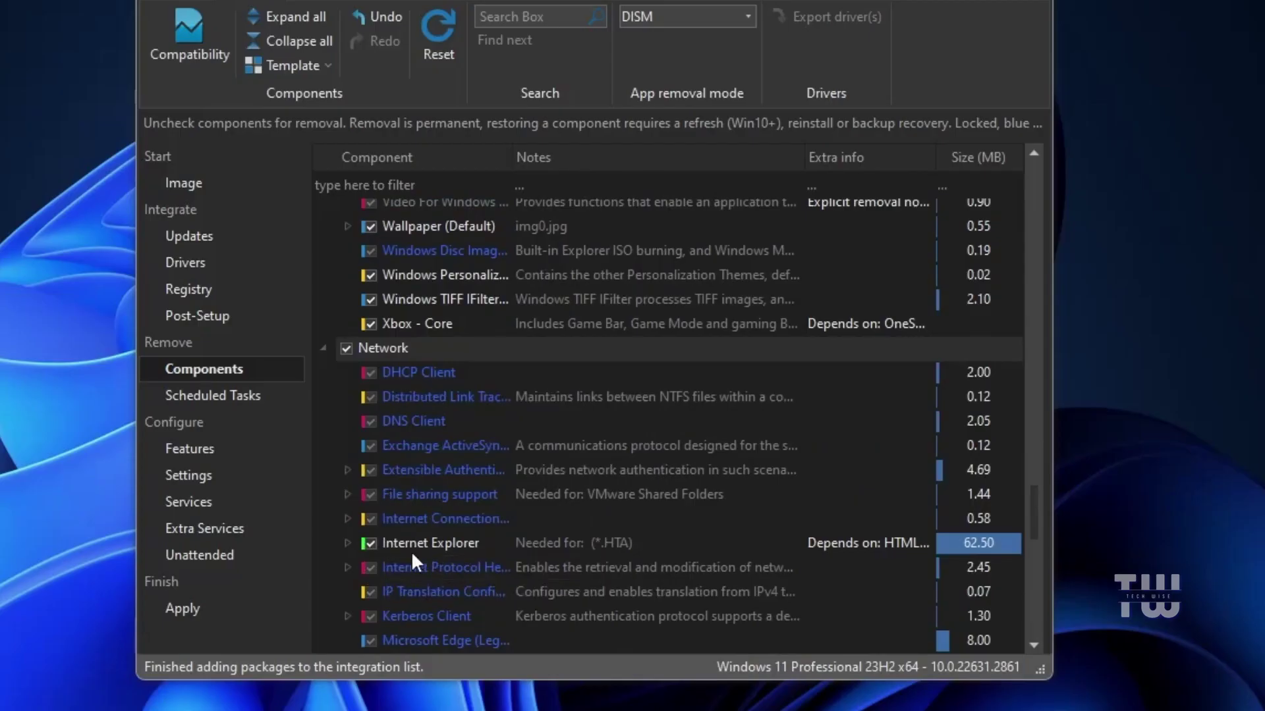
scroll(406, 551, down, 6)
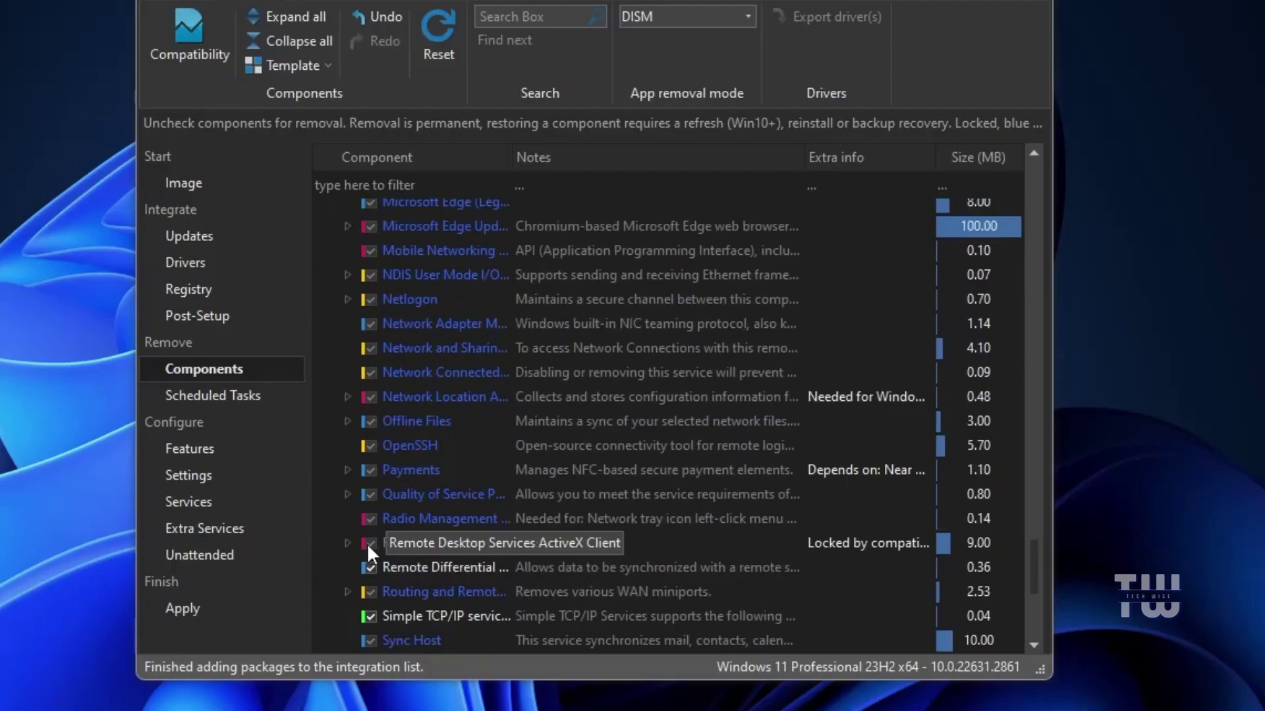
scroll(367, 545, down, 1)
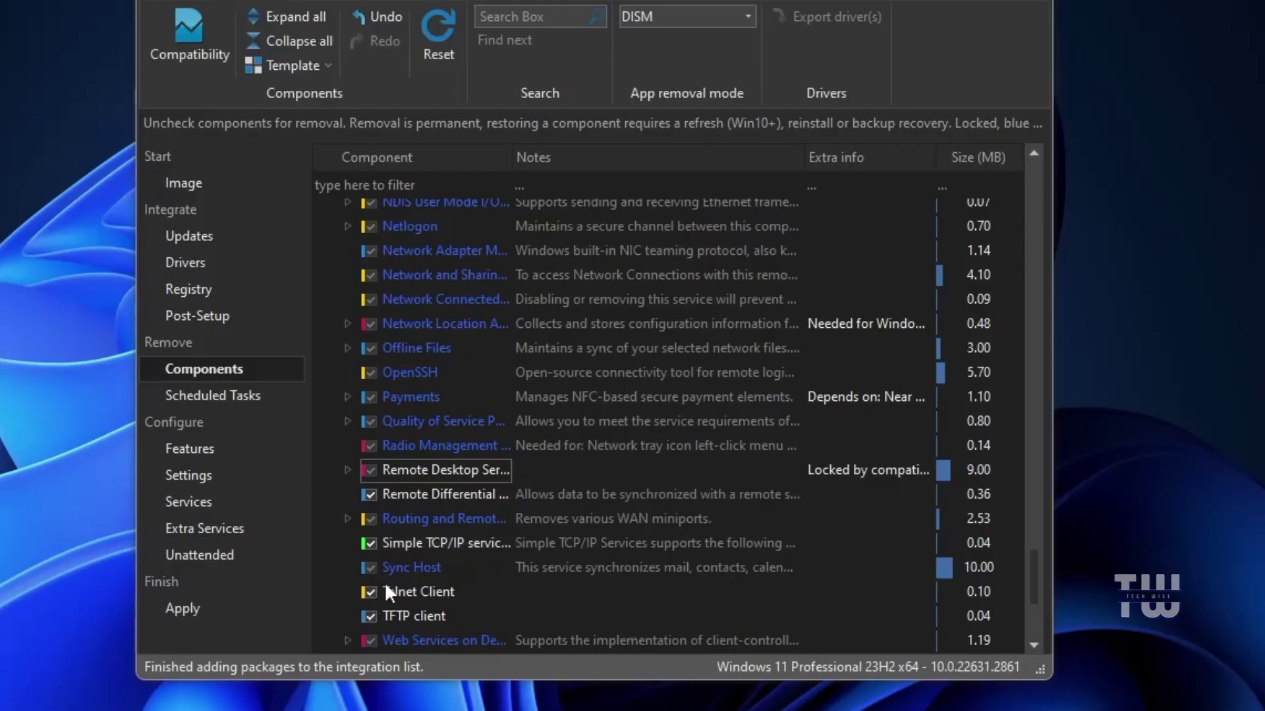
scroll(408, 591, down, 1)
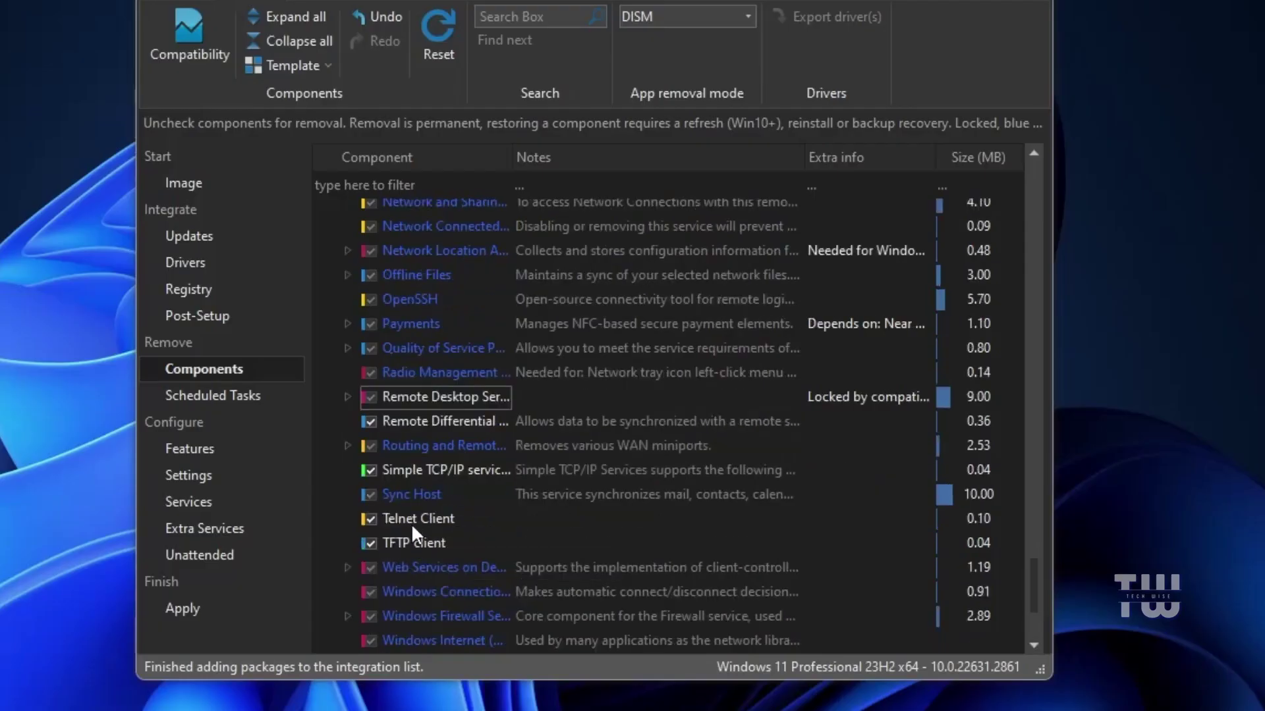
scroll(412, 527, down, 1)
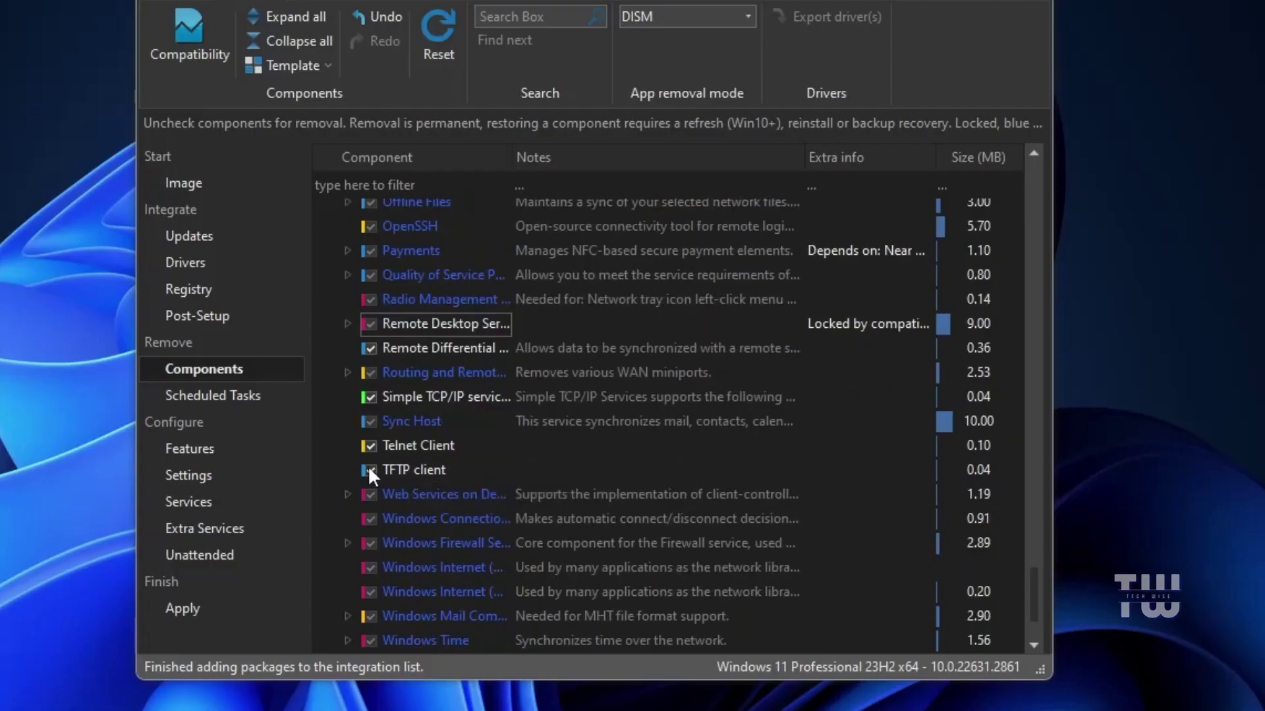
Expand the Remoting and Privacy group and examine its removable components
scroll(488, 459, down, 1)
click(316, 587)
scroll(539, 510, down, 2)
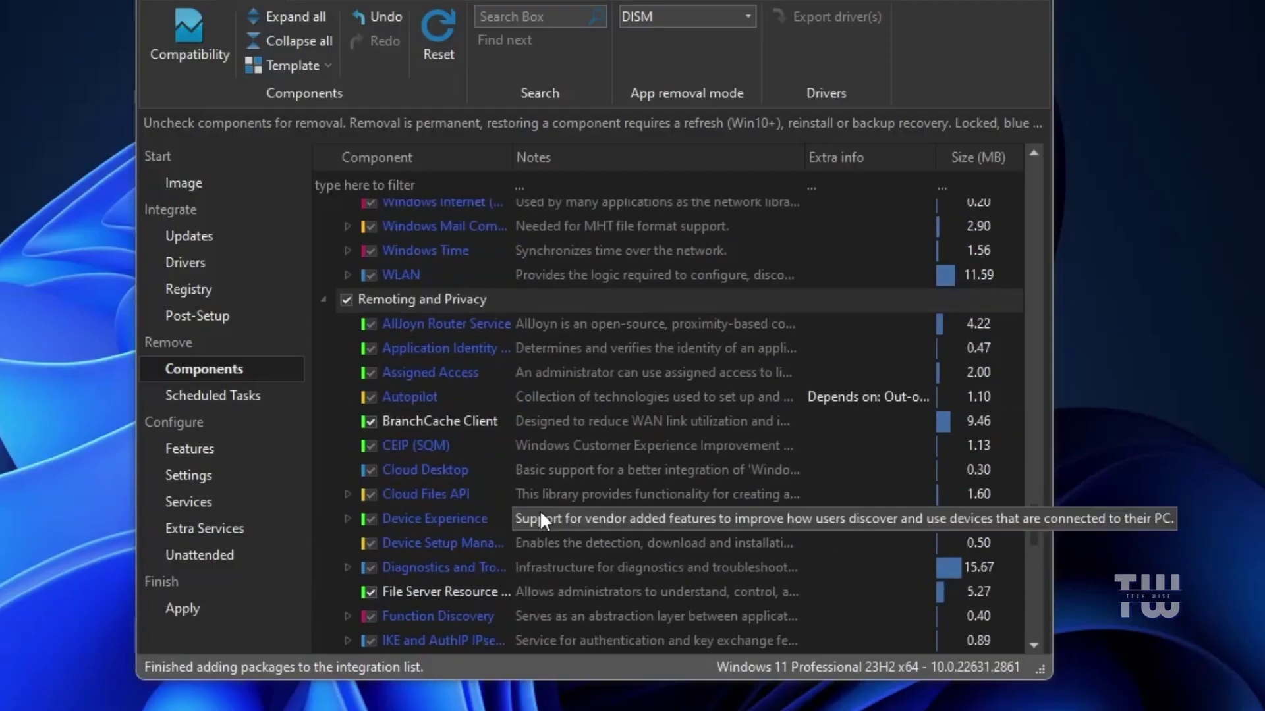
scroll(456, 540, down, 2)
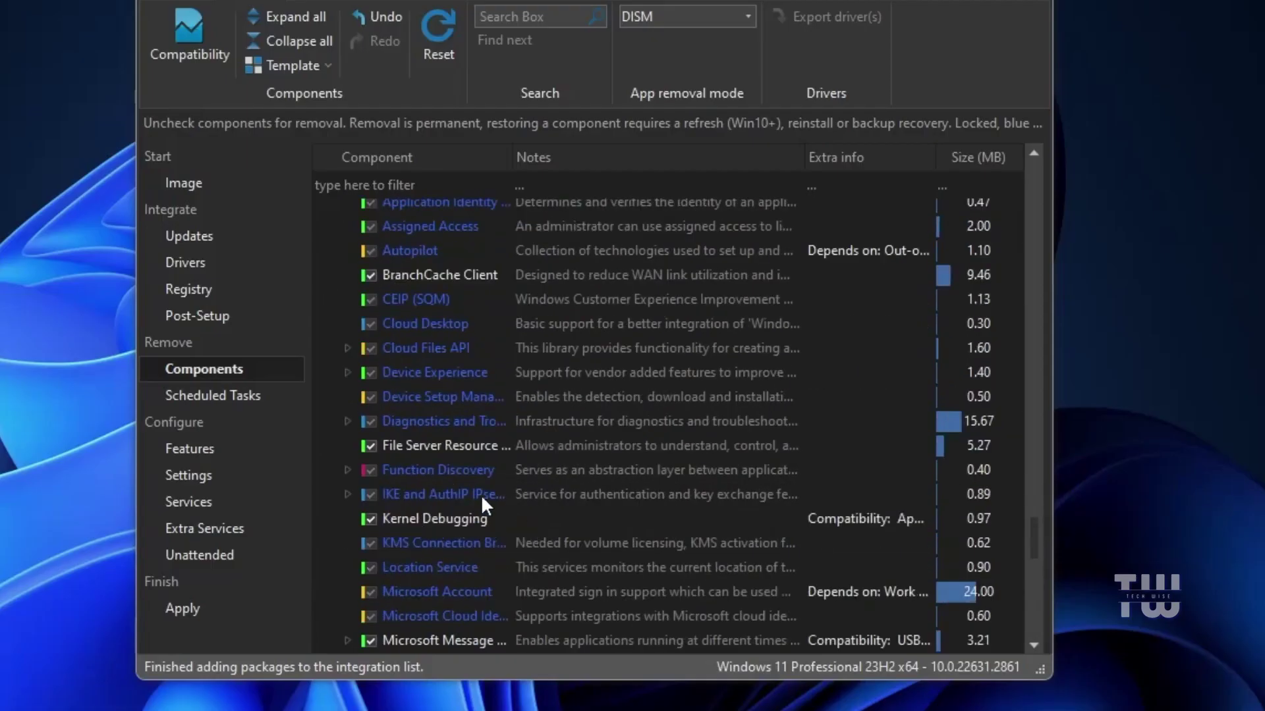
scroll(494, 539, down, 1)
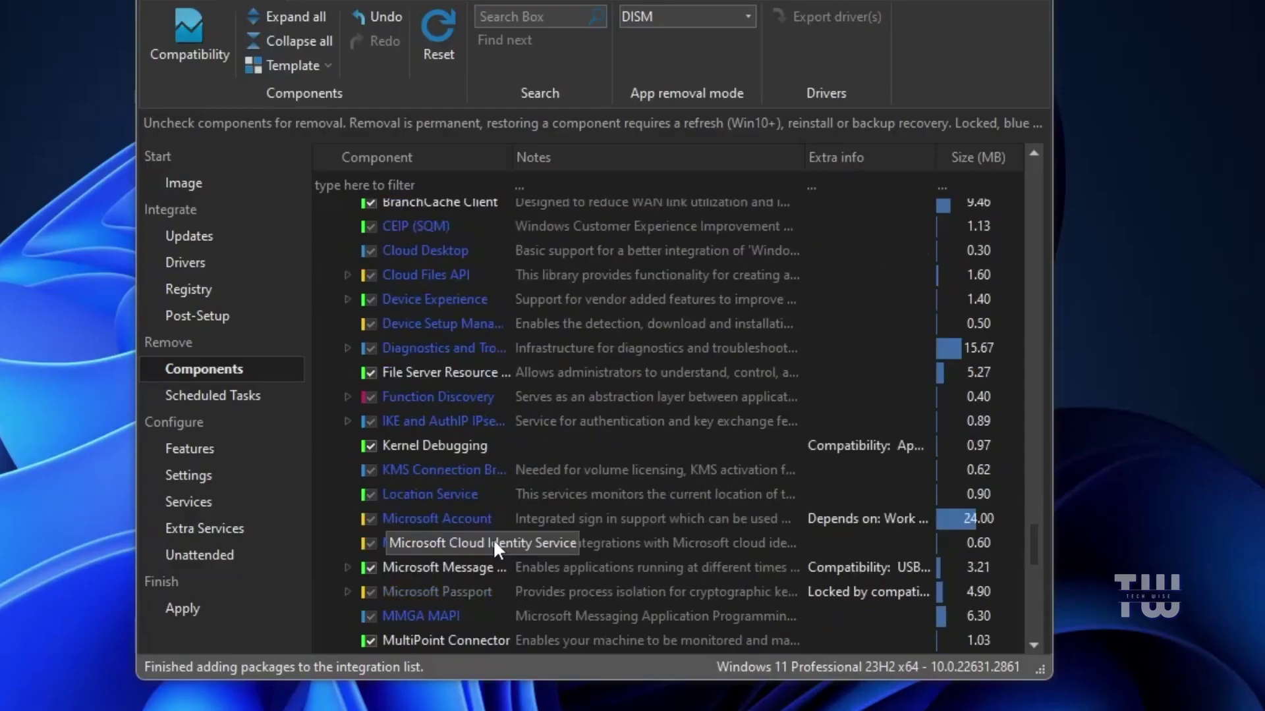
Expand the System Apps group and examine its entries and the remaining components through the end of the list
scroll(395, 580, down, 10)
click(329, 617)
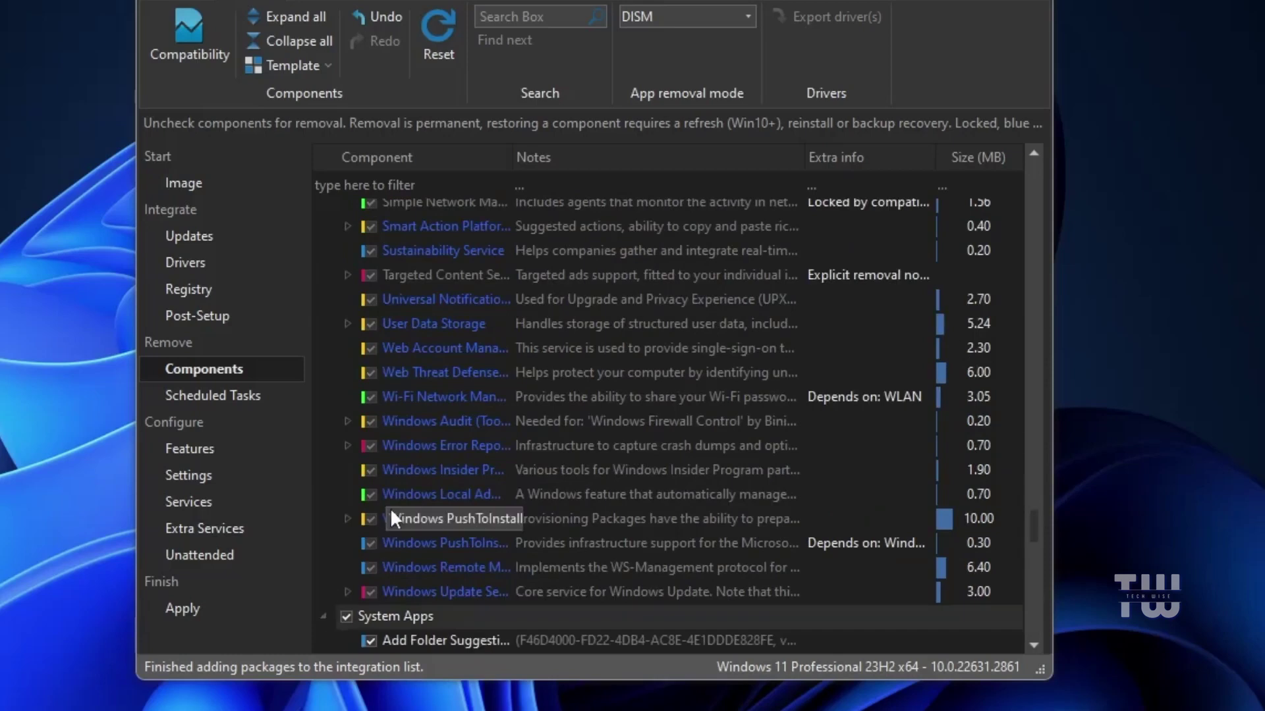
scroll(414, 491, down, 3)
scroll(501, 475, down, 2)
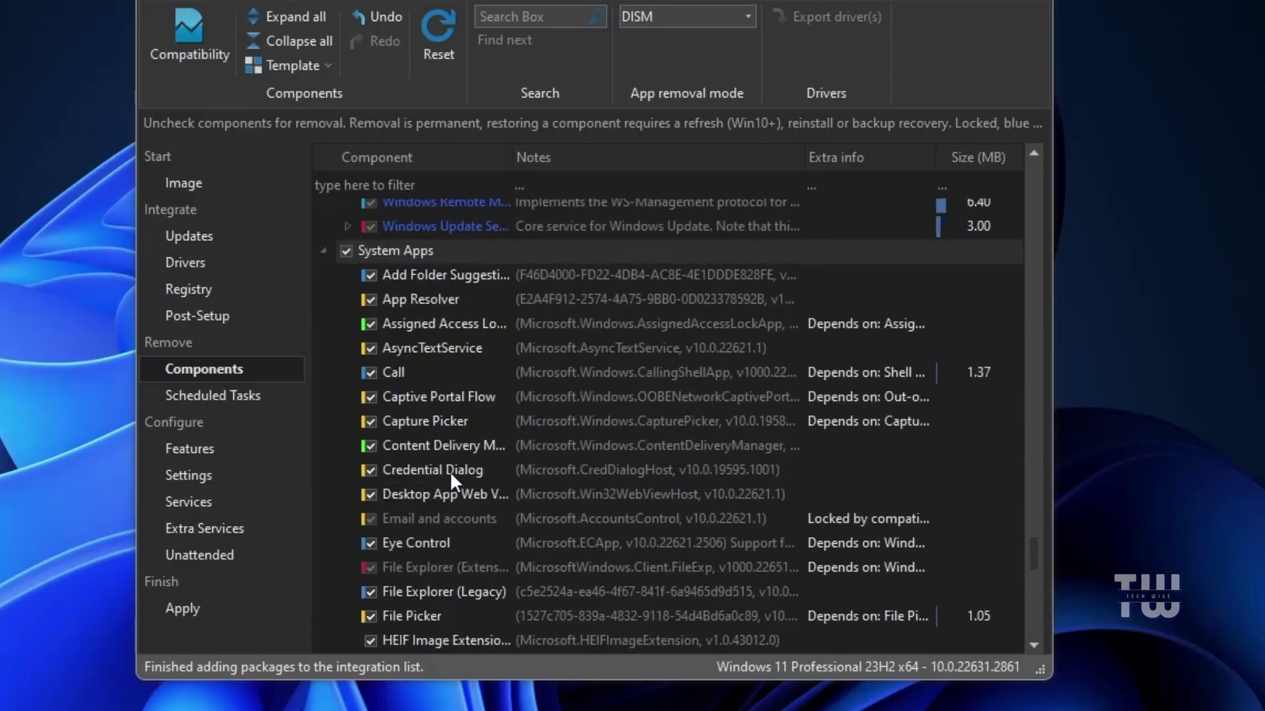
scroll(449, 471, down, 2)
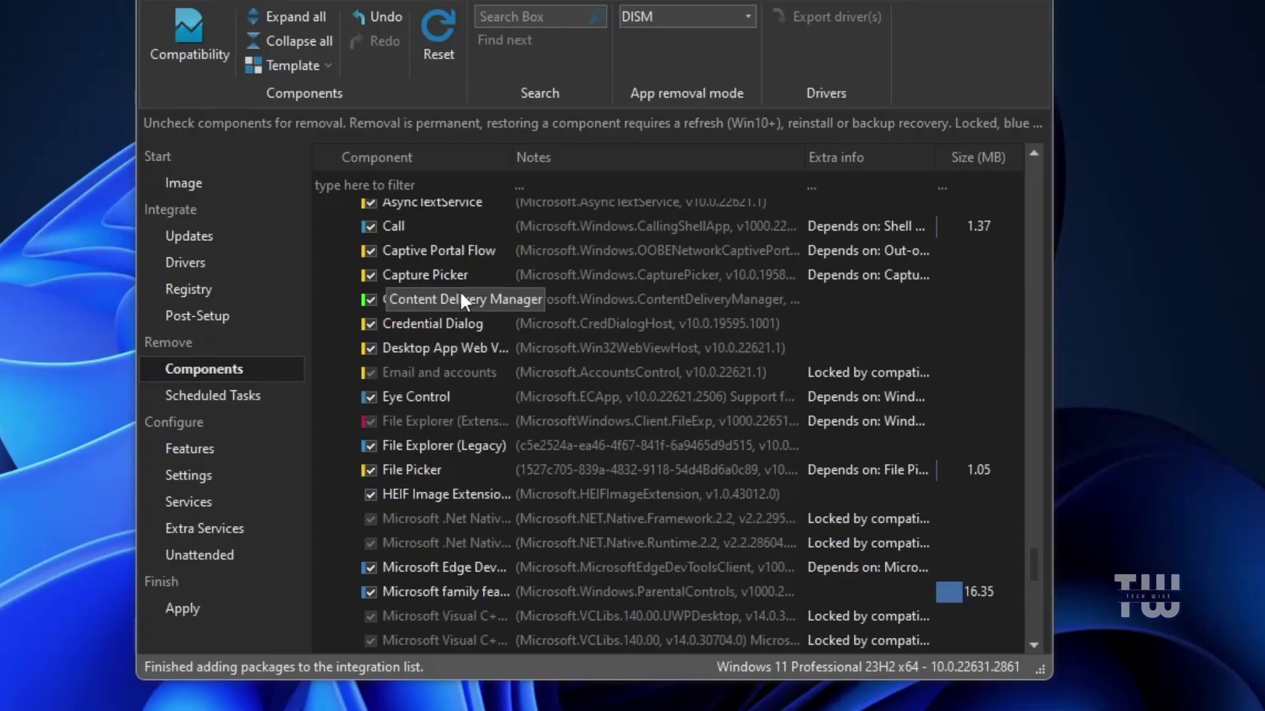
scroll(552, 430, down, 10)
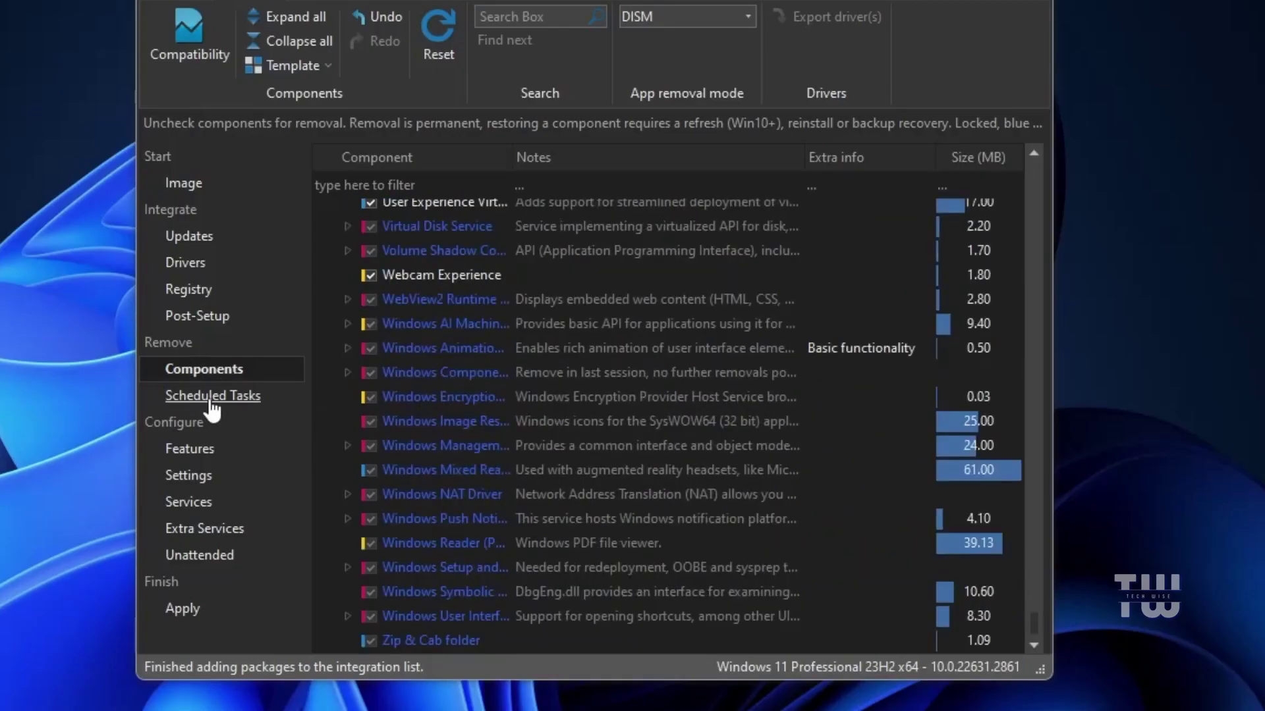
View the Scheduled Tasks page and check the action choices for .NET Framework NGEN v4.0.30319, leaving it at Default
click(212, 398)
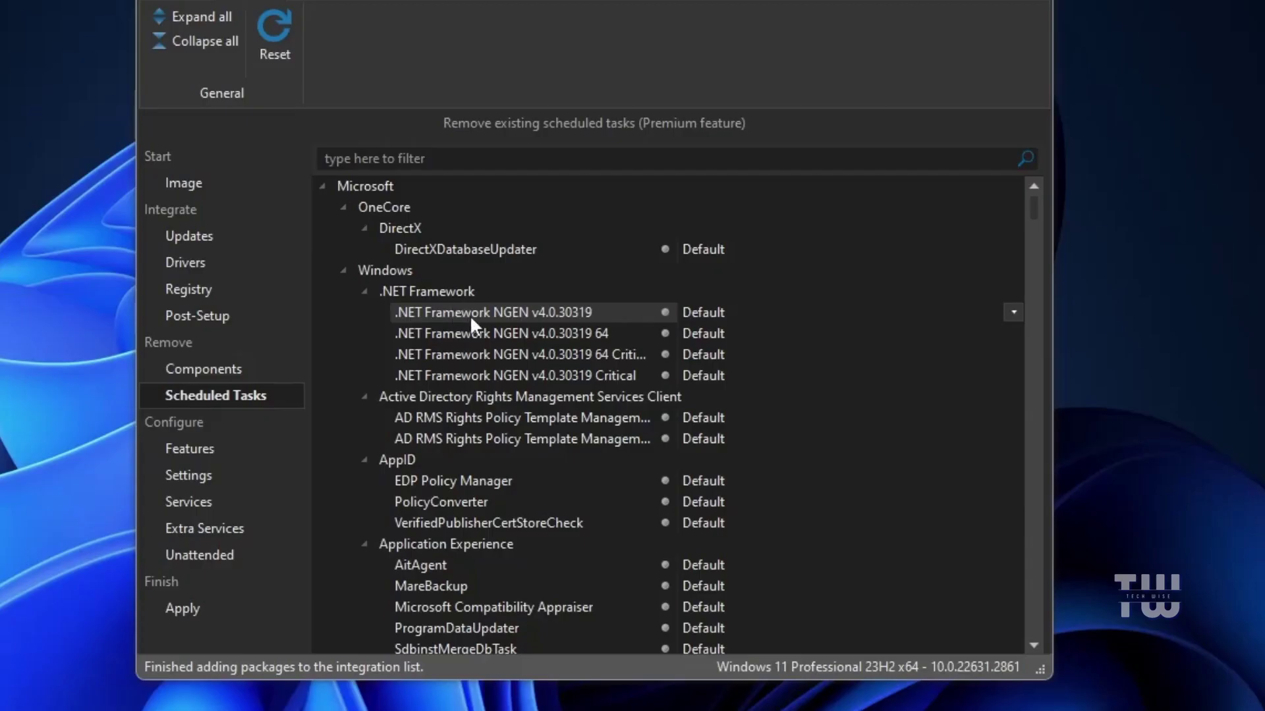
click(1013, 314)
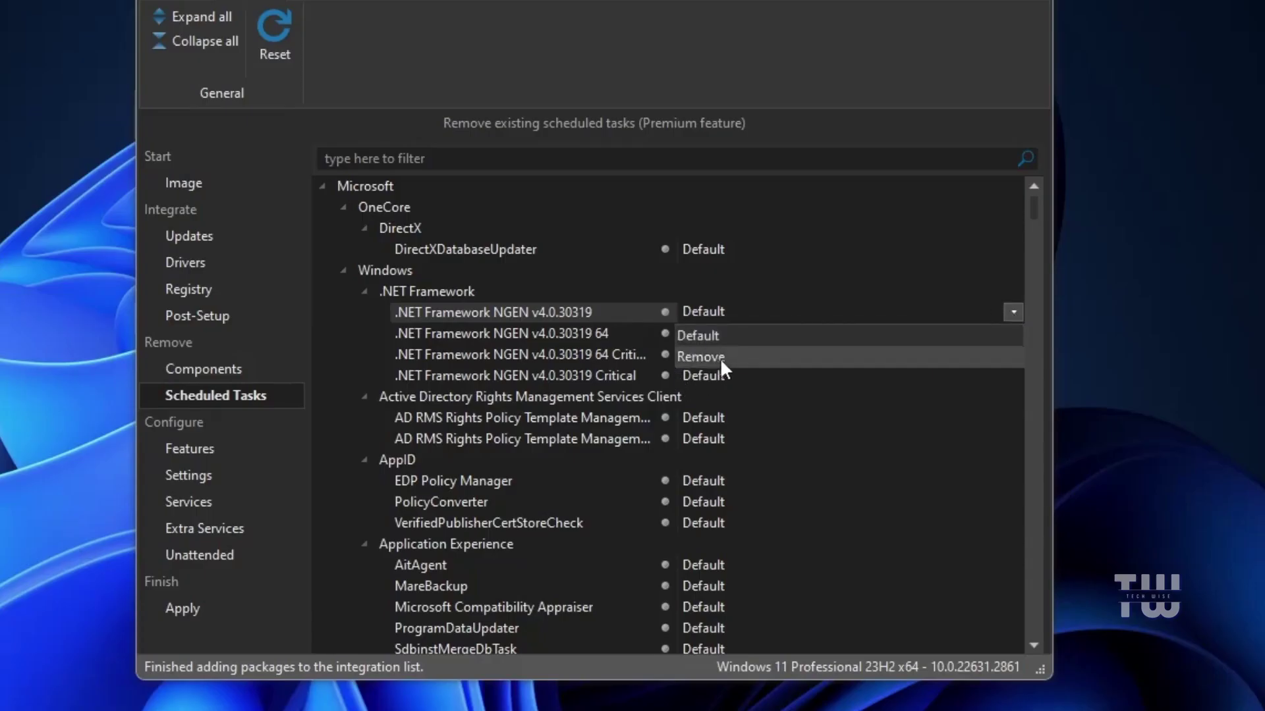
click(482, 452)
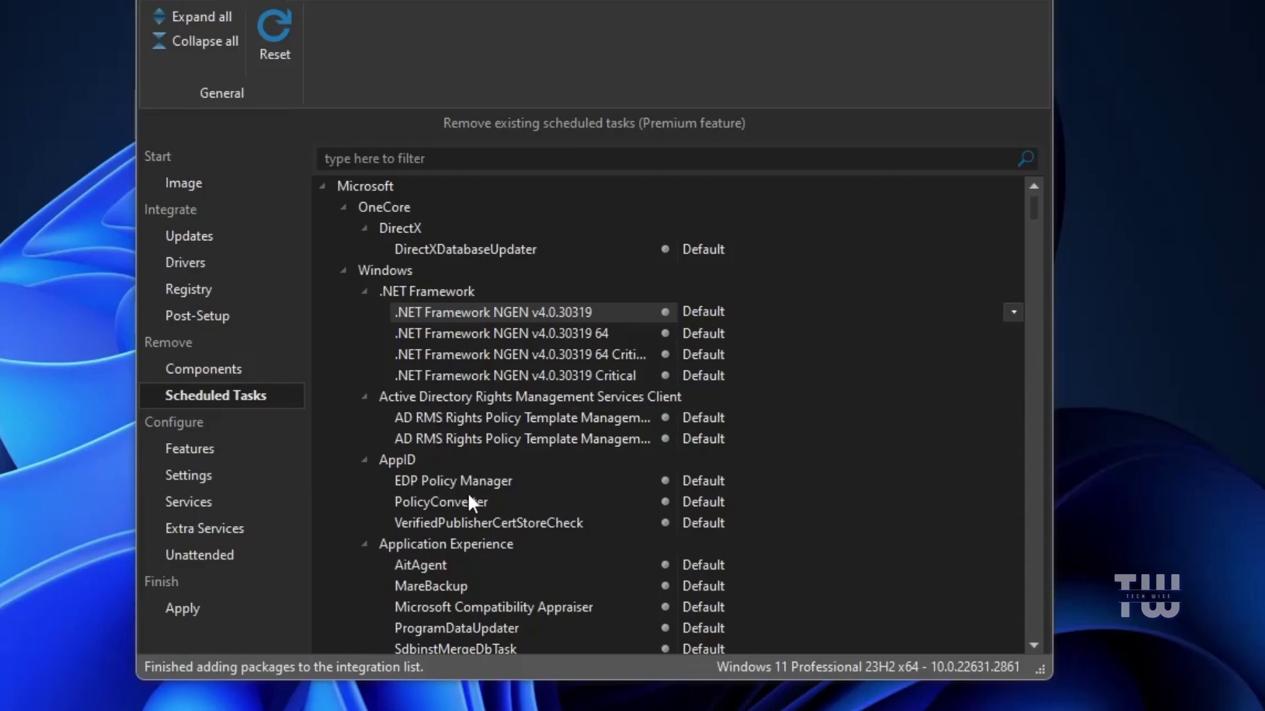
Go to the Features page and examine the Windows features through the end of the list
click(158, 424)
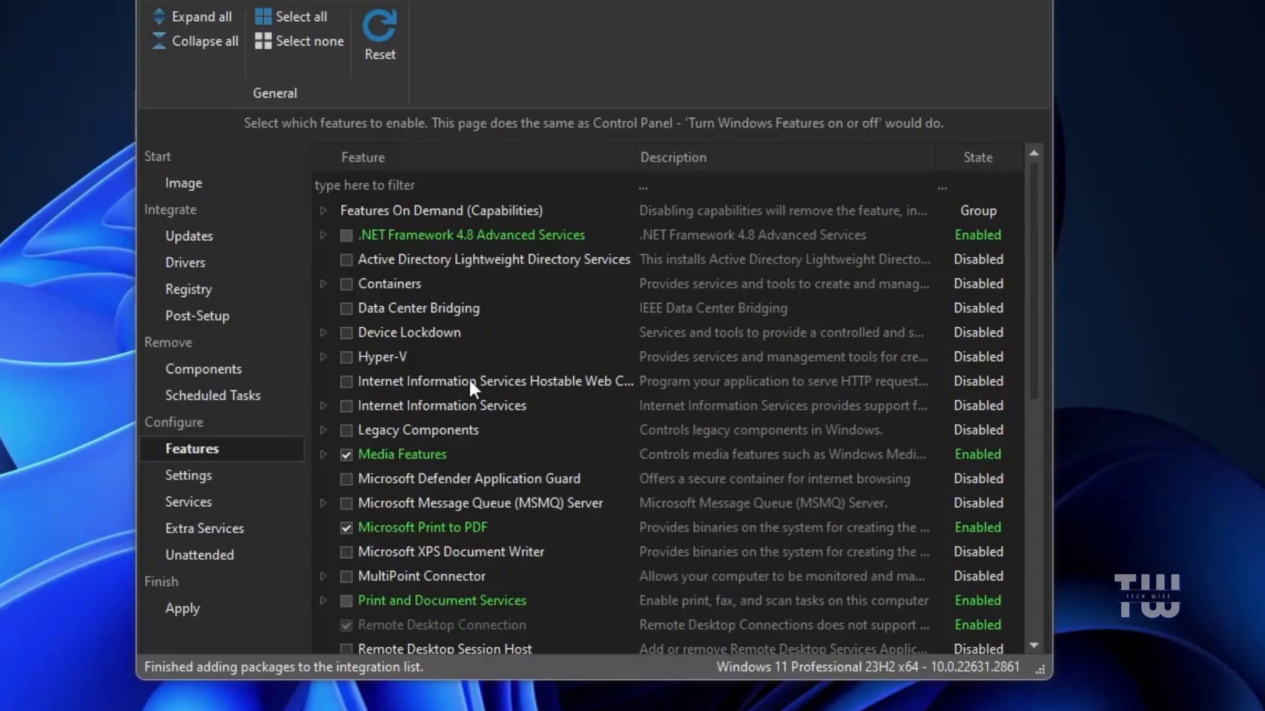
scroll(413, 279, down, 6)
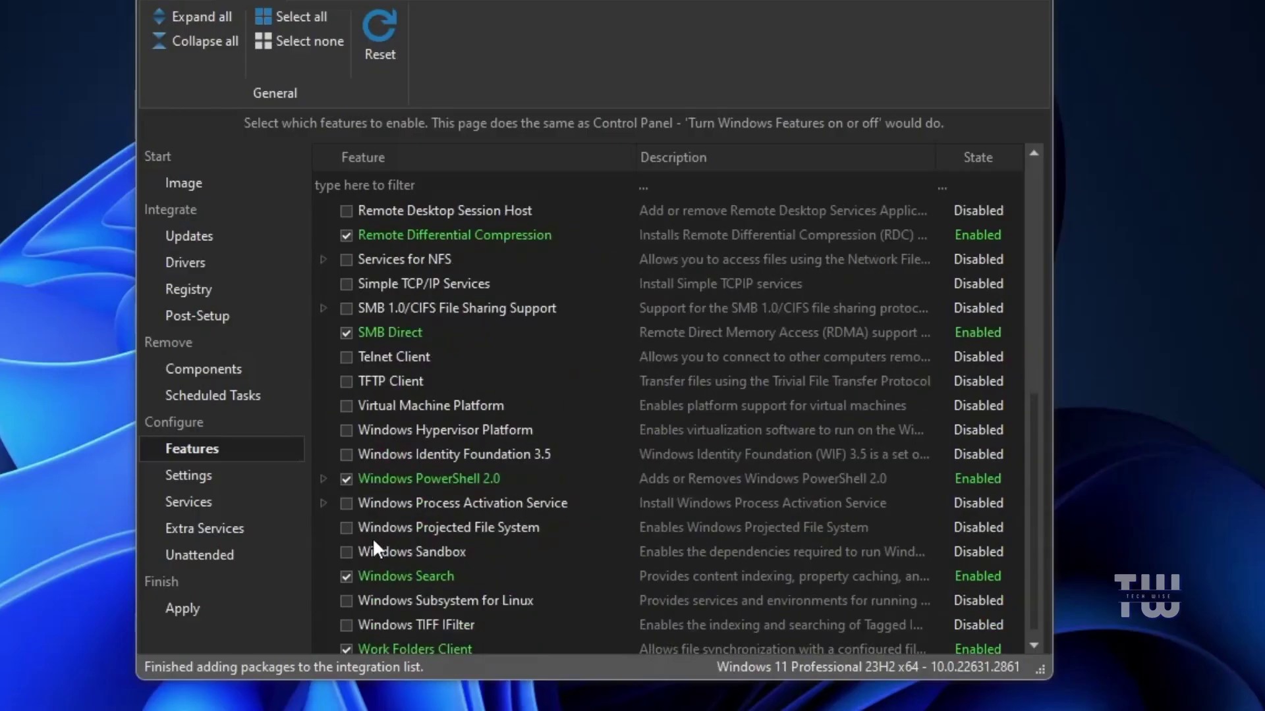
scroll(388, 541, down, 1)
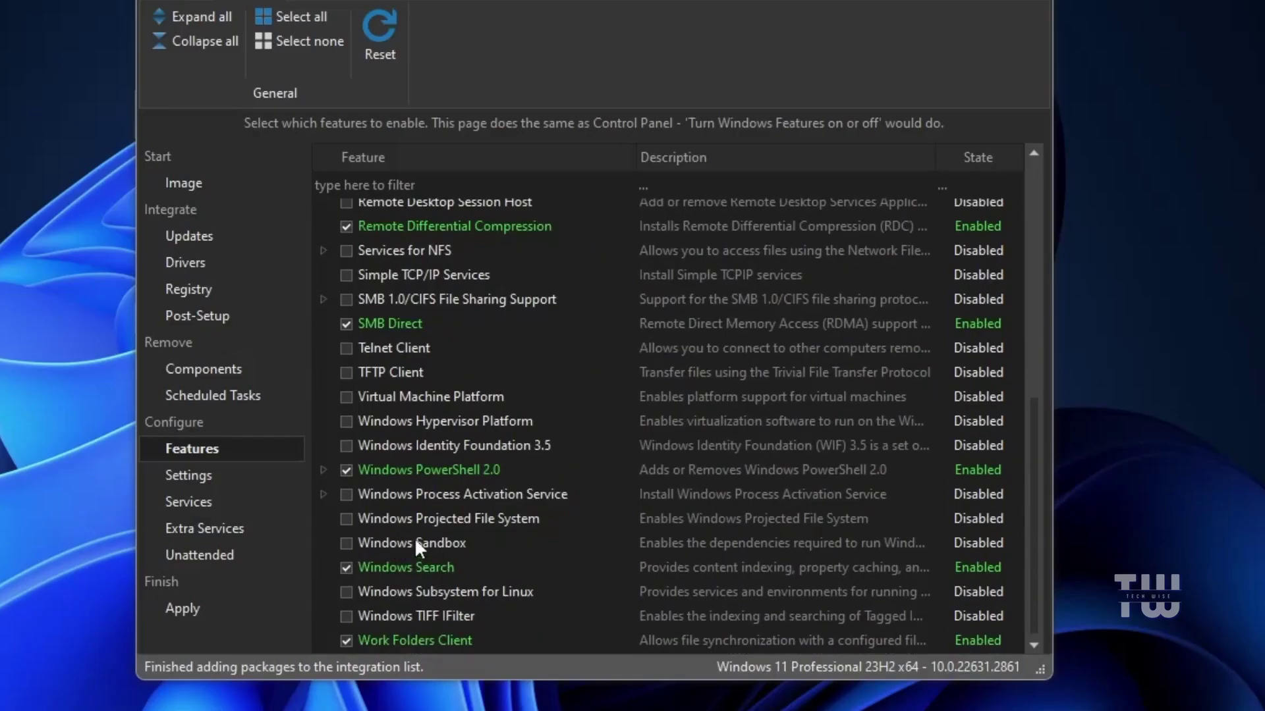
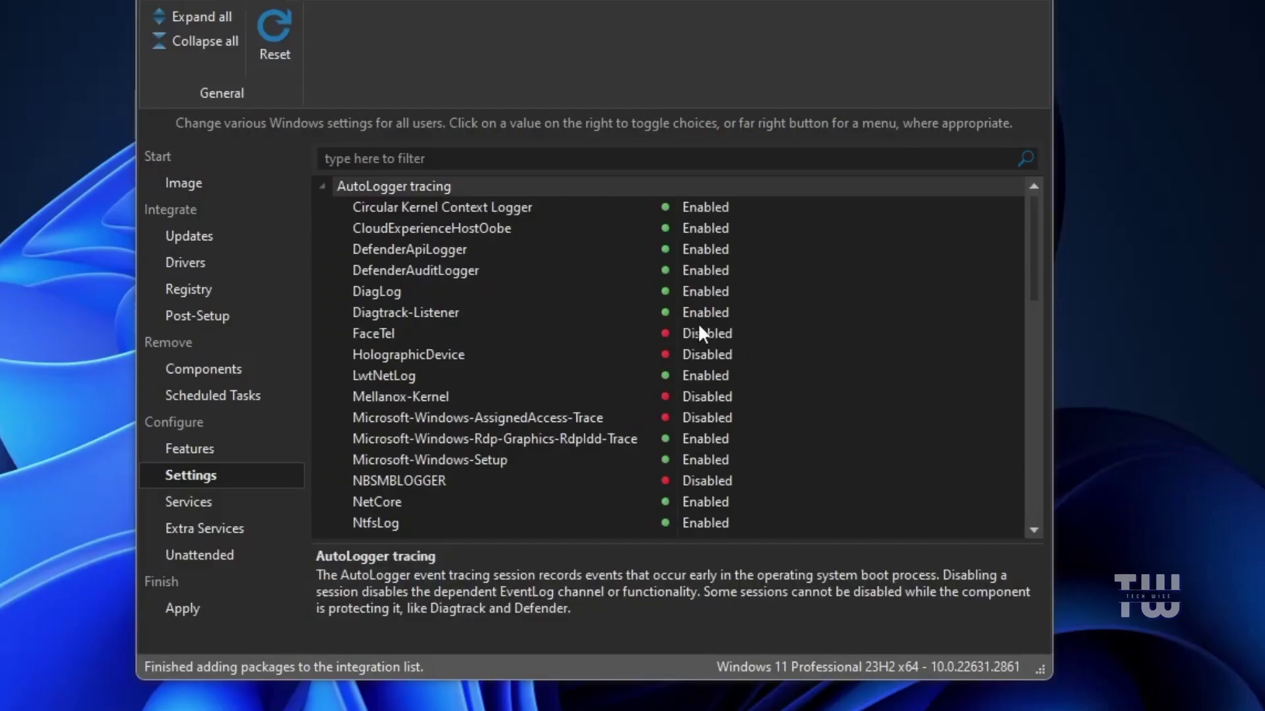
On the Settings page, set Diagtrack-Listener under AutoLogger tracing to Disabled and collapse that group
scroll(396, 469, down, 3)
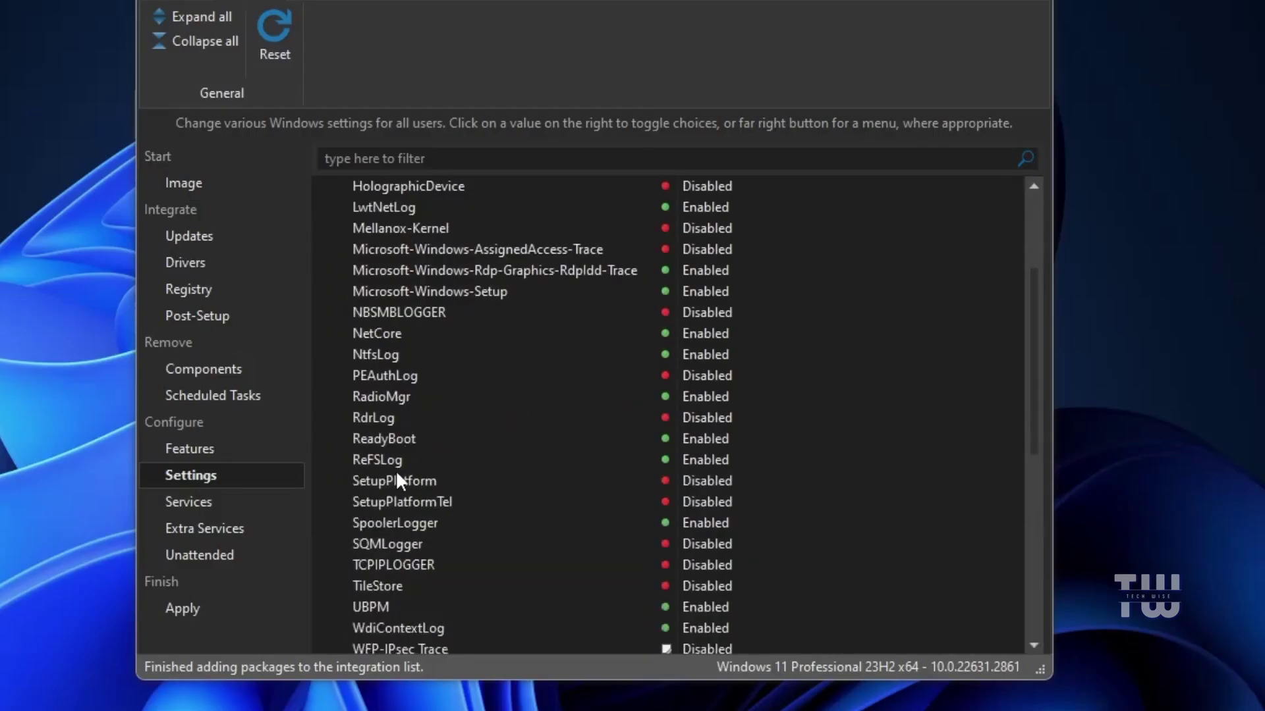
scroll(326, 260, up, 2)
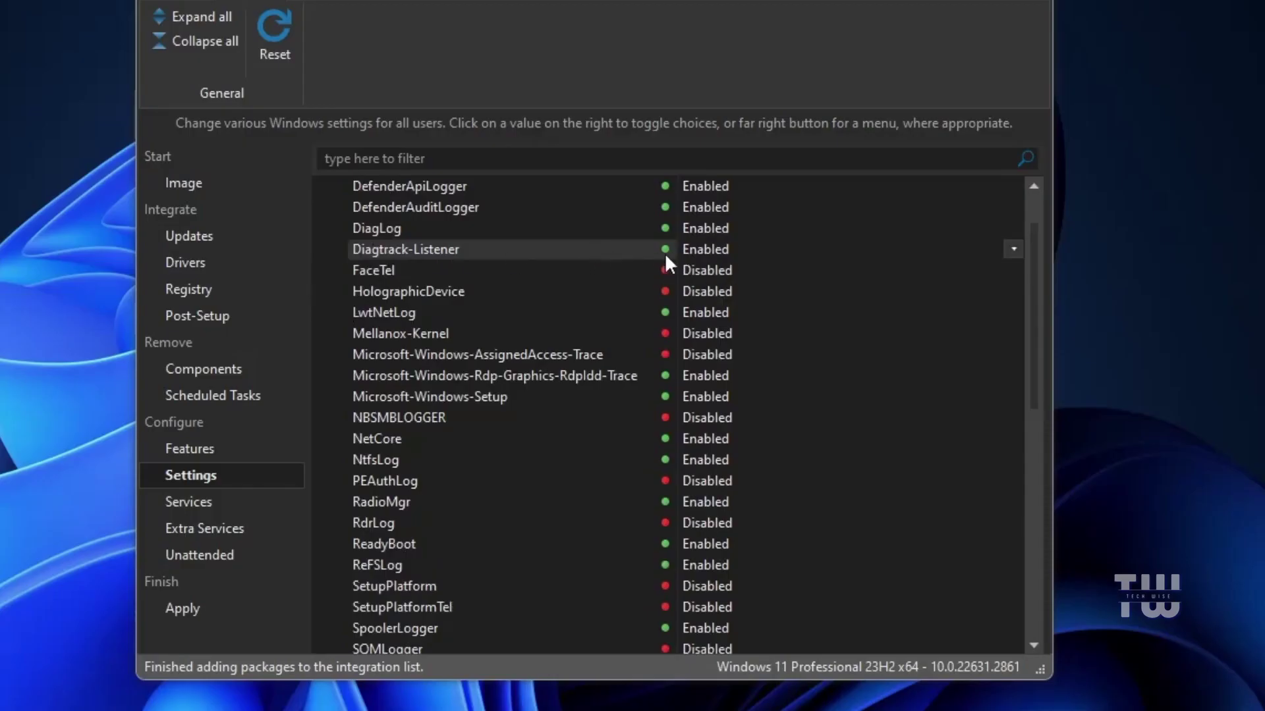
click(1013, 249)
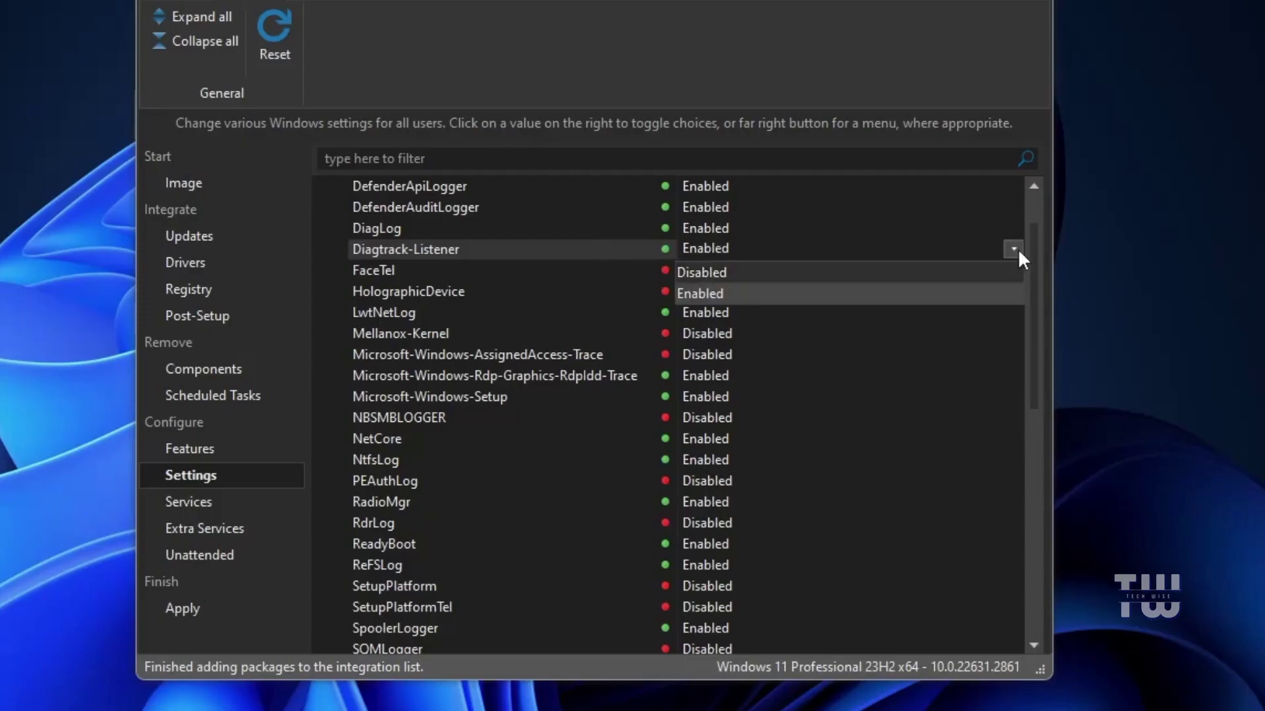
click(751, 280)
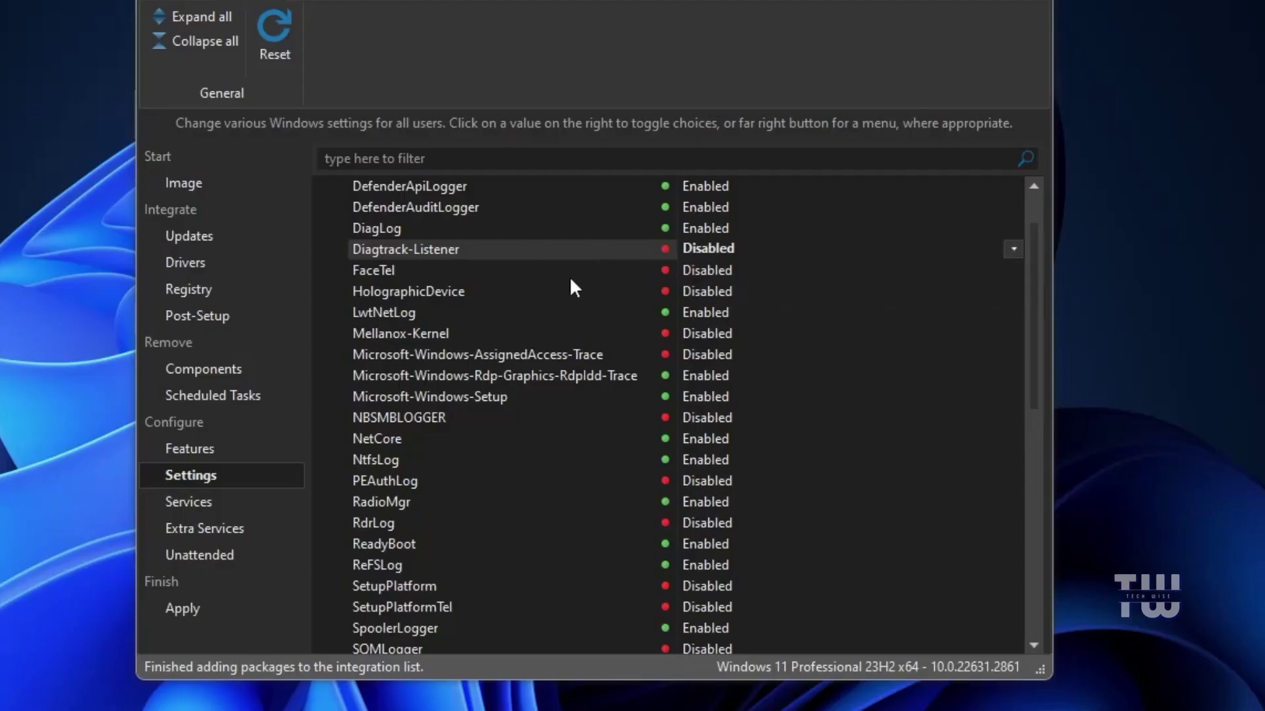
key(Left)
key(Left)
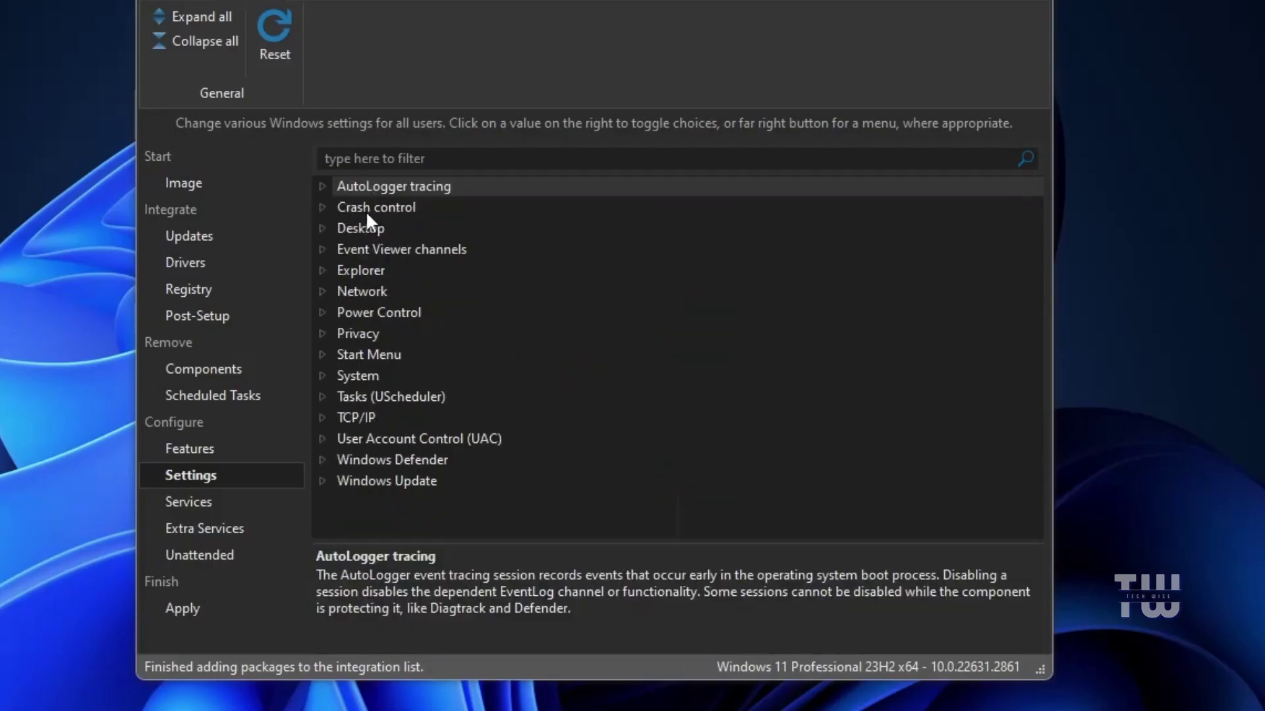
Expand the Crash control and Desktop settings groups and set Classic context menu to Enabled
click(316, 206)
click(322, 312)
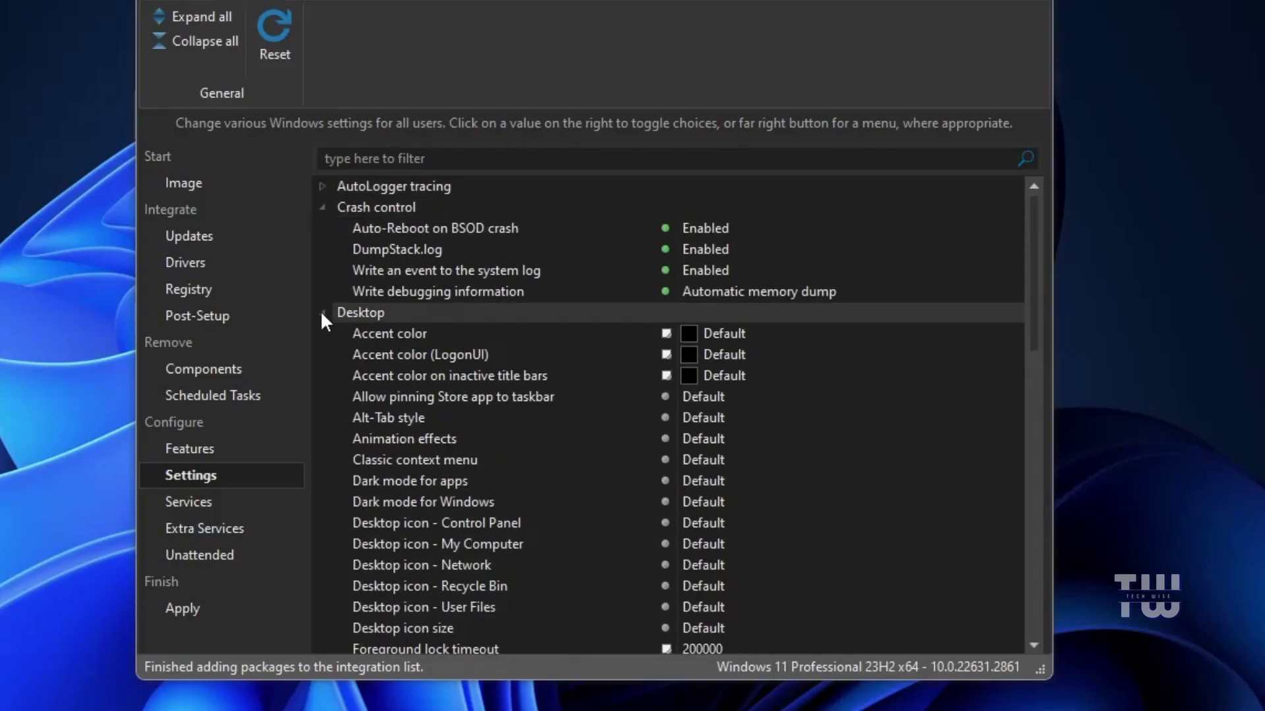
scroll(412, 354, down, 1)
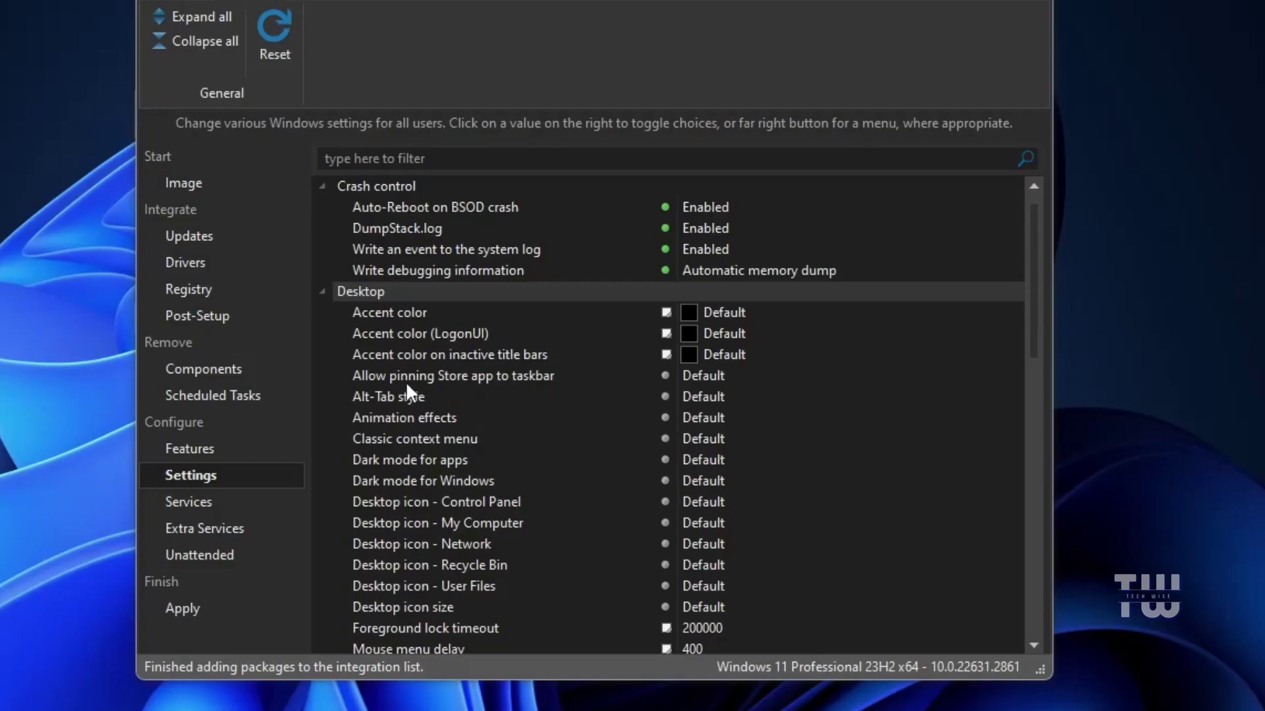
scroll(397, 412, down, 1)
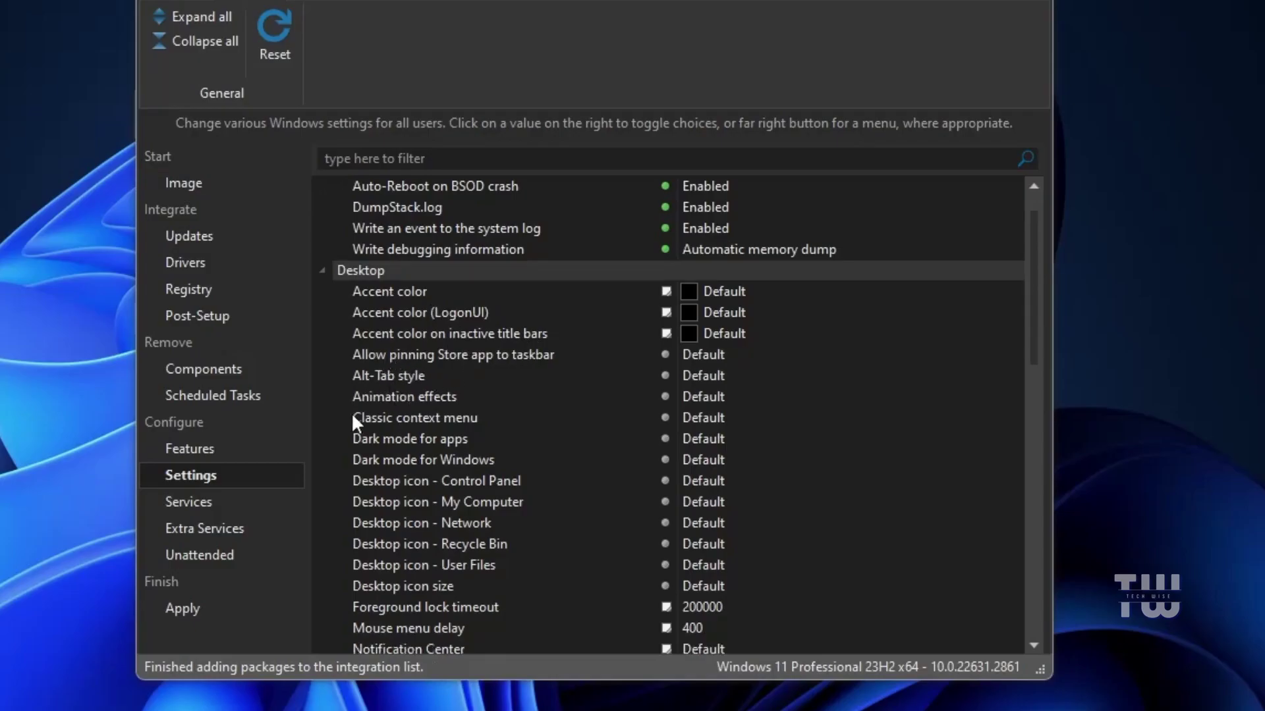
click(399, 425)
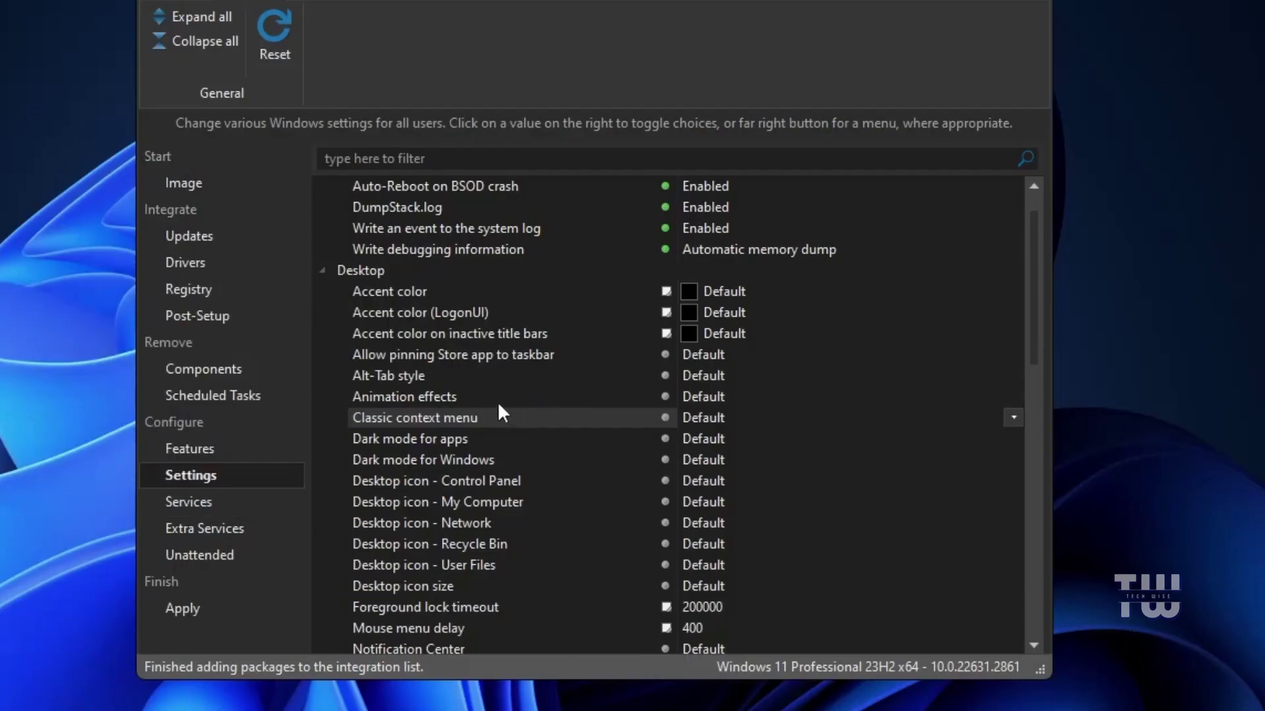
click(1013, 417)
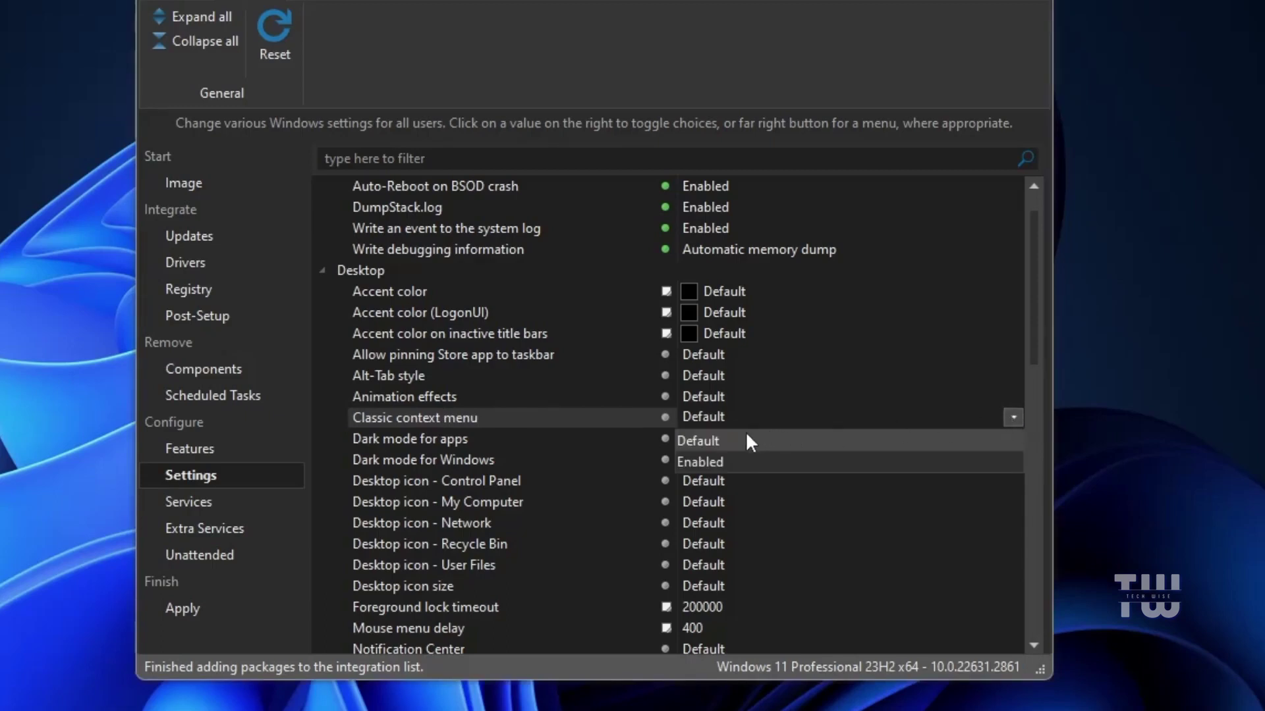
click(720, 459)
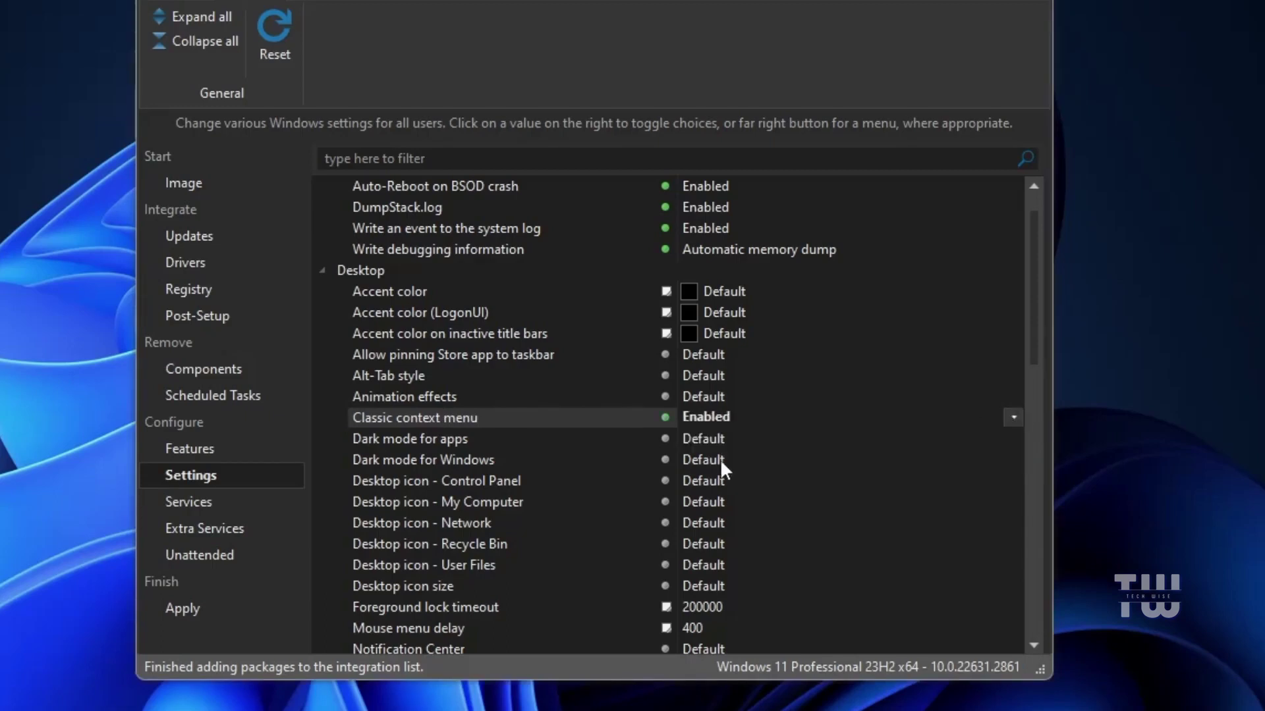
Set Dark mode for apps to Enabled and select the My Computer desktop icon setting
click(426, 390)
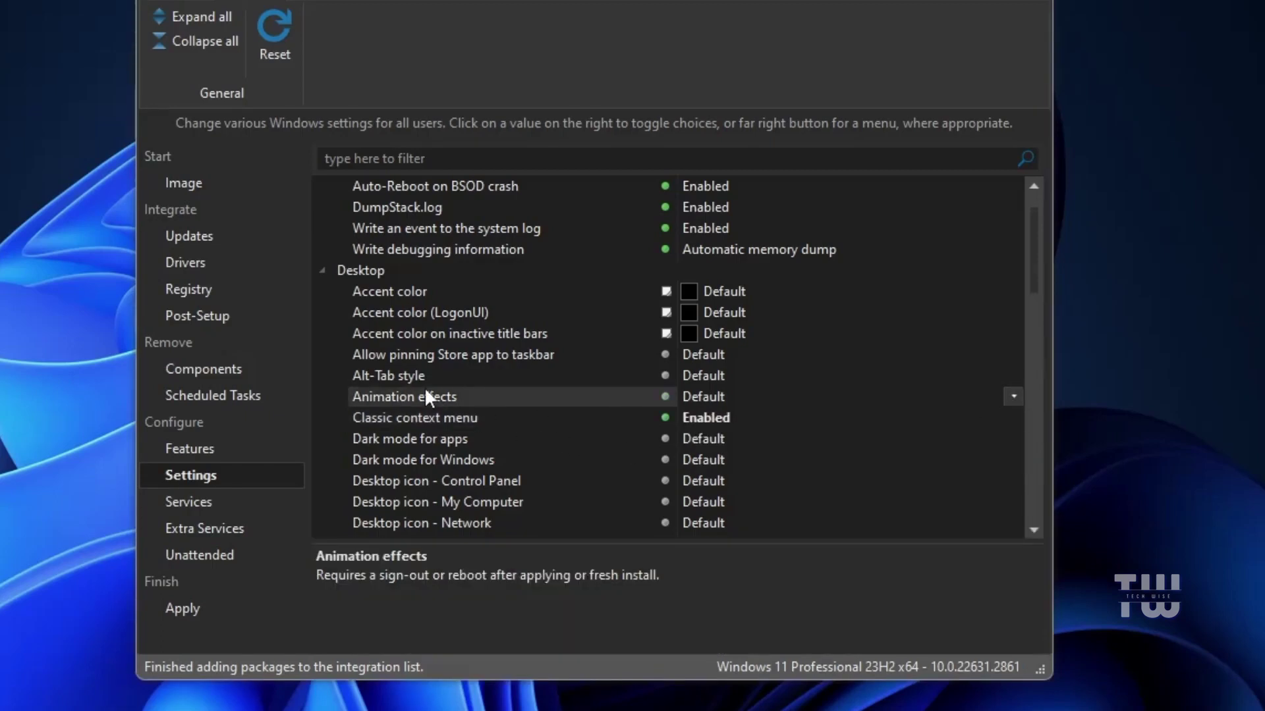
click(417, 437)
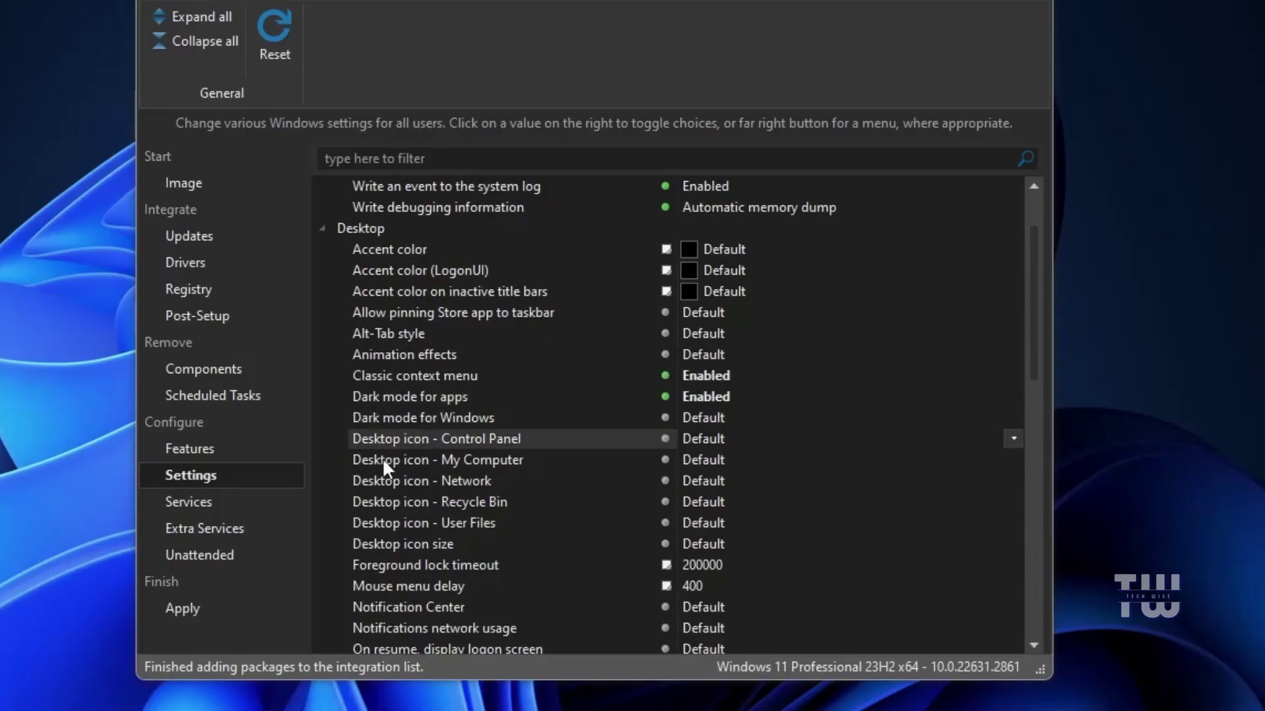
click(398, 461)
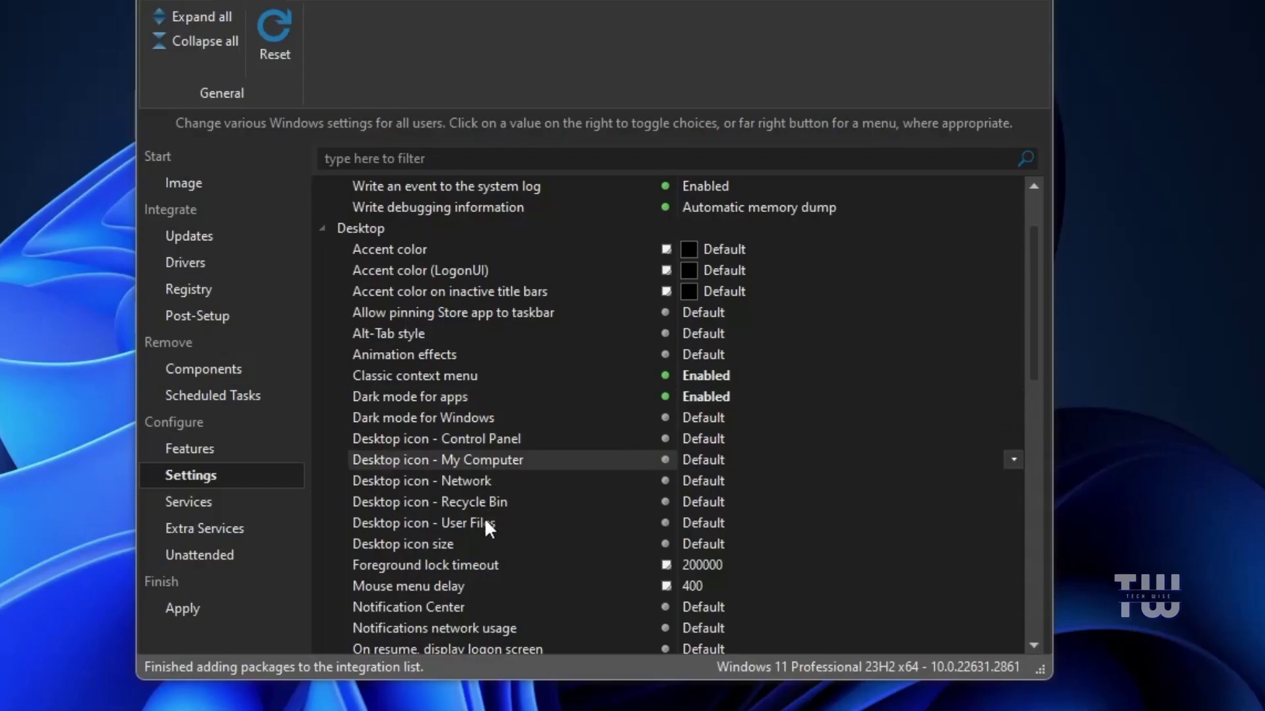
scroll(485, 527, down, 1)
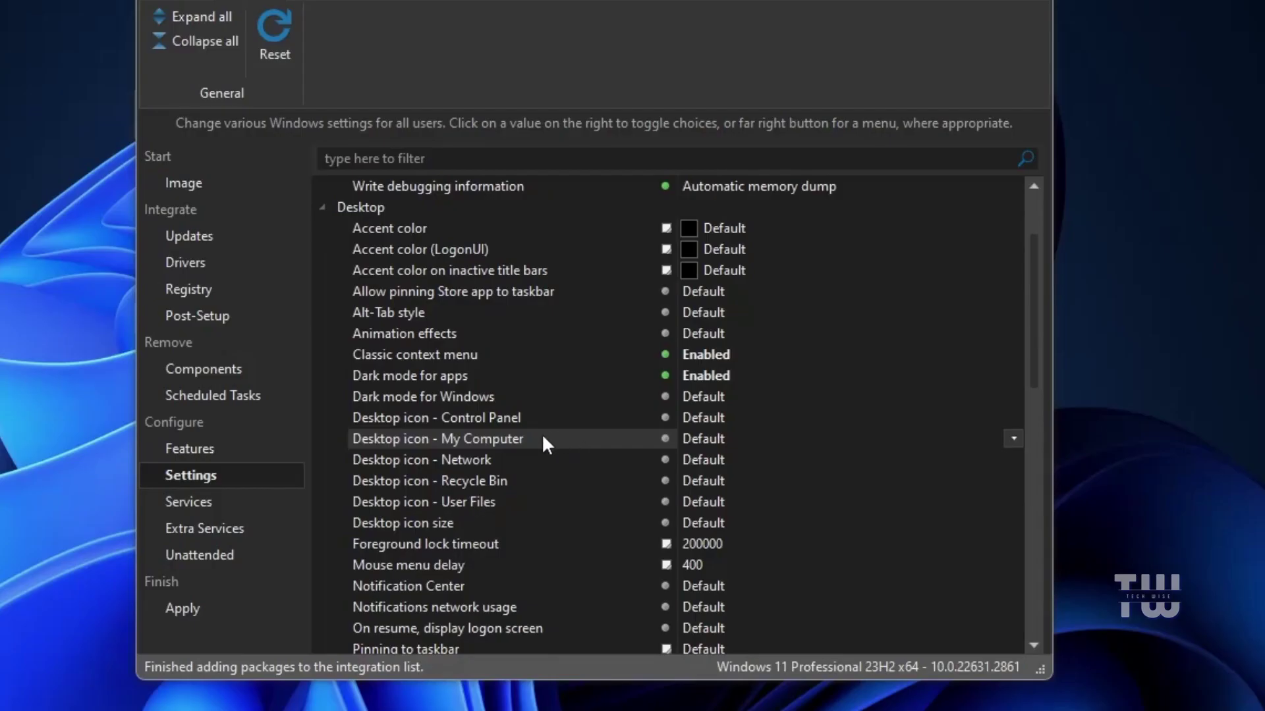
Review the remaining Desktop settings, then expand the Event Viewer channels group and examine its entries
scroll(541, 433, down, 8)
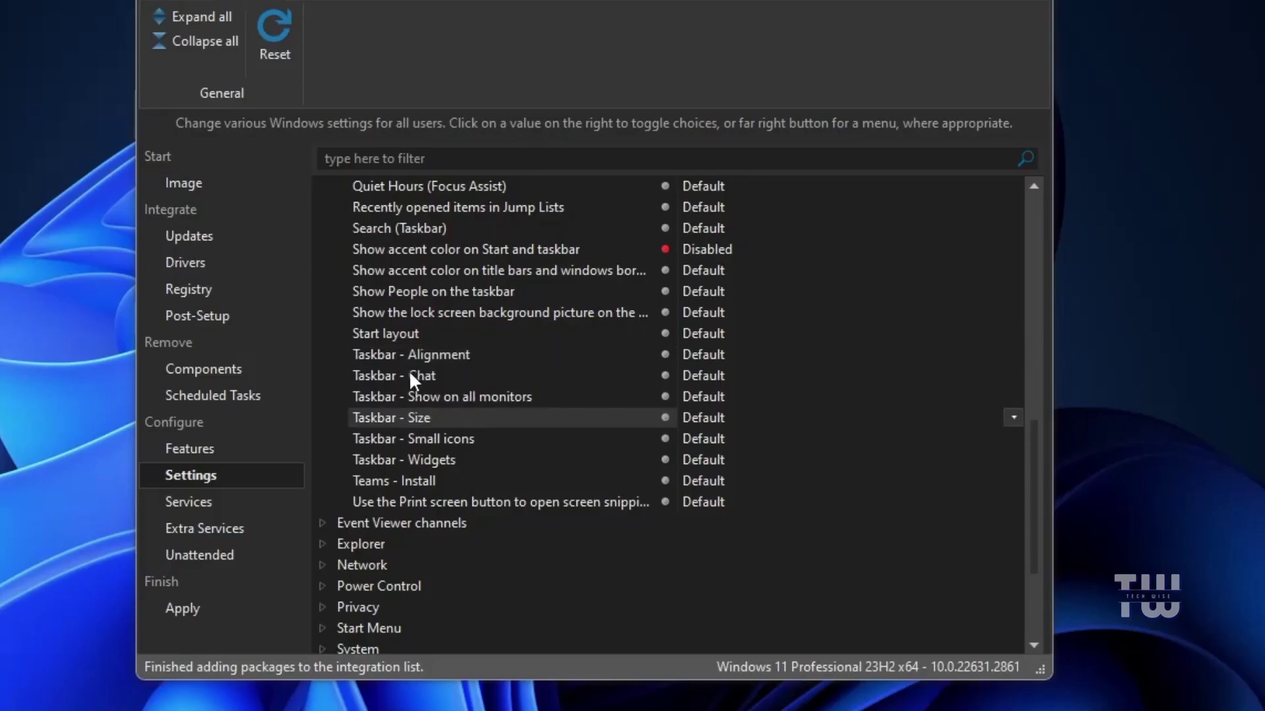
click(322, 523)
click(323, 523)
scroll(421, 452, down, 3)
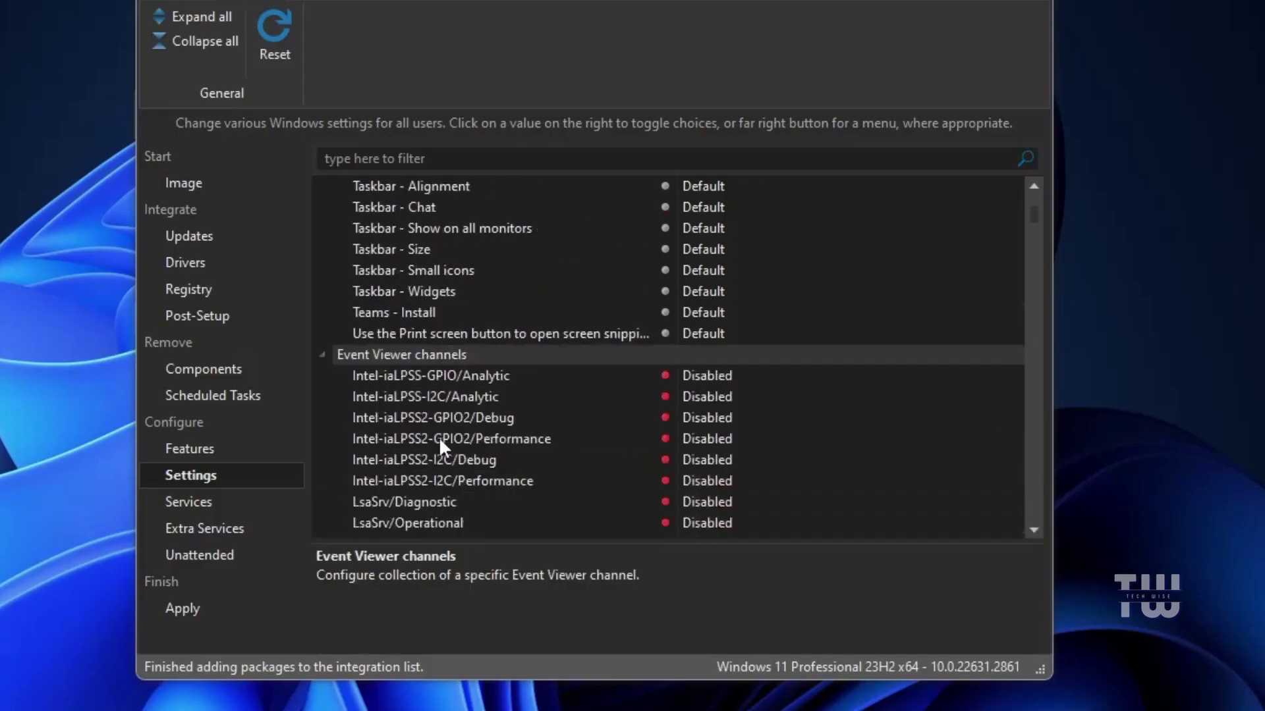
scroll(439, 443, down, 3)
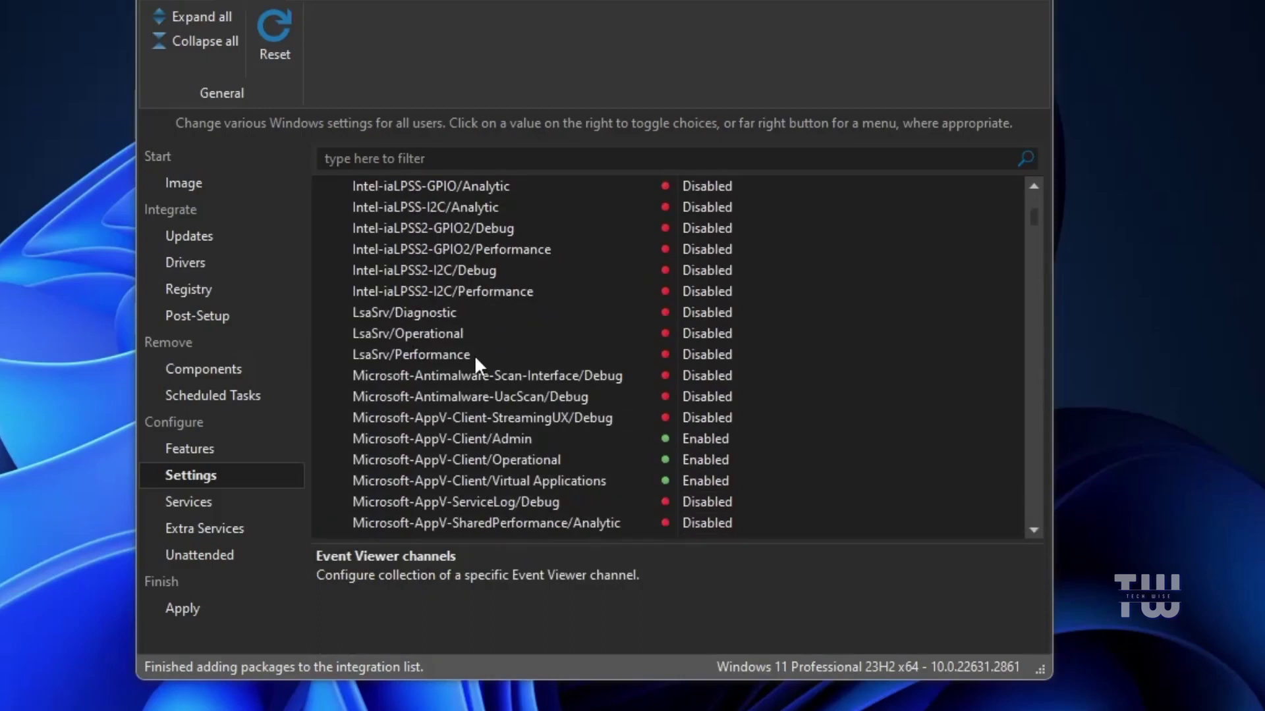
scroll(472, 333, down, 15)
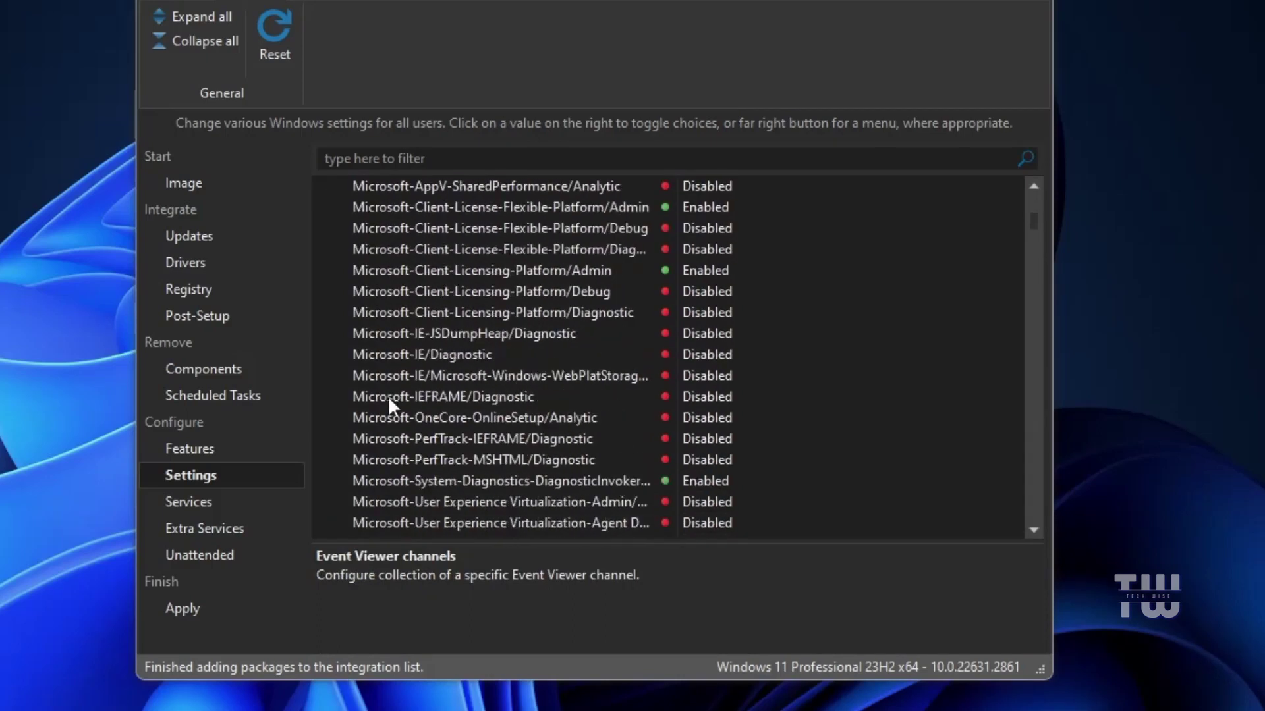
Expand the Explorer settings group and set Show clock to Enabled
click(322, 270)
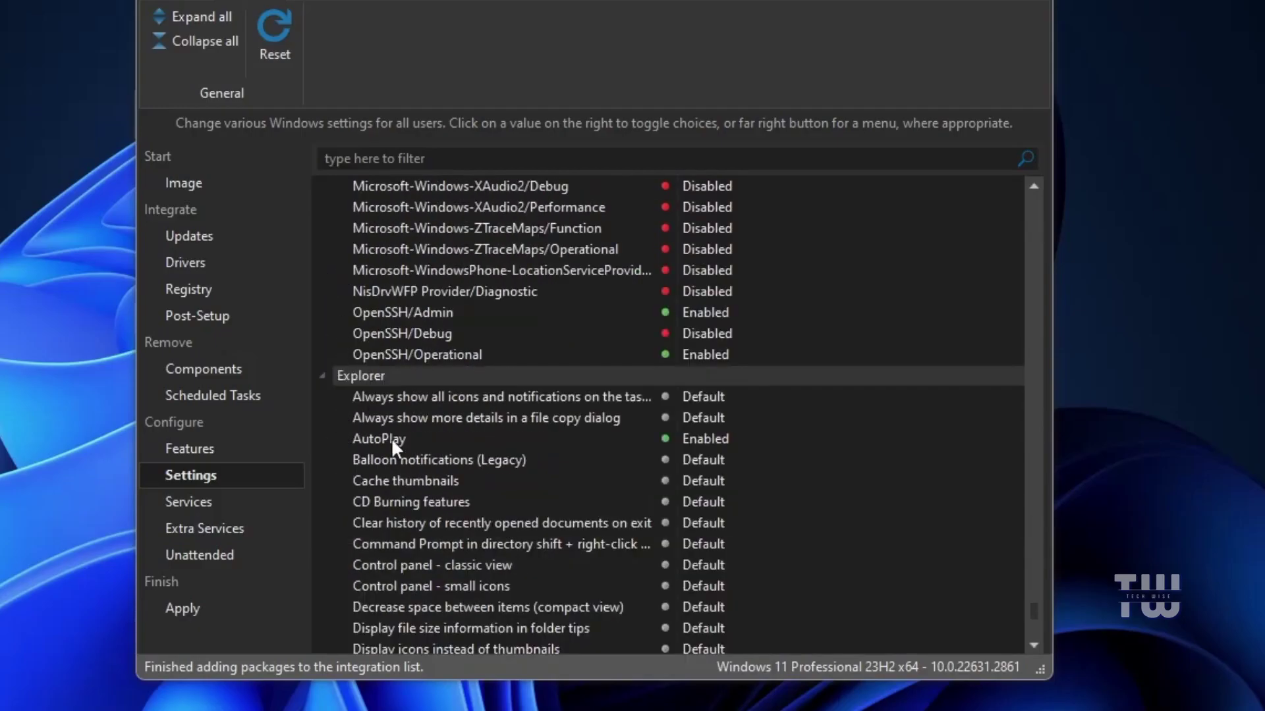
click(401, 403)
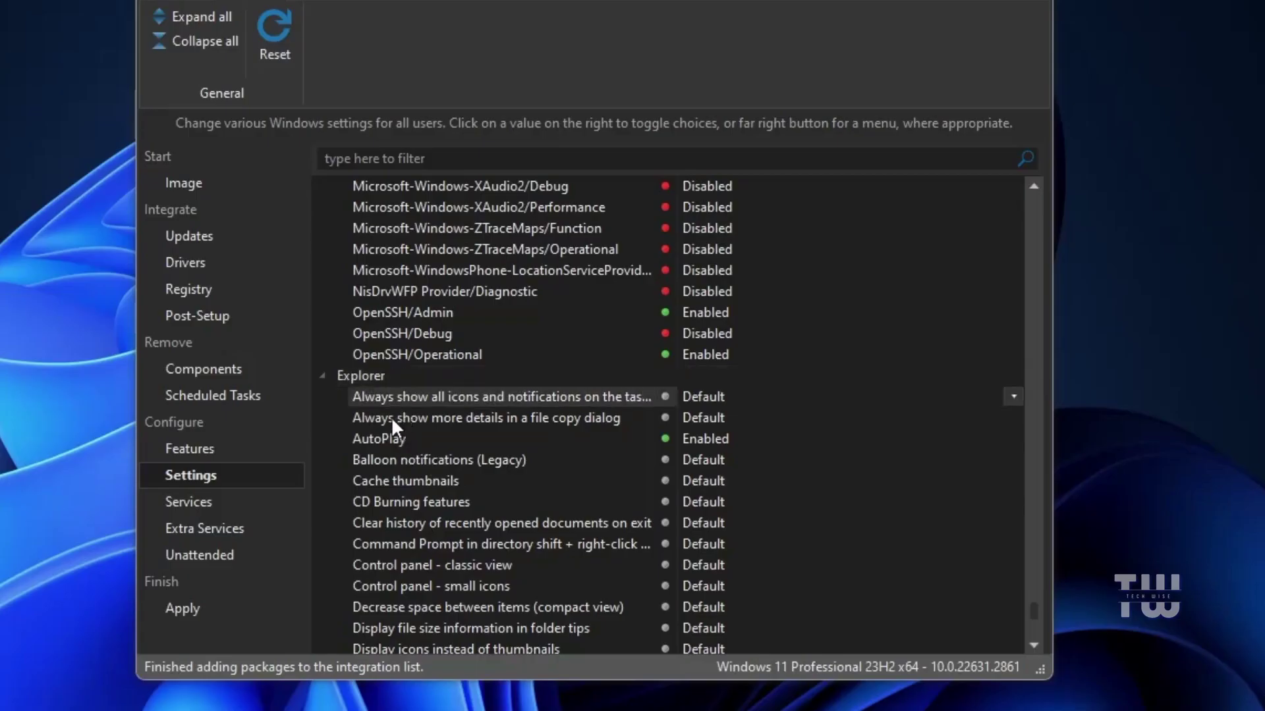
click(377, 439)
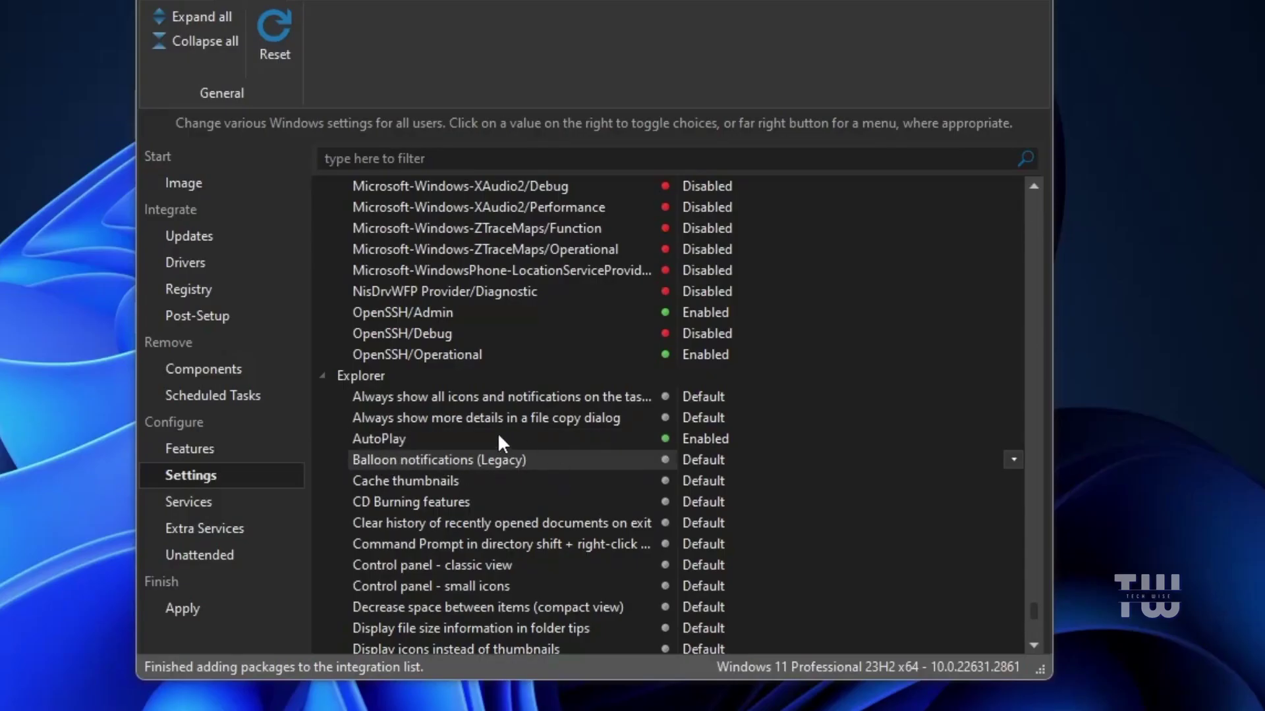
scroll(432, 487, down, 1)
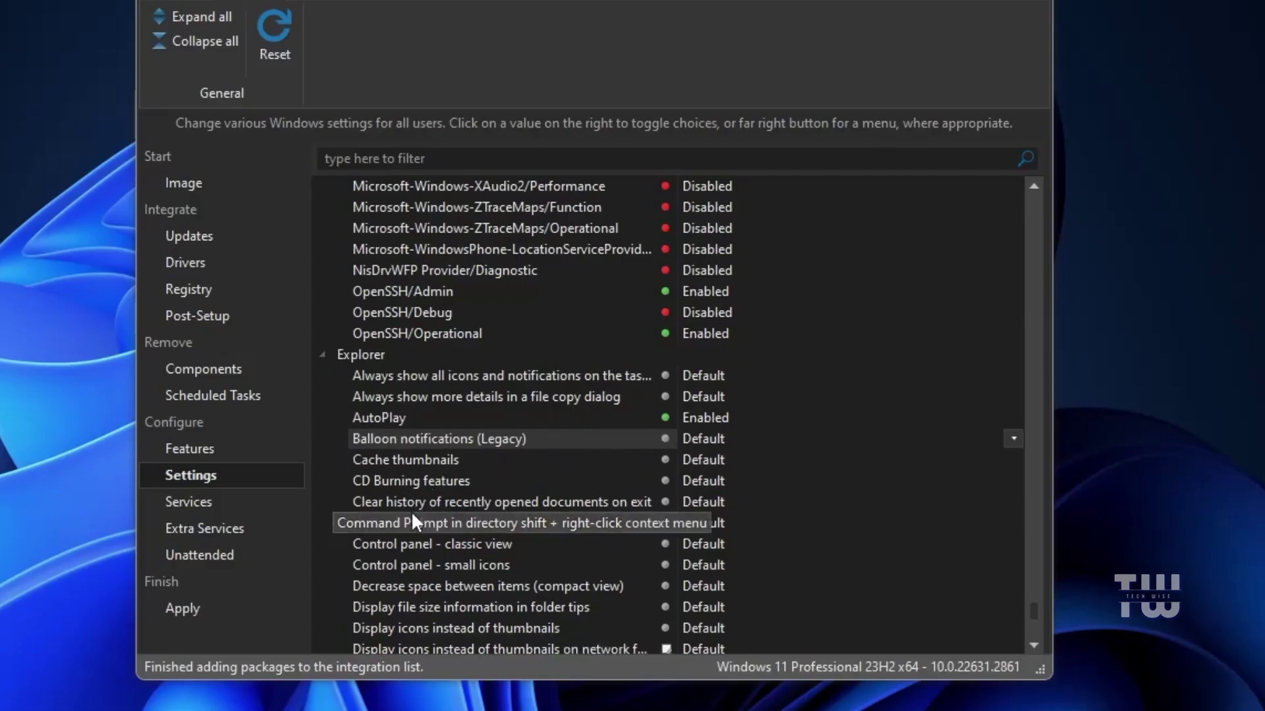
scroll(469, 527, down, 3)
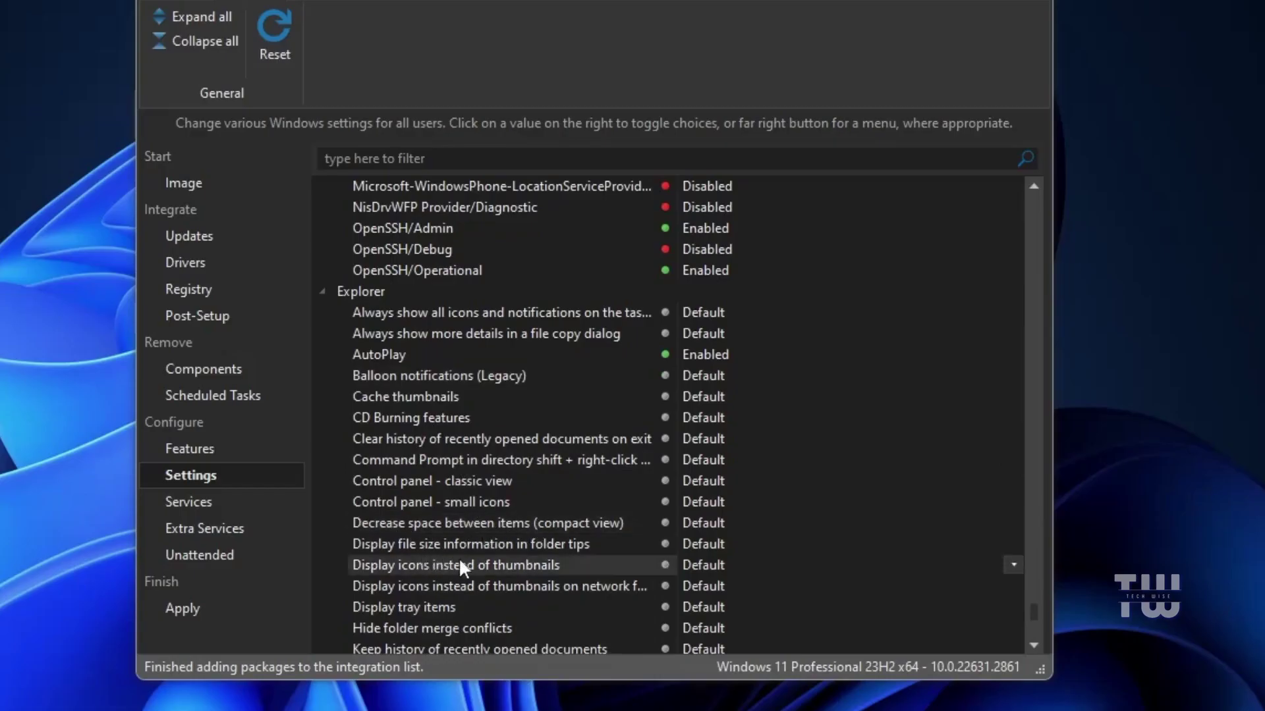
scroll(464, 559, down, 2)
scroll(455, 527, down, 6)
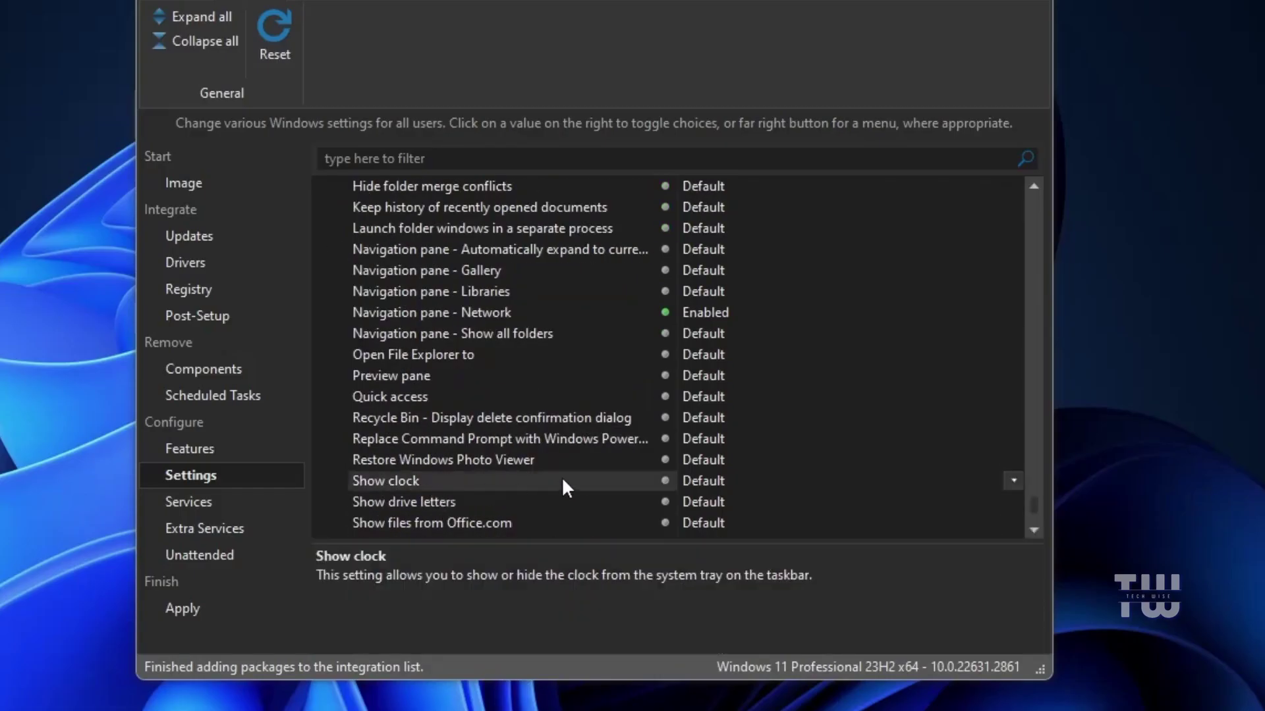
click(1013, 480)
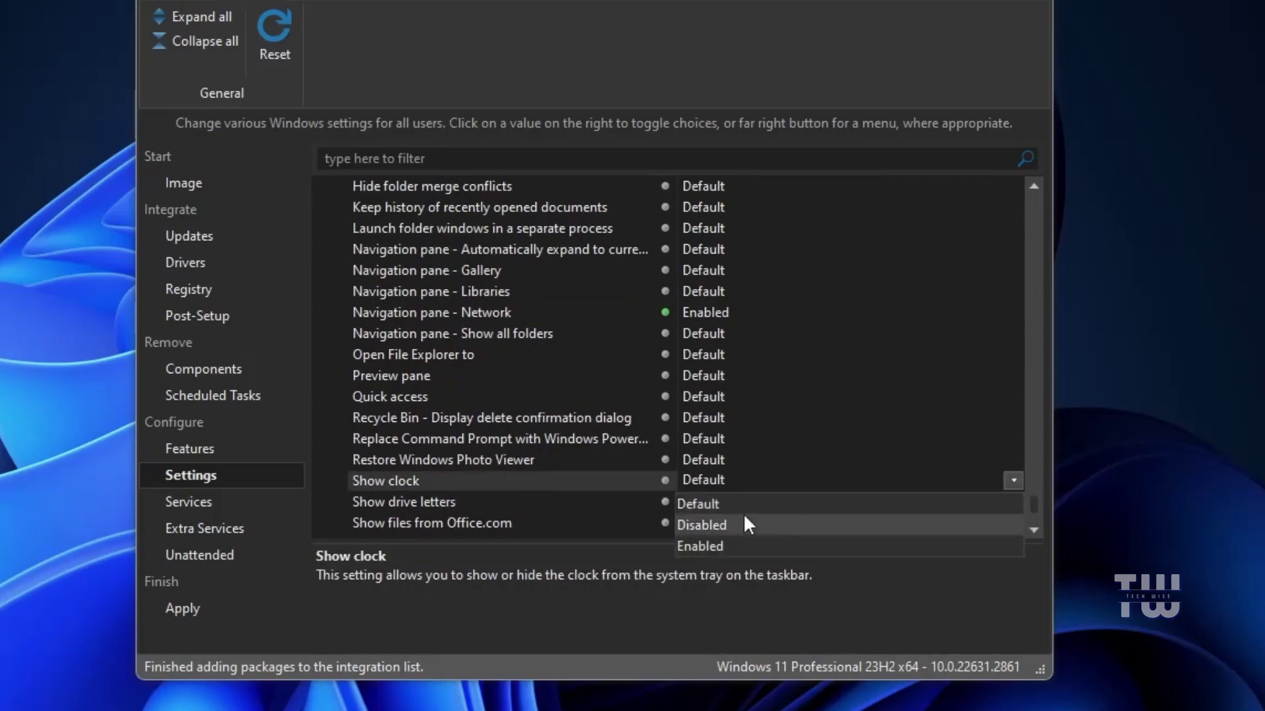
click(715, 547)
Expand the Network settings group and examine its options, including DNS multi-homed and DNS parallel name resolution
scroll(500, 445, down, 6)
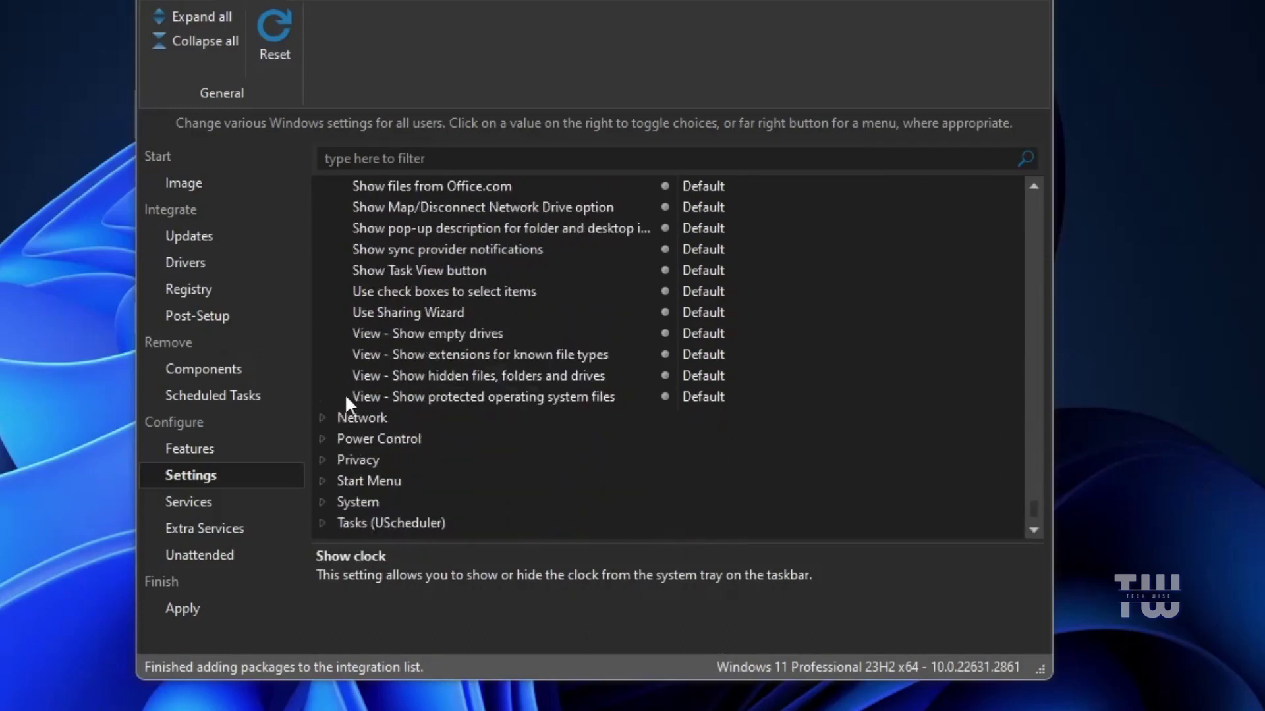
click(321, 375)
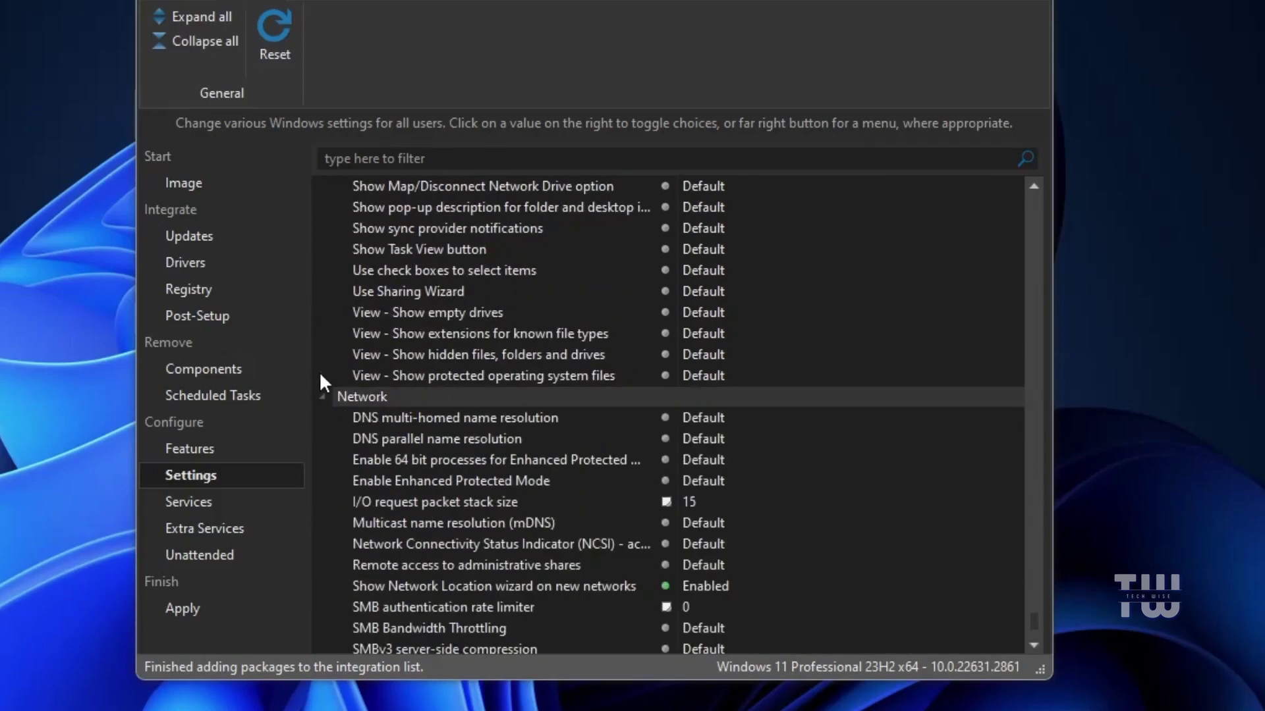
click(402, 418)
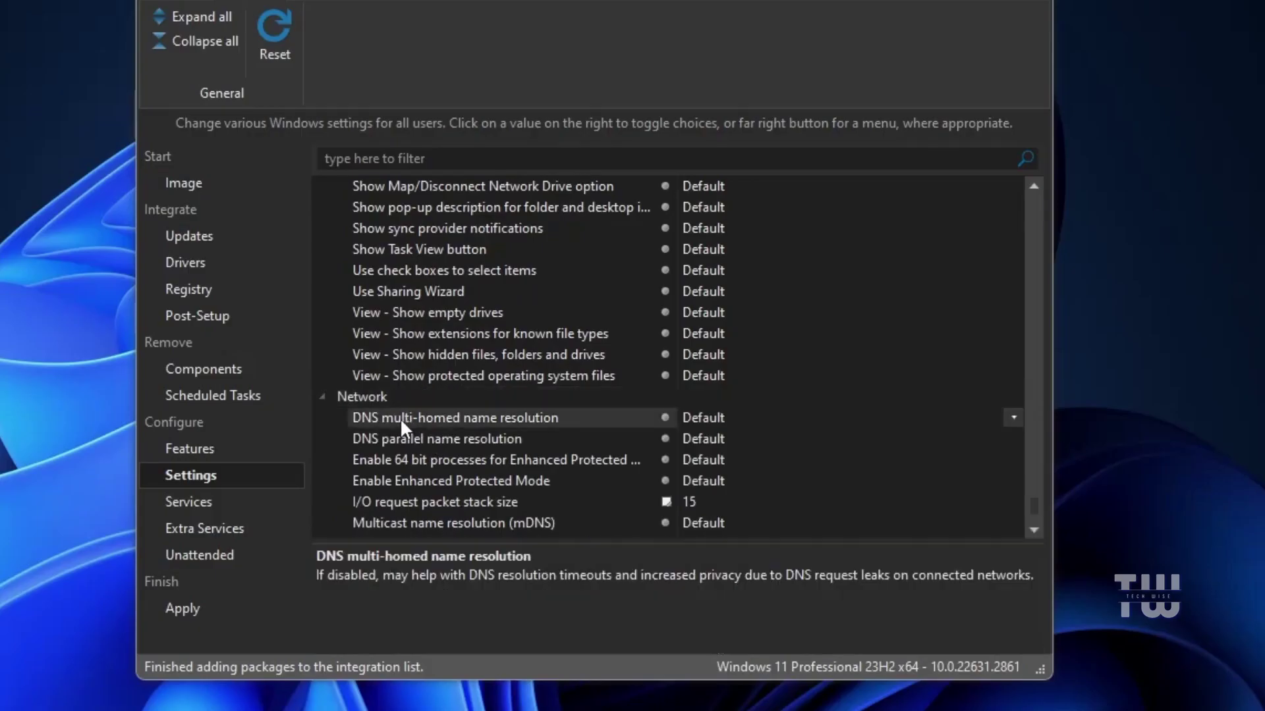
click(433, 440)
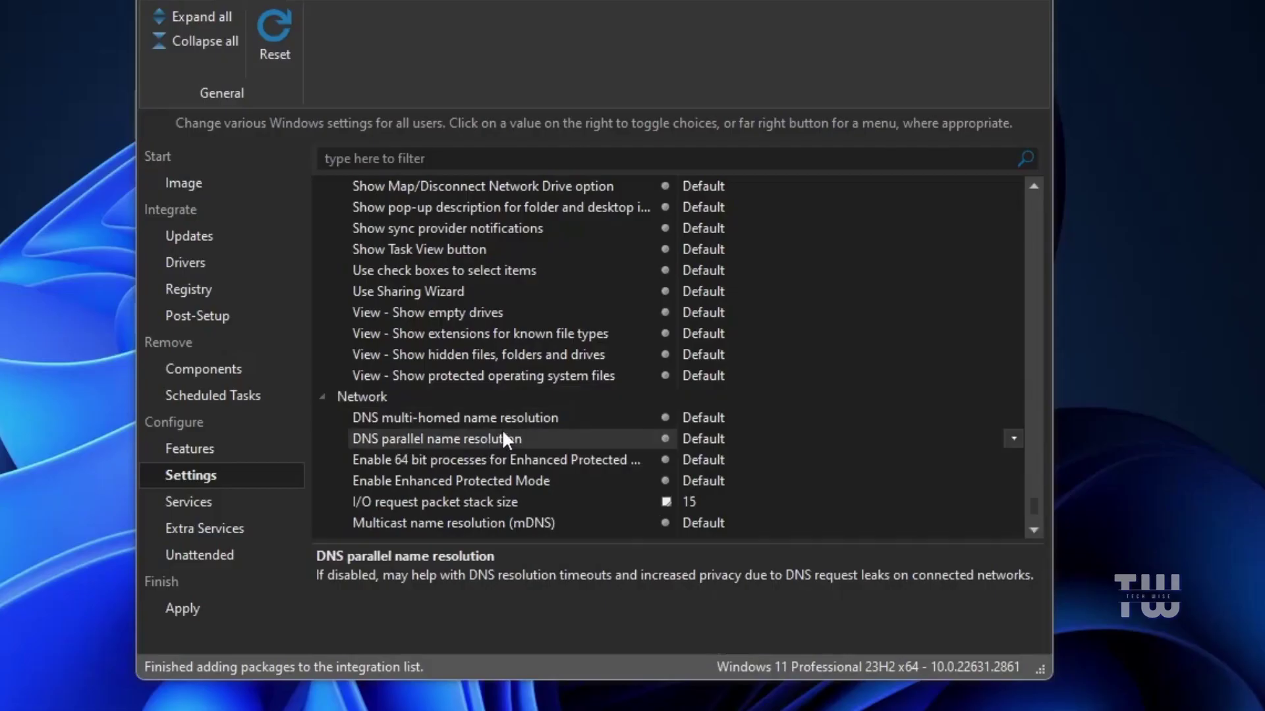
scroll(502, 429, down, 3)
scroll(426, 426, down, 2)
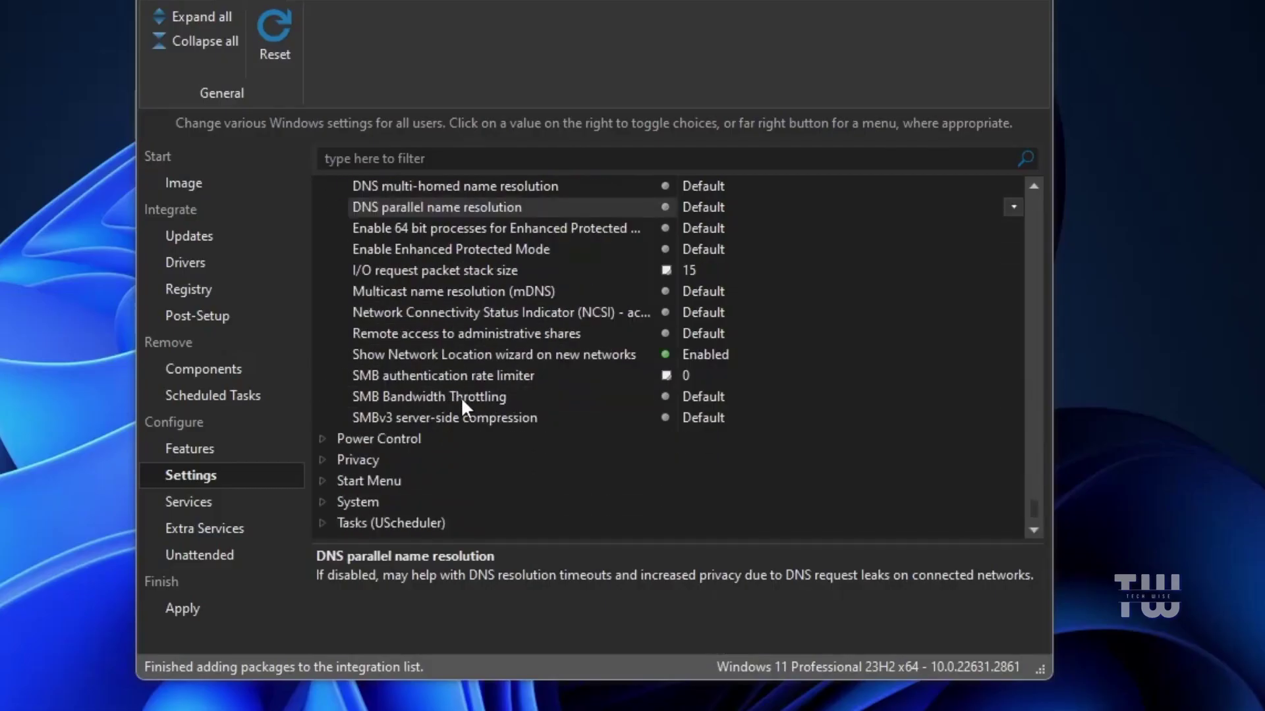
Expand the Power Control settings group and set Fast Startup to Disabled
click(322, 394)
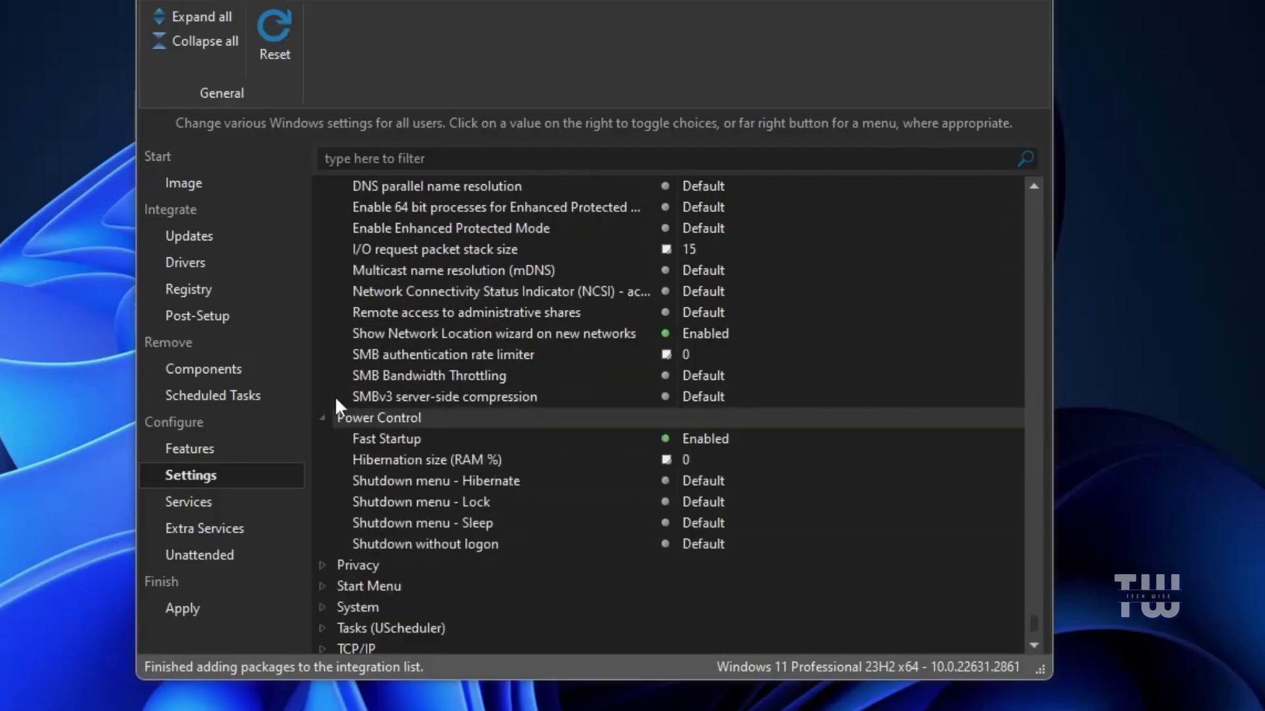
click(404, 440)
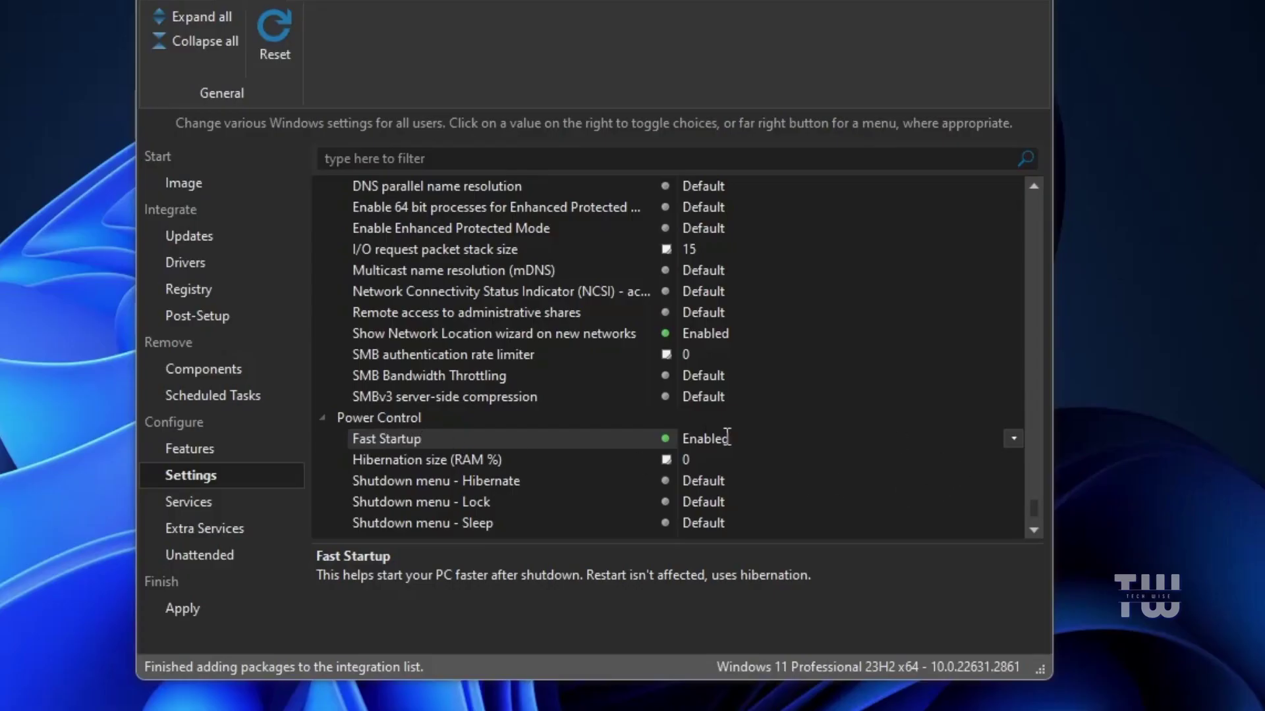
click(1013, 438)
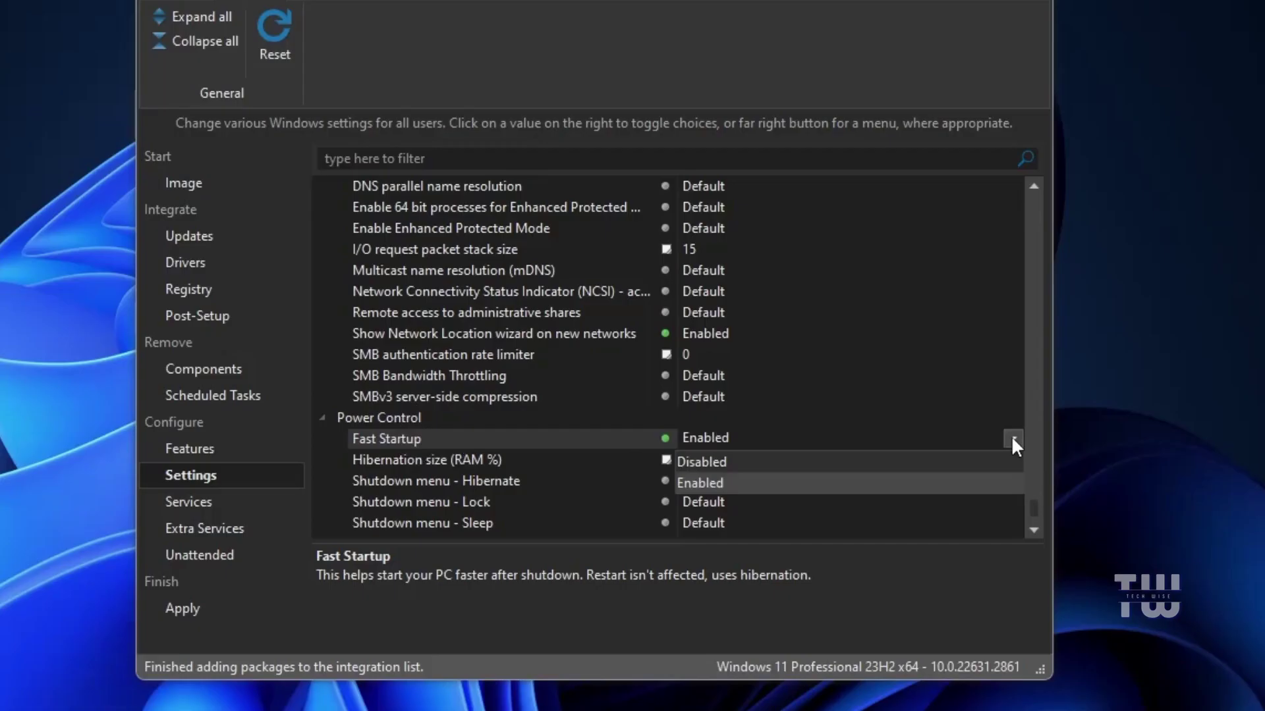
click(702, 462)
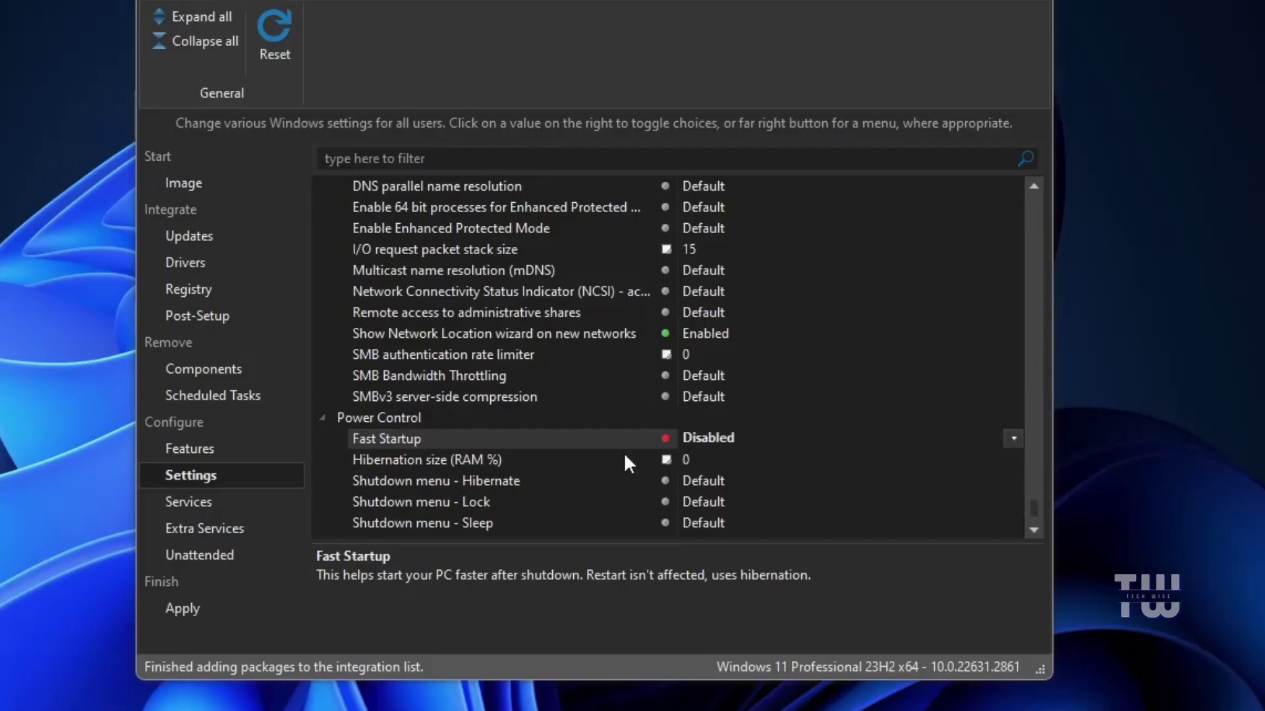
scroll(620, 454, down, 1)
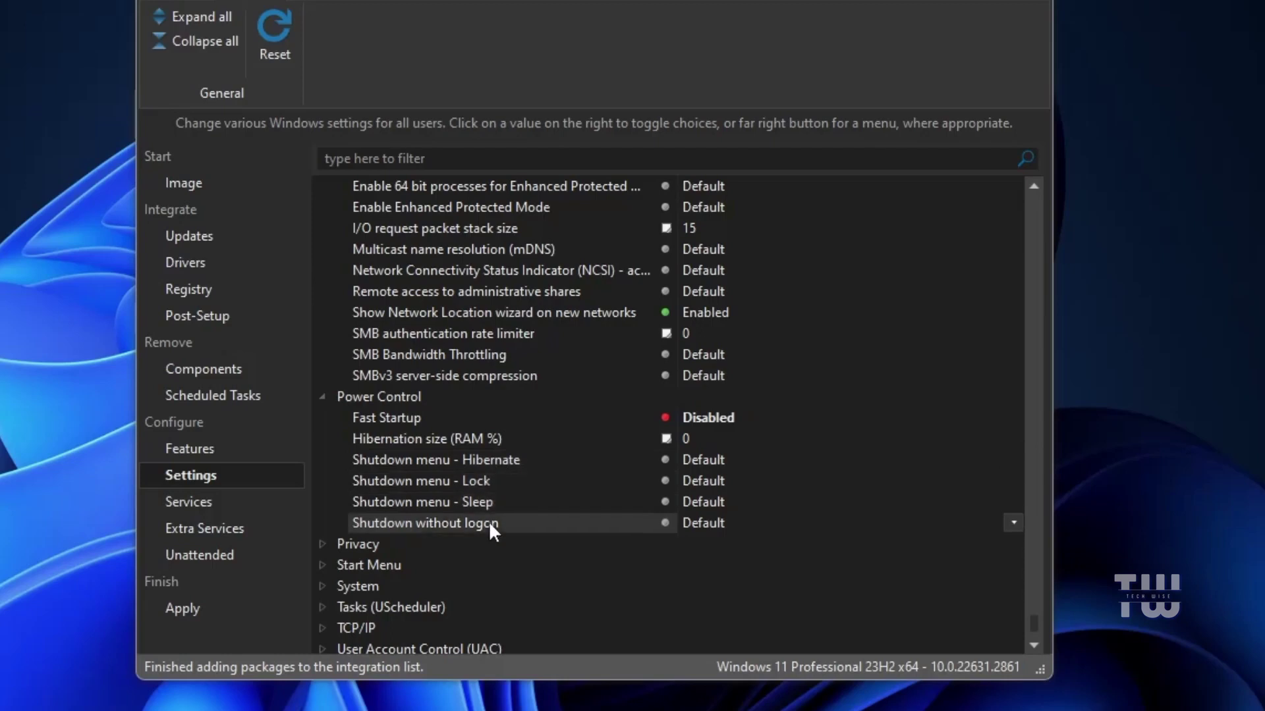
Expand the Start Menu, Tasks (UScheduler) and Windows Defender settings groups
scroll(454, 484, down, 2)
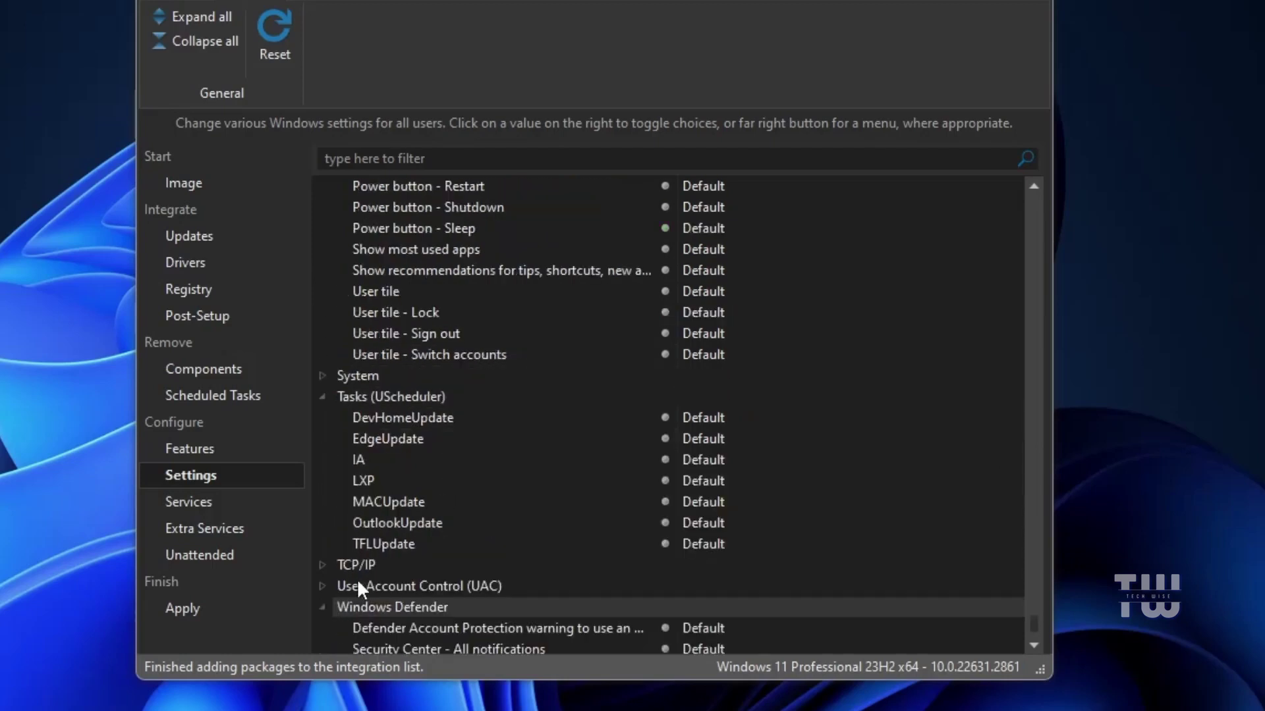
scroll(395, 527, down, 5)
scroll(421, 510, down, 1)
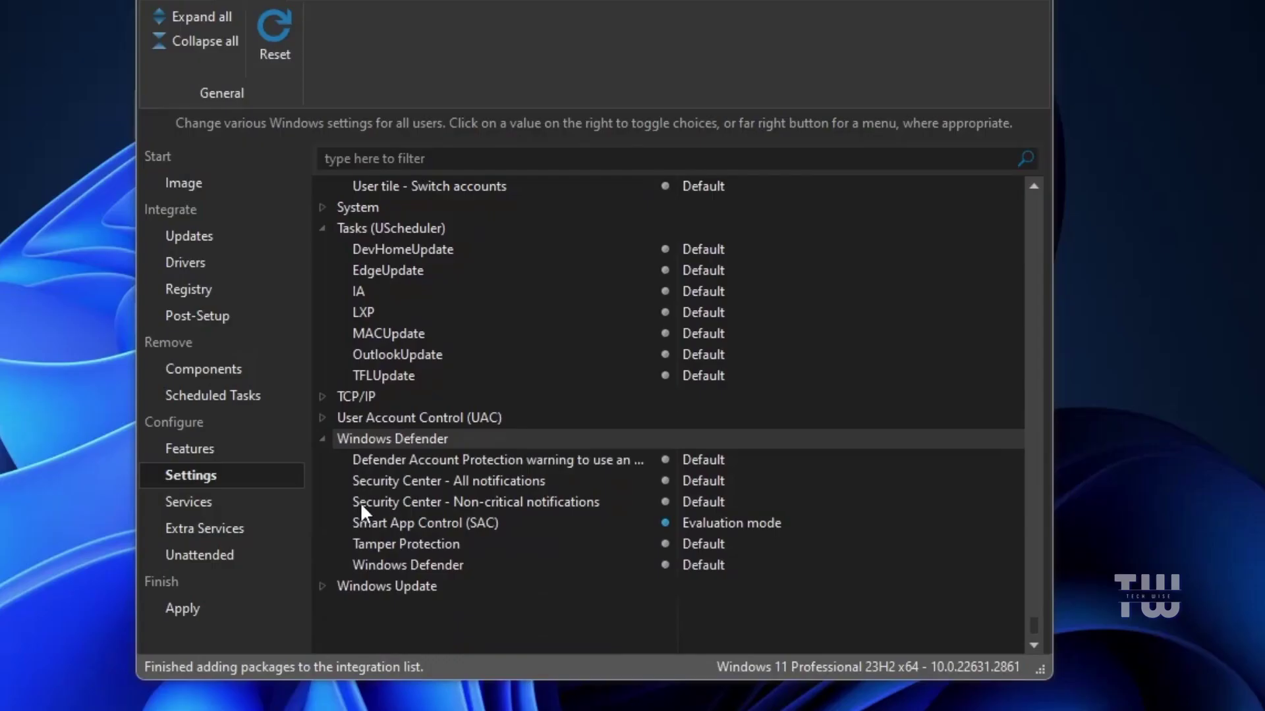
Review the Windows Defender and Smart App Control (SAC) settings and set Tamper Protection to Disabled
click(428, 564)
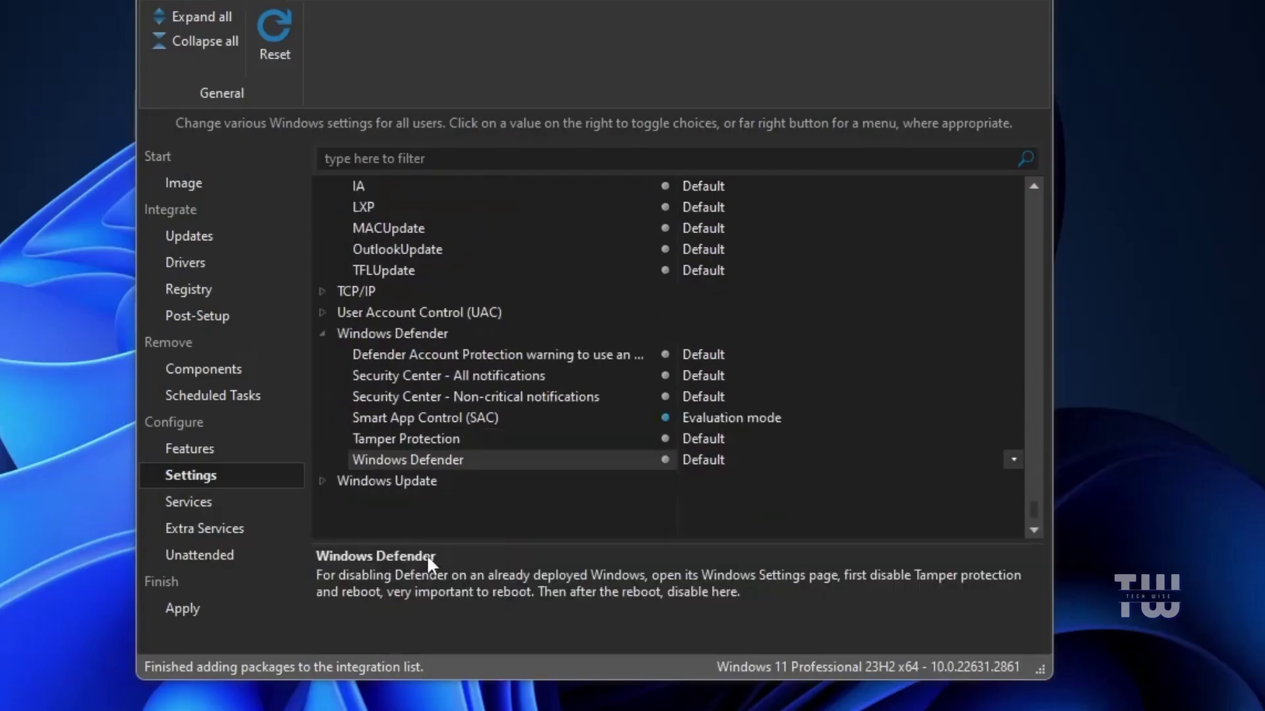
click(424, 440)
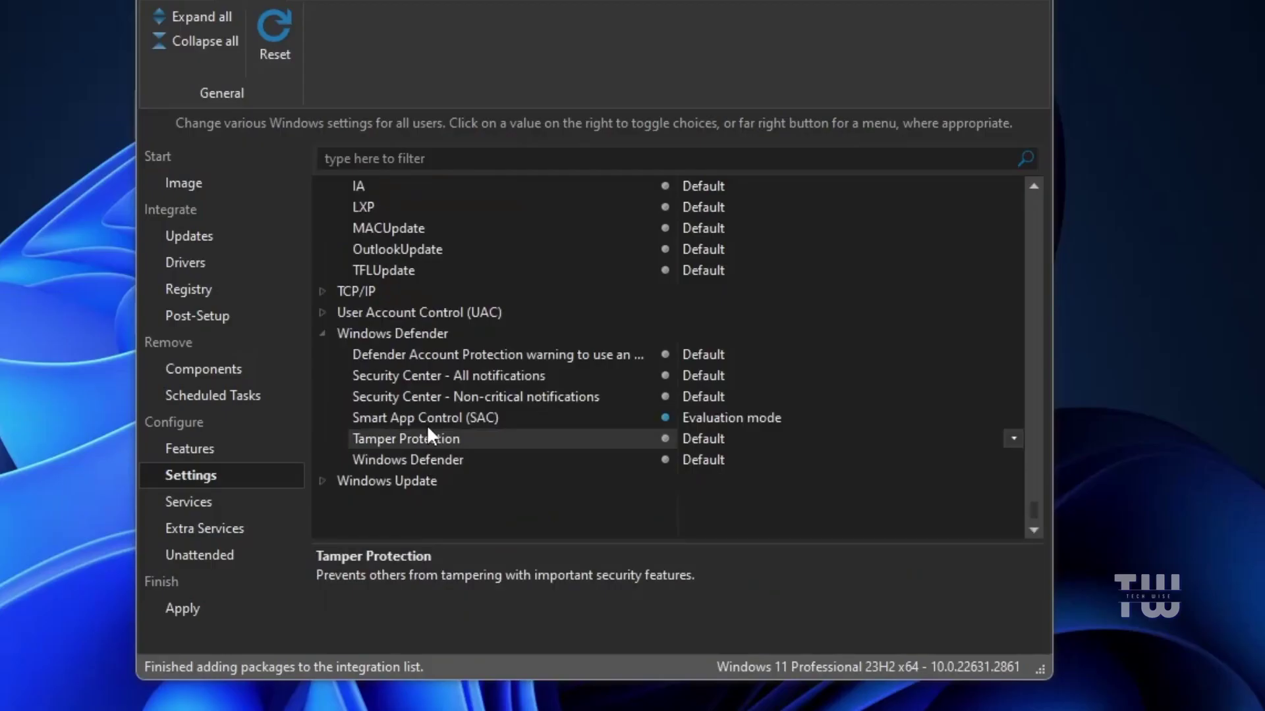
click(421, 421)
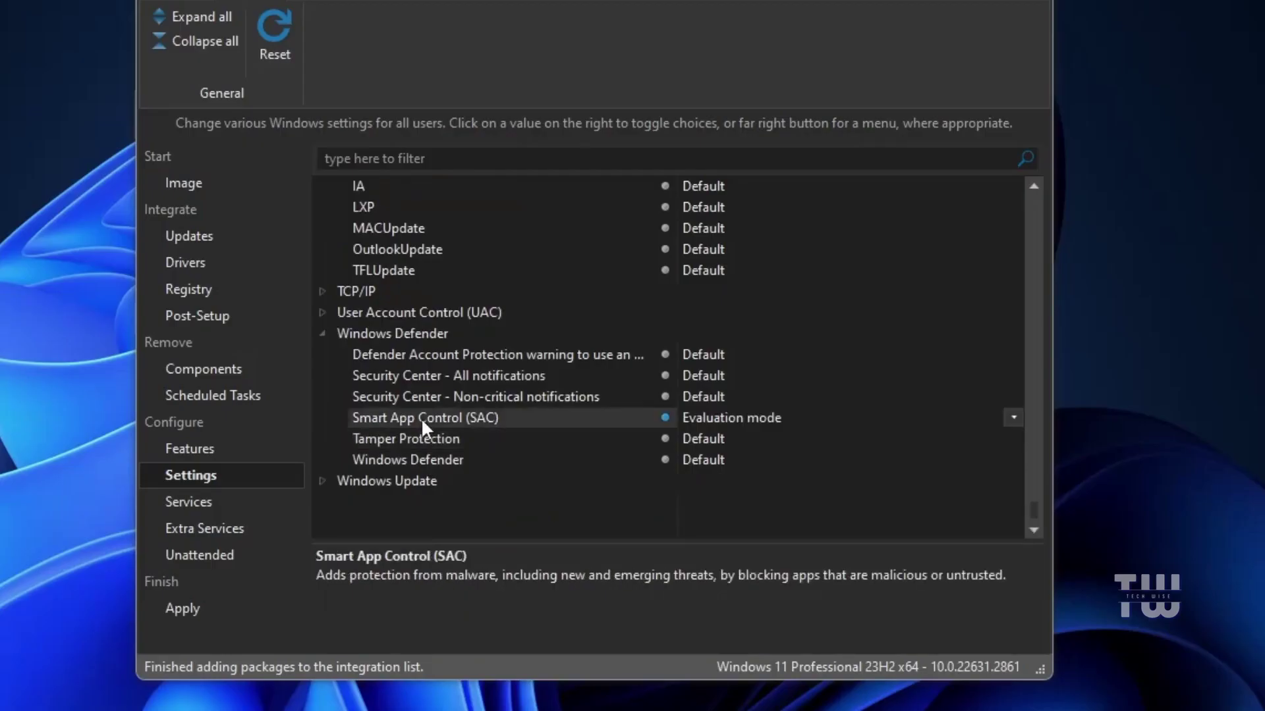
click(453, 438)
click(1012, 438)
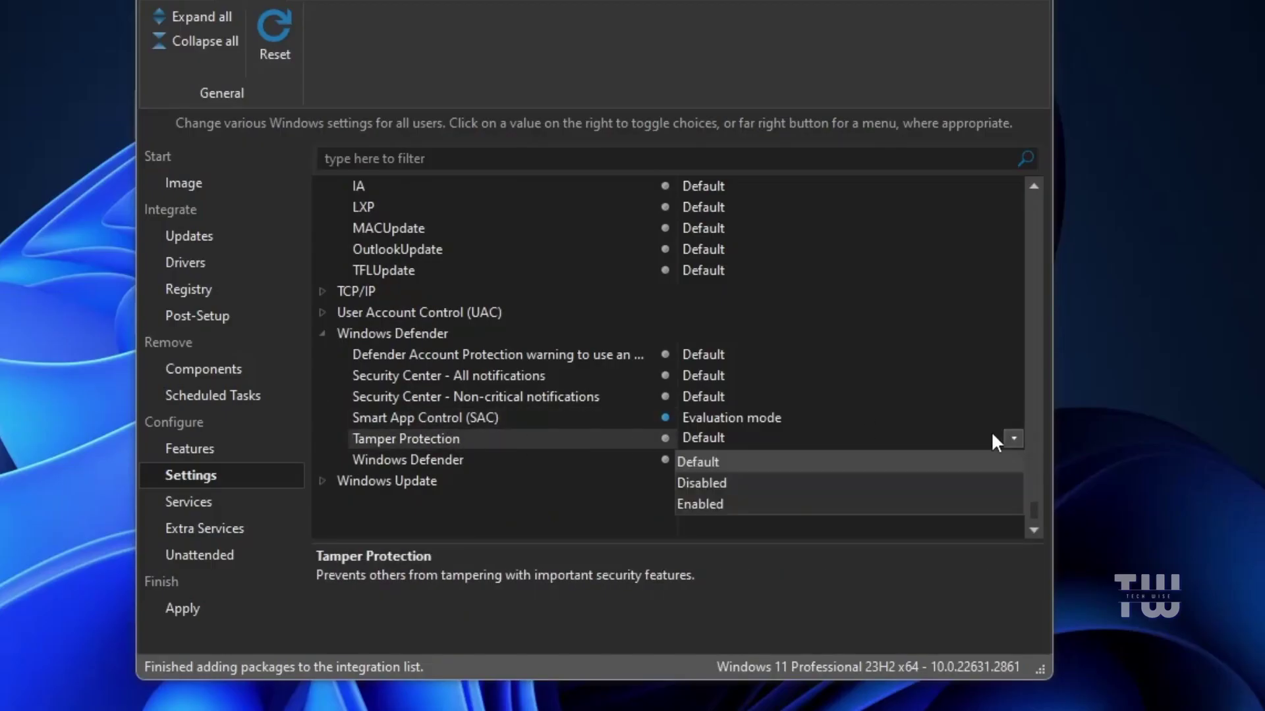
click(697, 482)
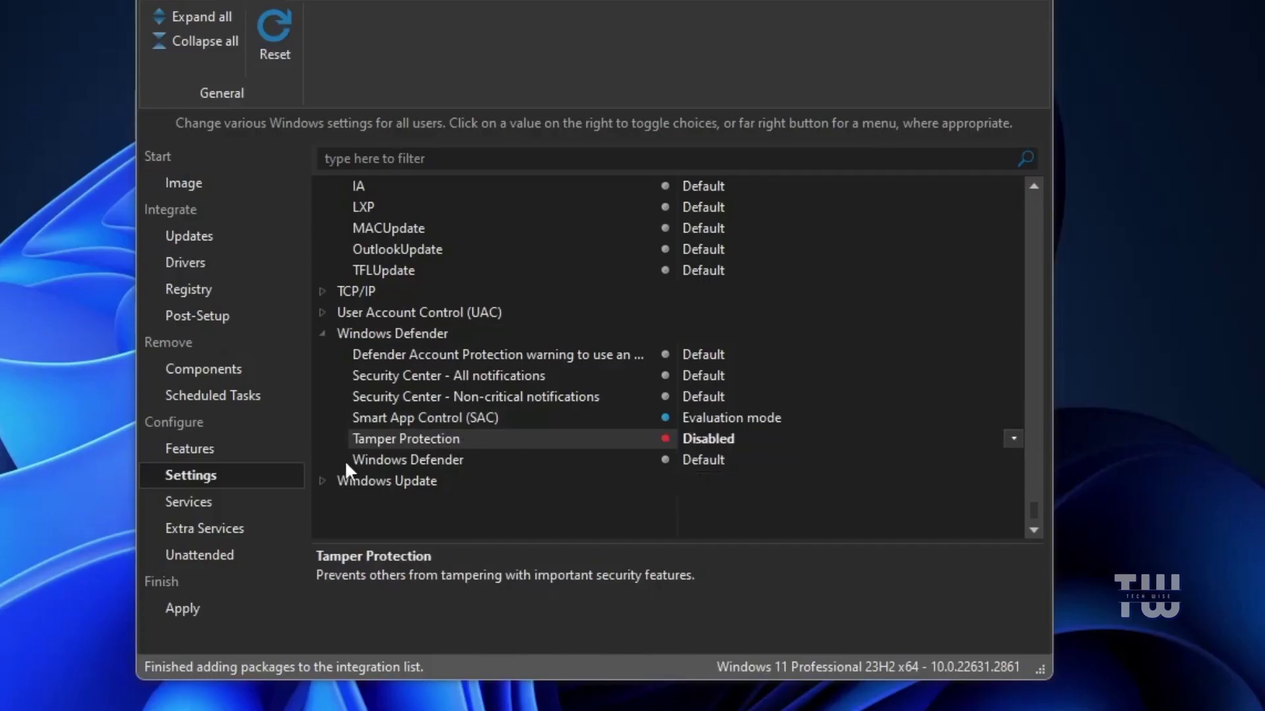
Expand the Windows Update settings group and set Get the latest updates as soon as they're available to Disabled
click(316, 483)
scroll(434, 471, down, 3)
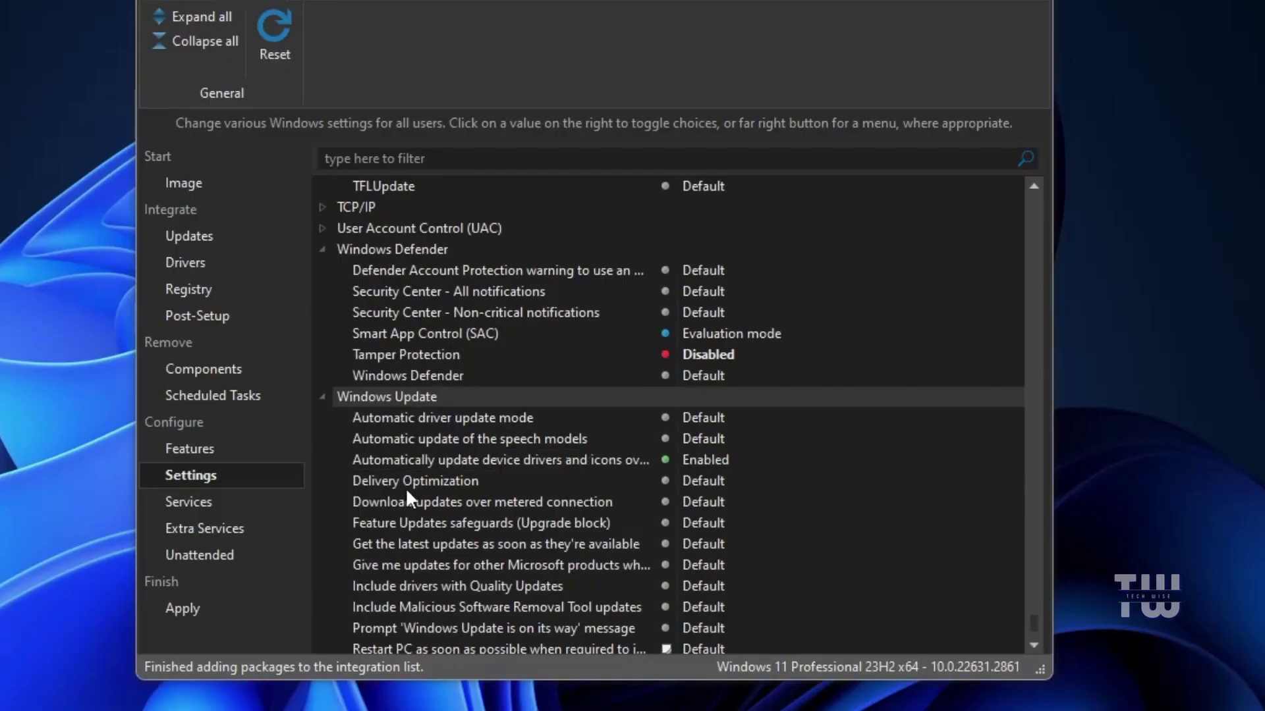
scroll(449, 477, down, 3)
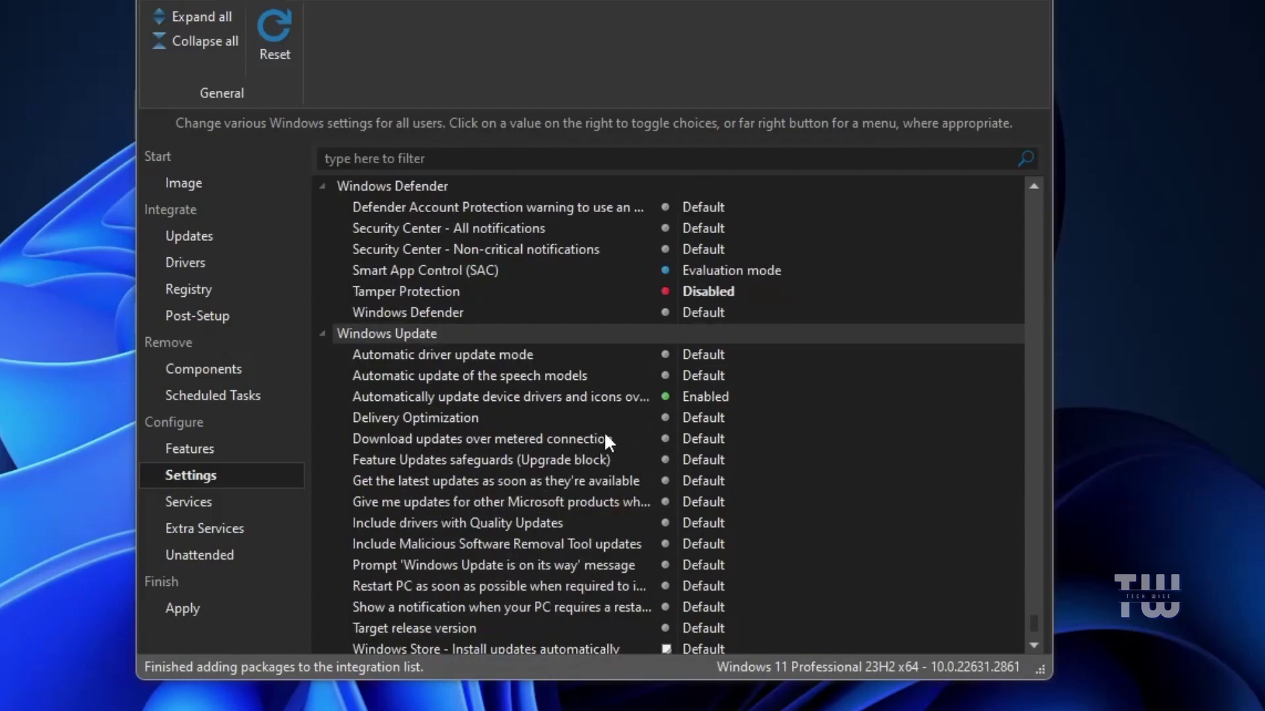
click(391, 480)
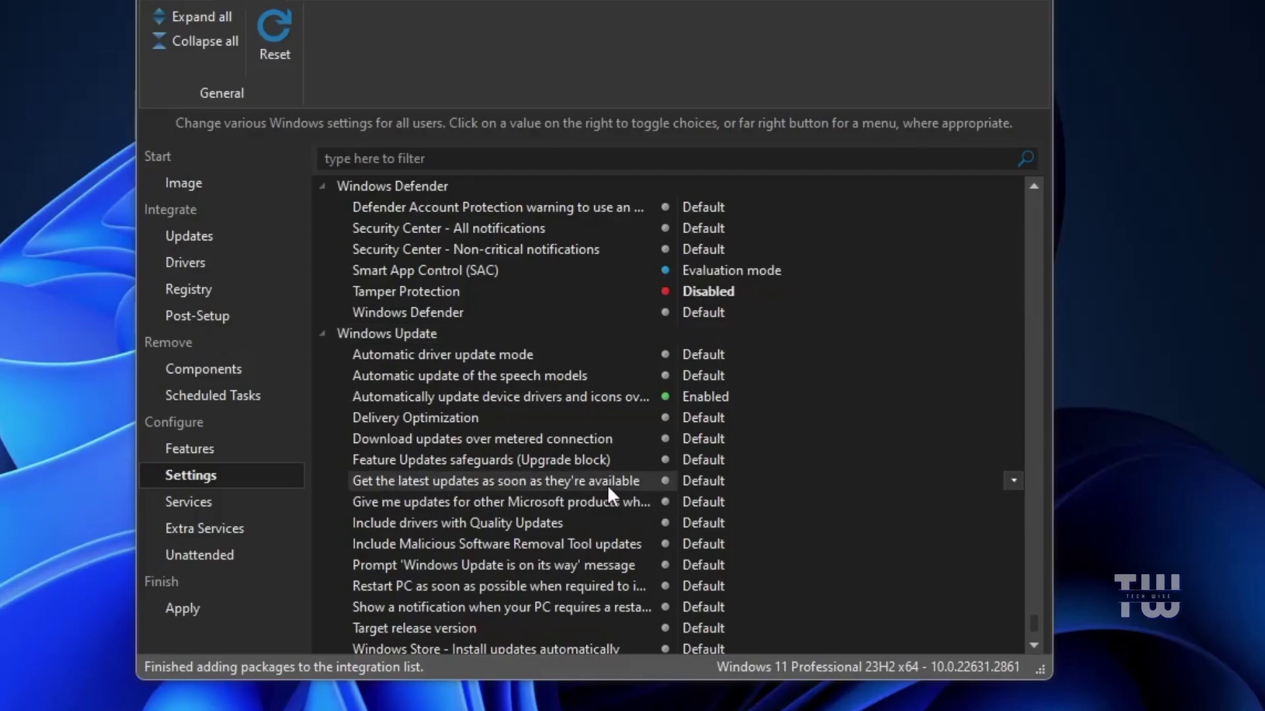
click(1012, 481)
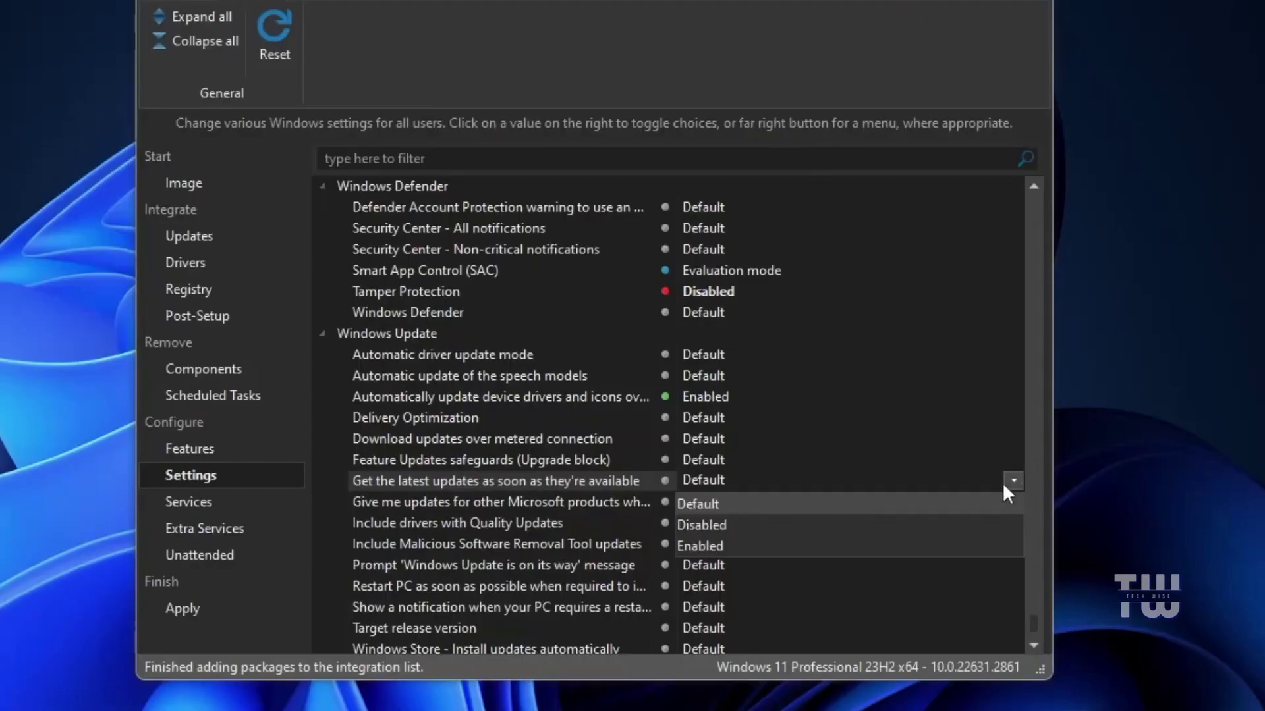
click(723, 522)
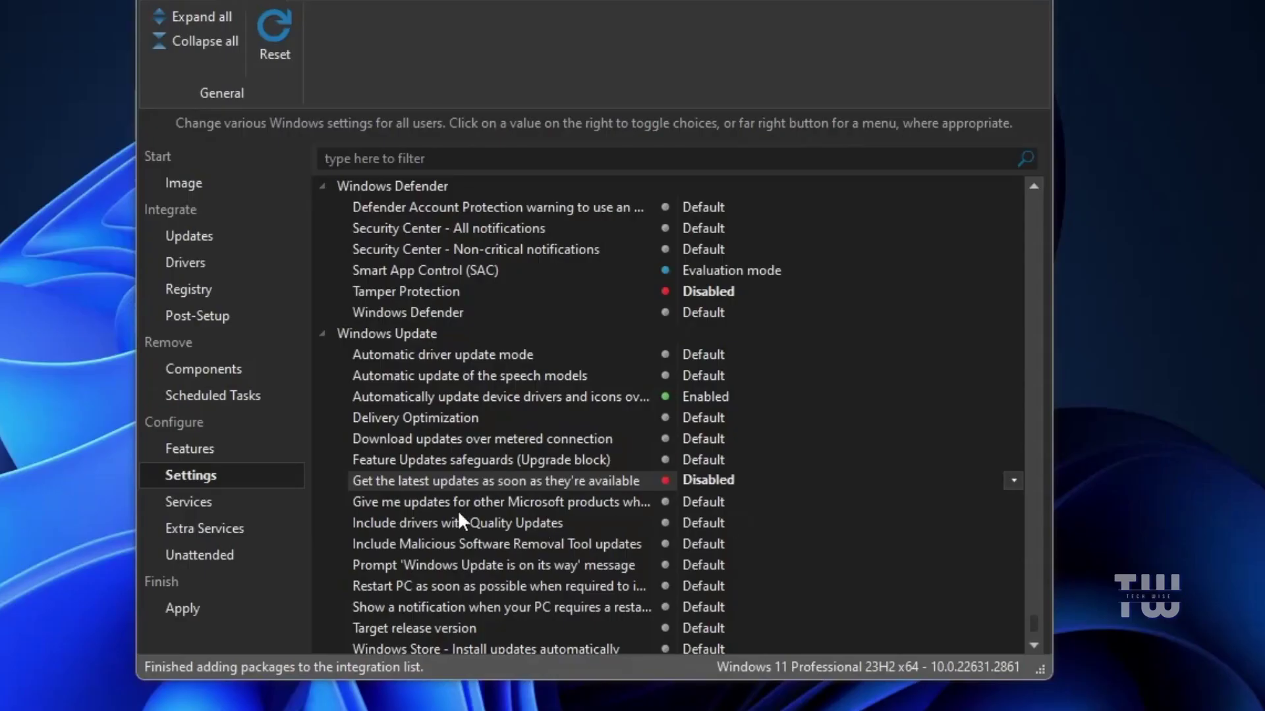
Review the remaining Windows Update settings and expand their Tasks (UScheduler) group to check the update tasks
scroll(455, 503, down, 1)
scroll(456, 503, down, 1)
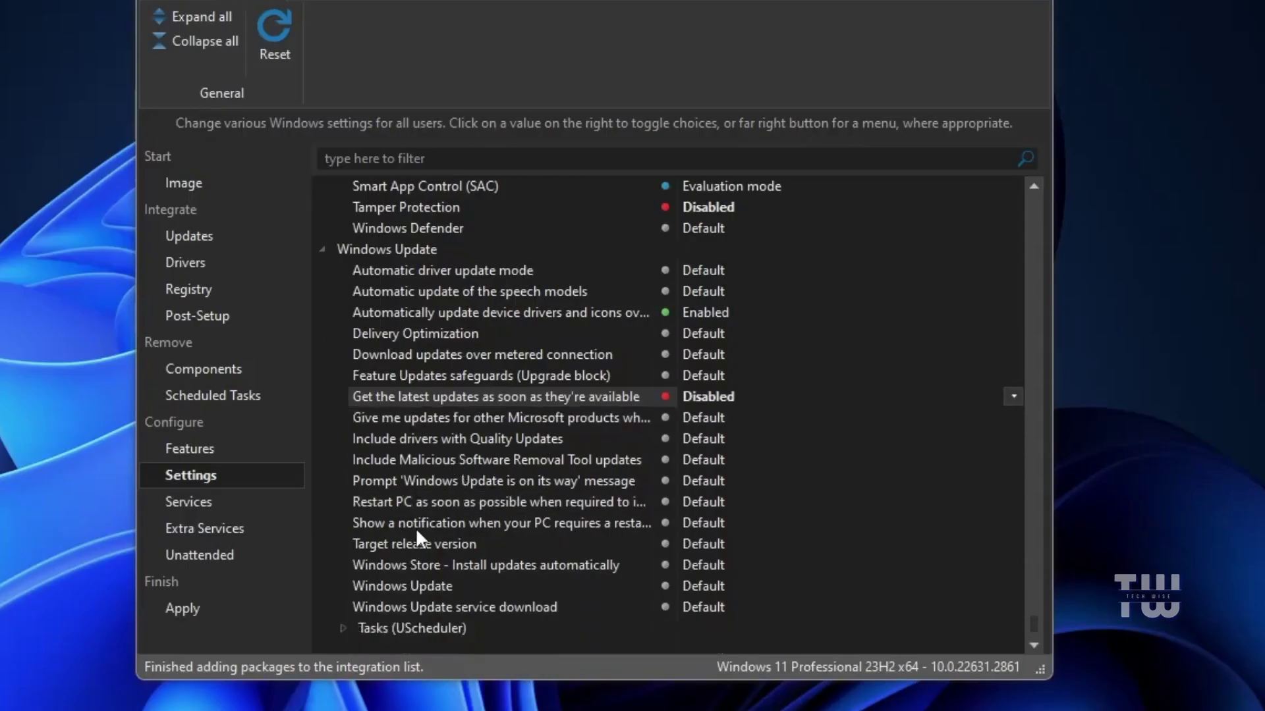
scroll(475, 544, down, 1)
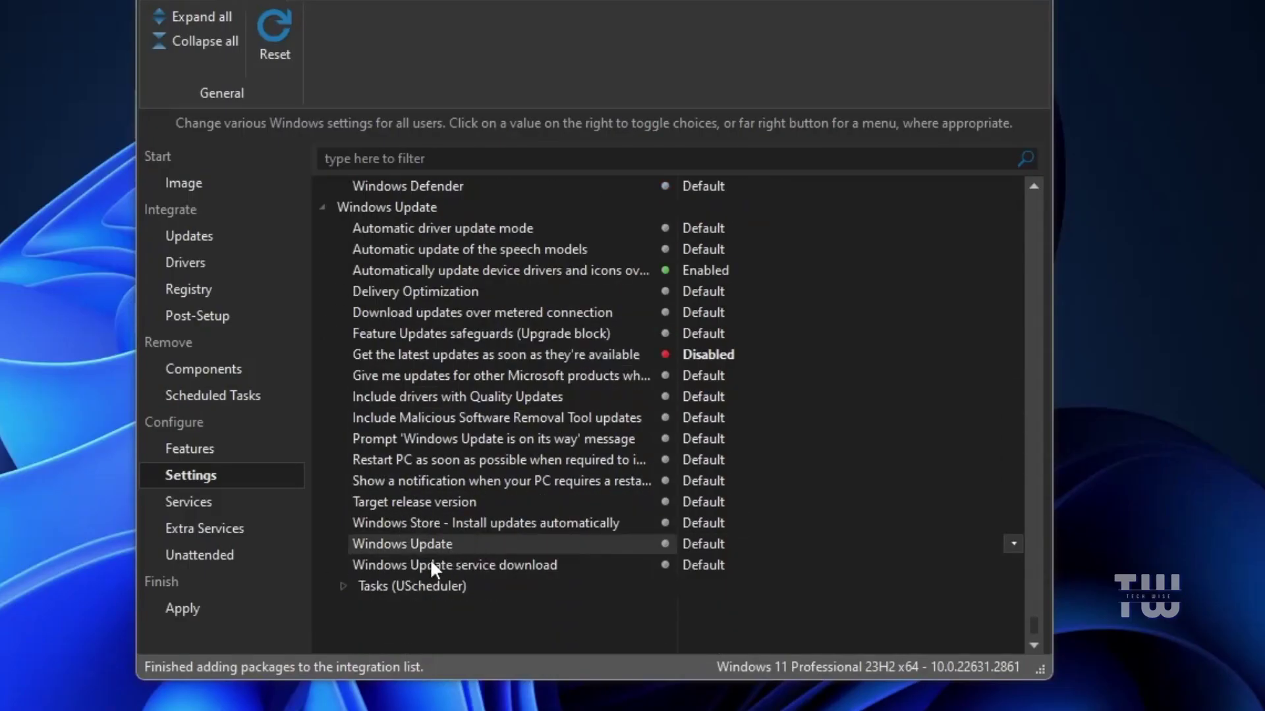
click(346, 587)
scroll(465, 534, down, 3)
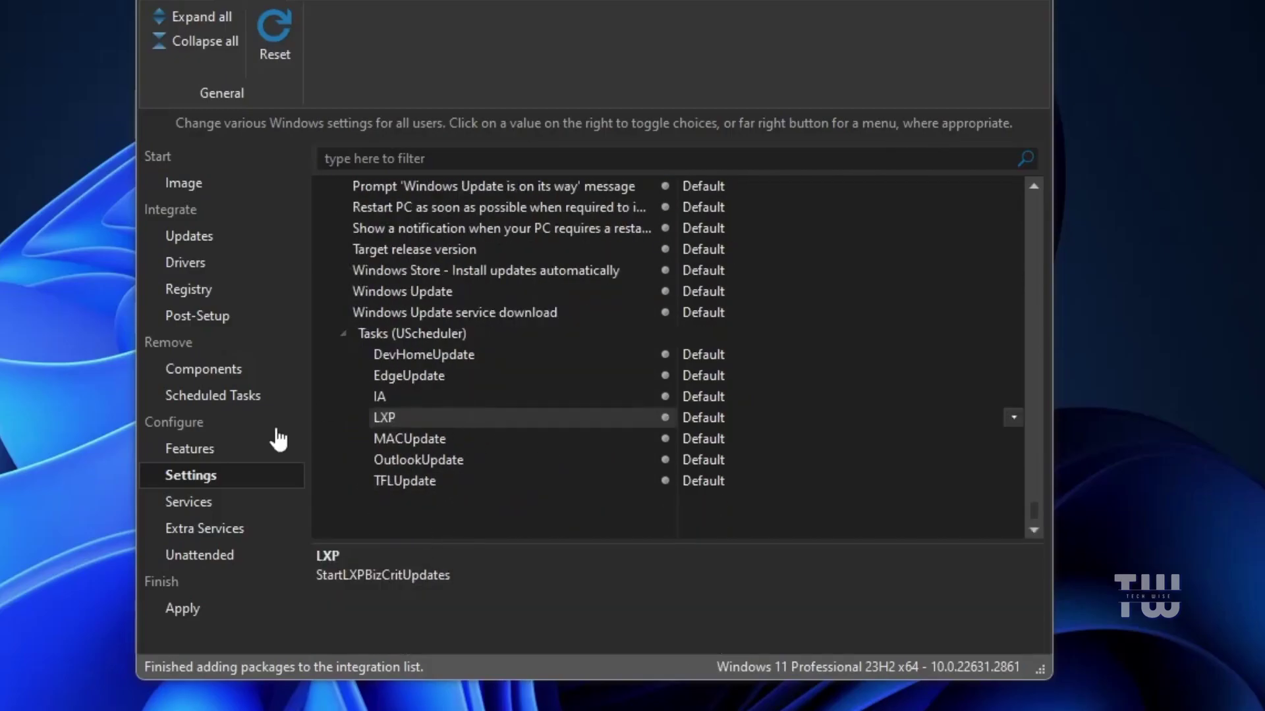
Look through the Services, Extra Services and Unattended configuration pages without changing any entries
click(192, 504)
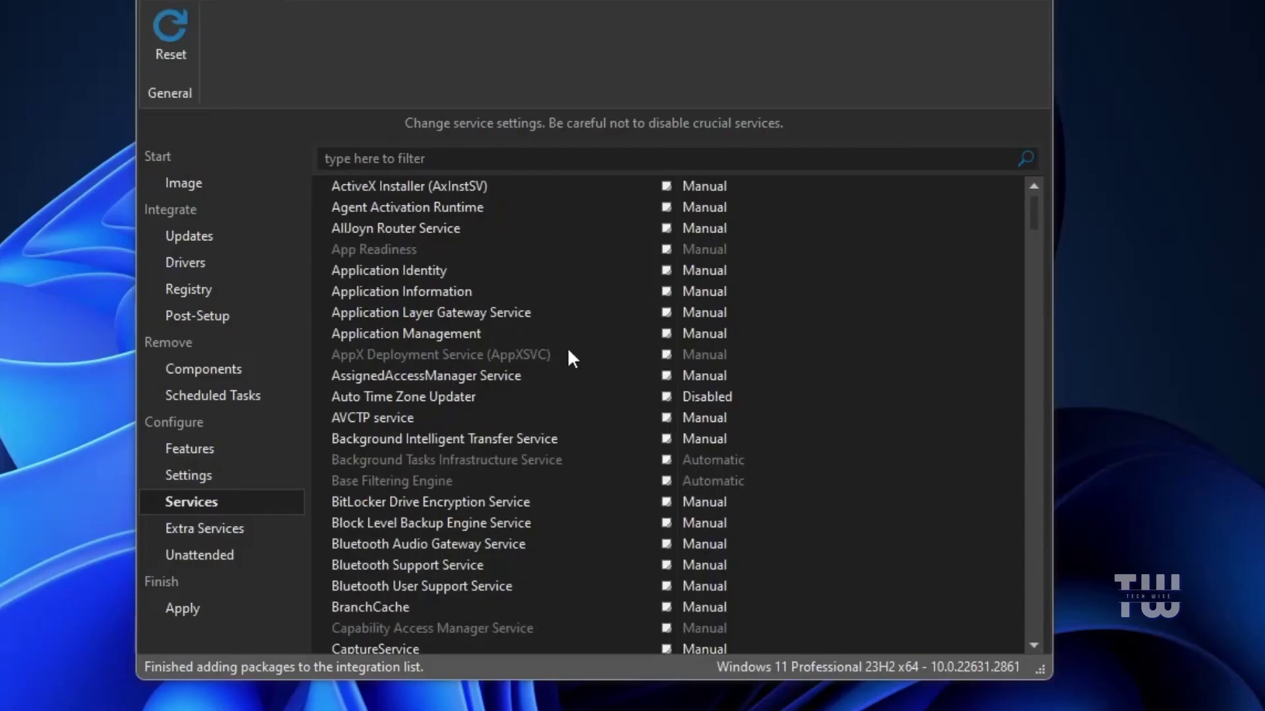
click(177, 531)
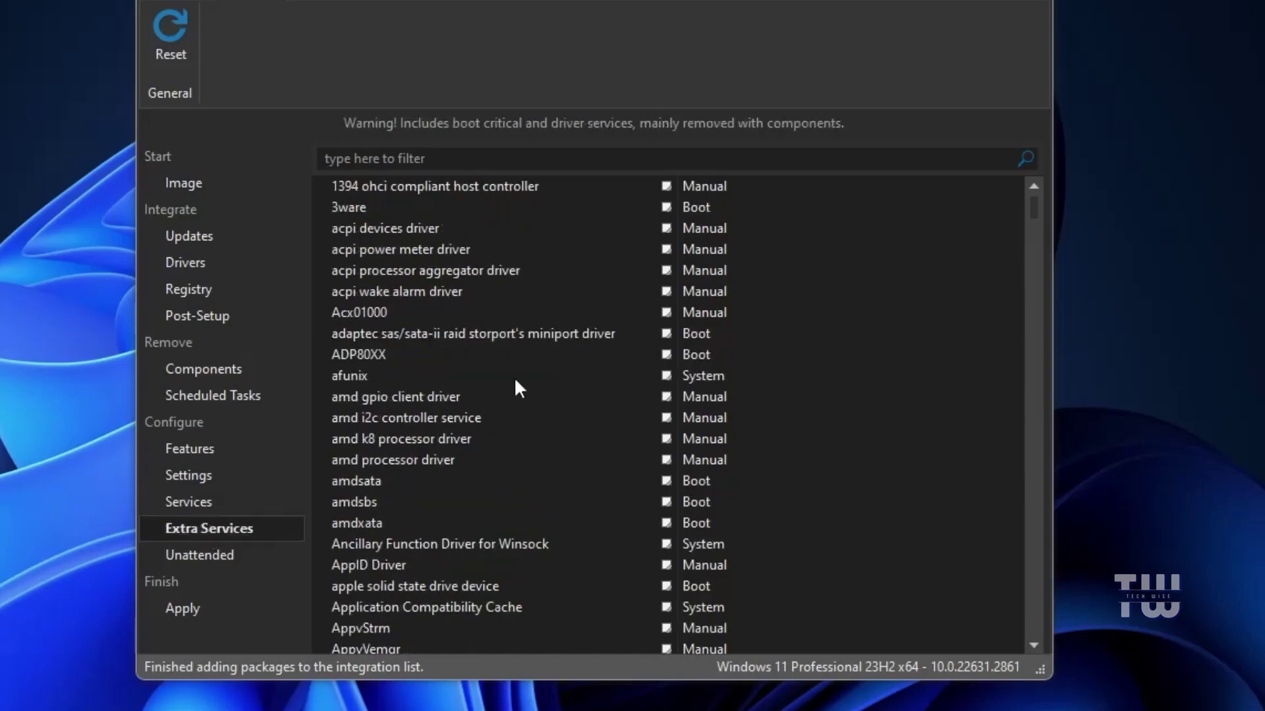
scroll(517, 384, down, 3)
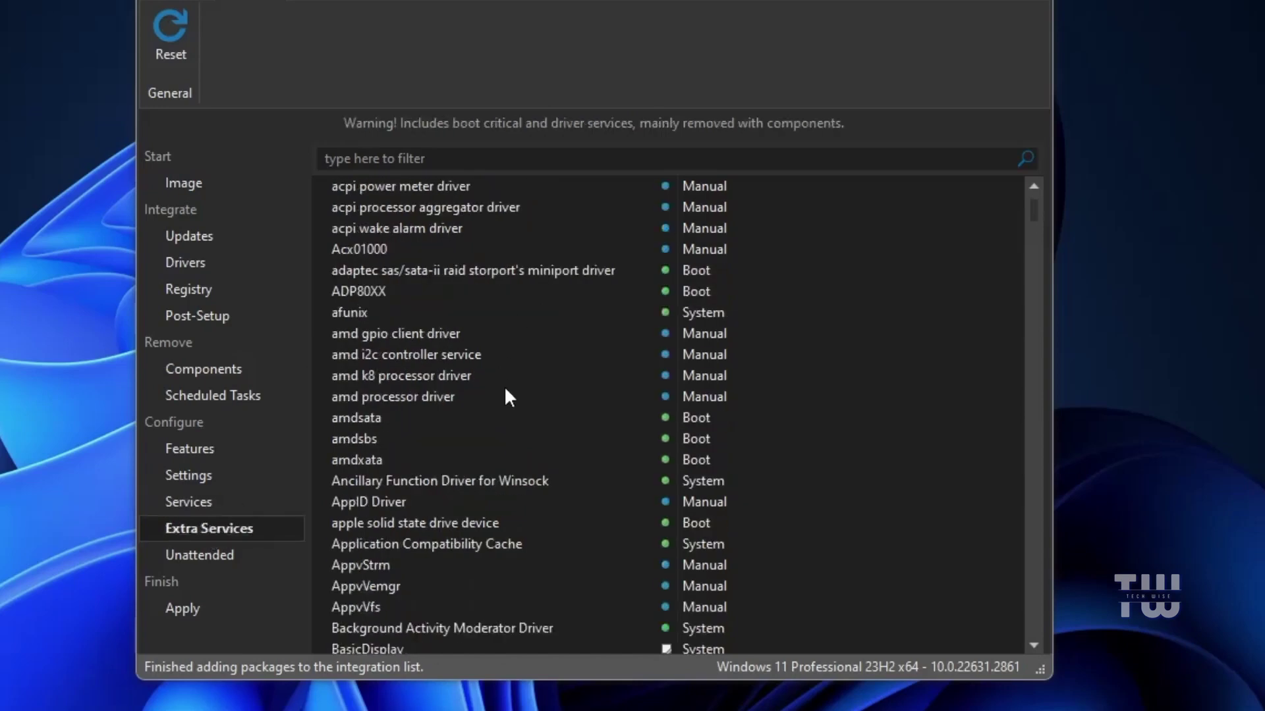
click(199, 557)
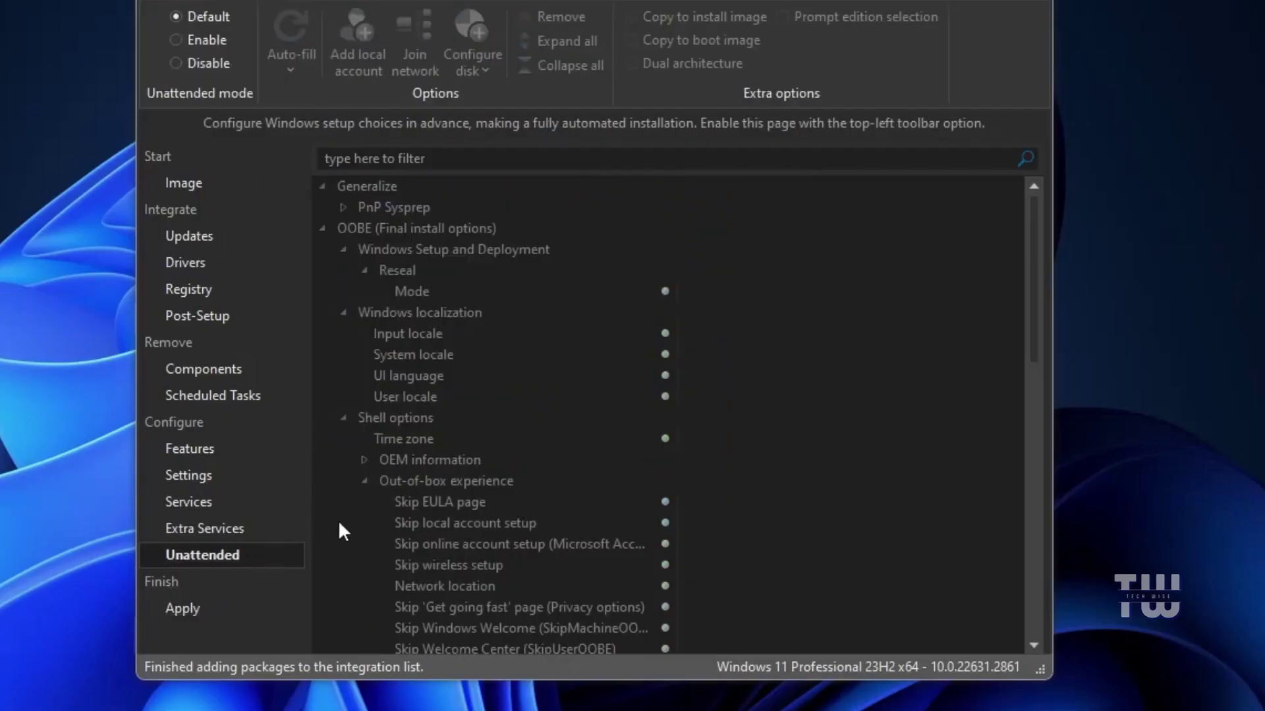
Enable Create ISO among the Apply options, saving it as Win11 Custom.iso in Documents with the label Win11 Custom
click(215, 608)
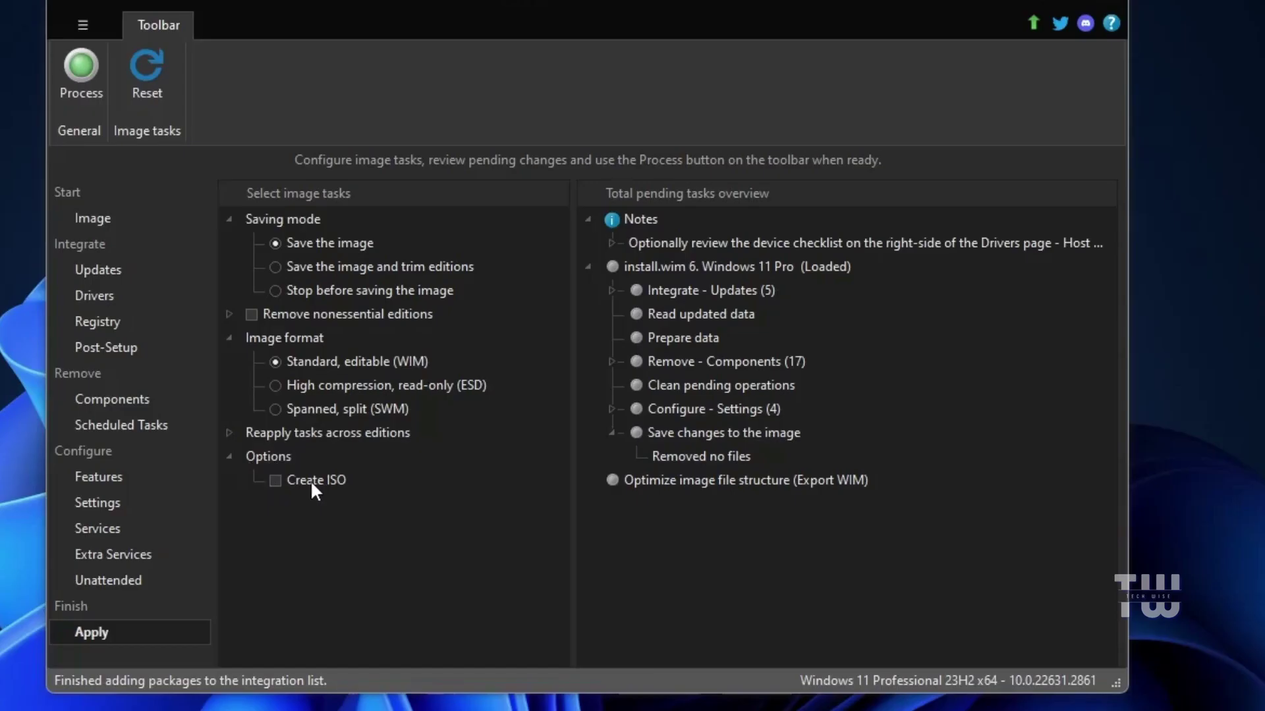
click(275, 480)
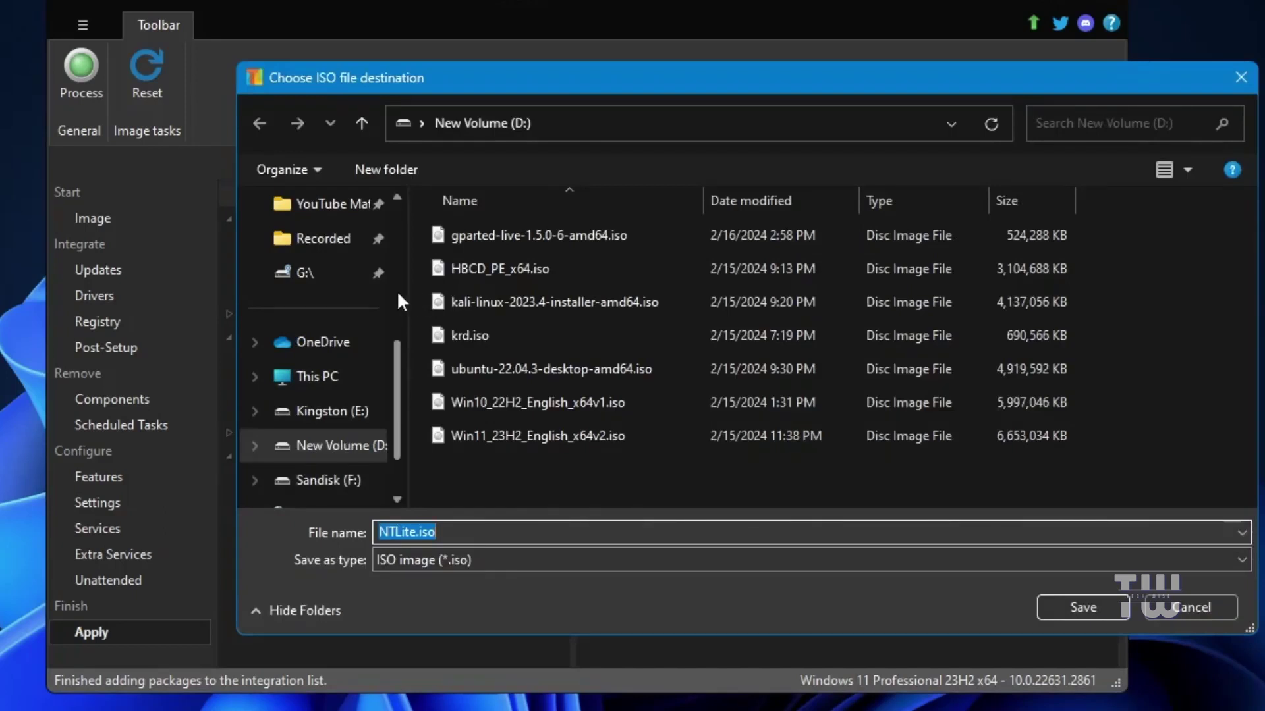
scroll(342, 362, up, 5)
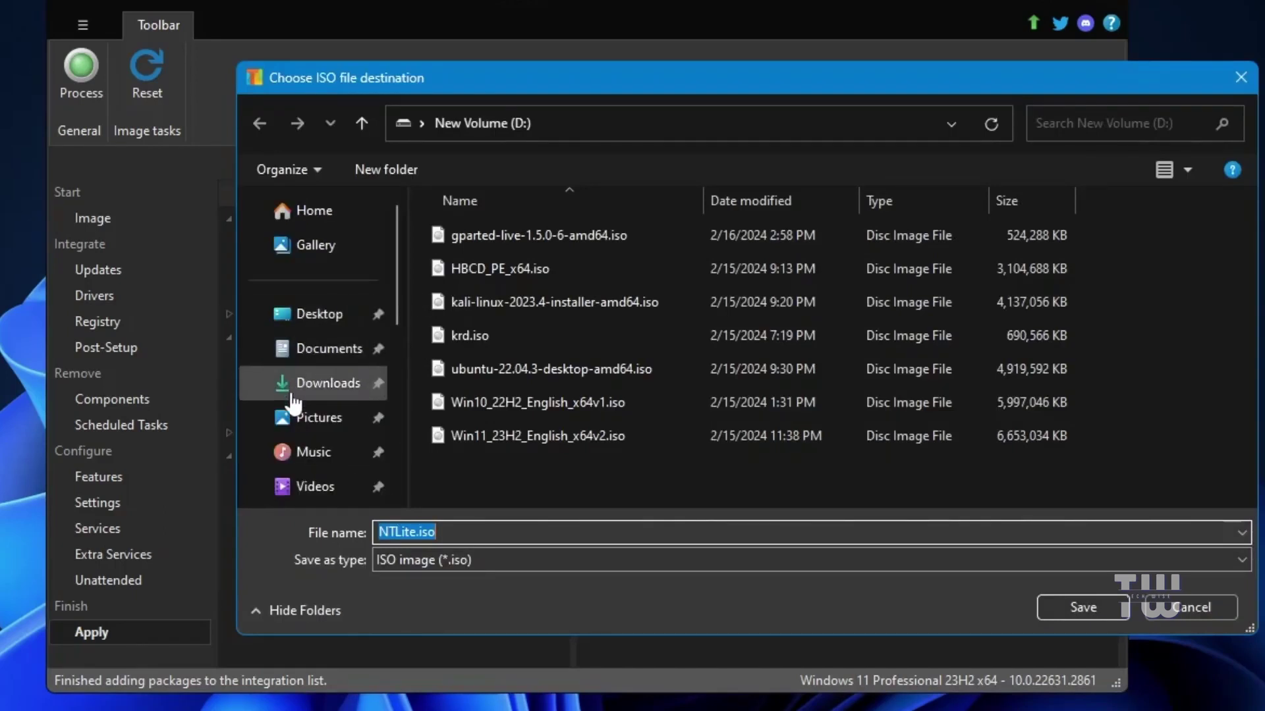
click(340, 352)
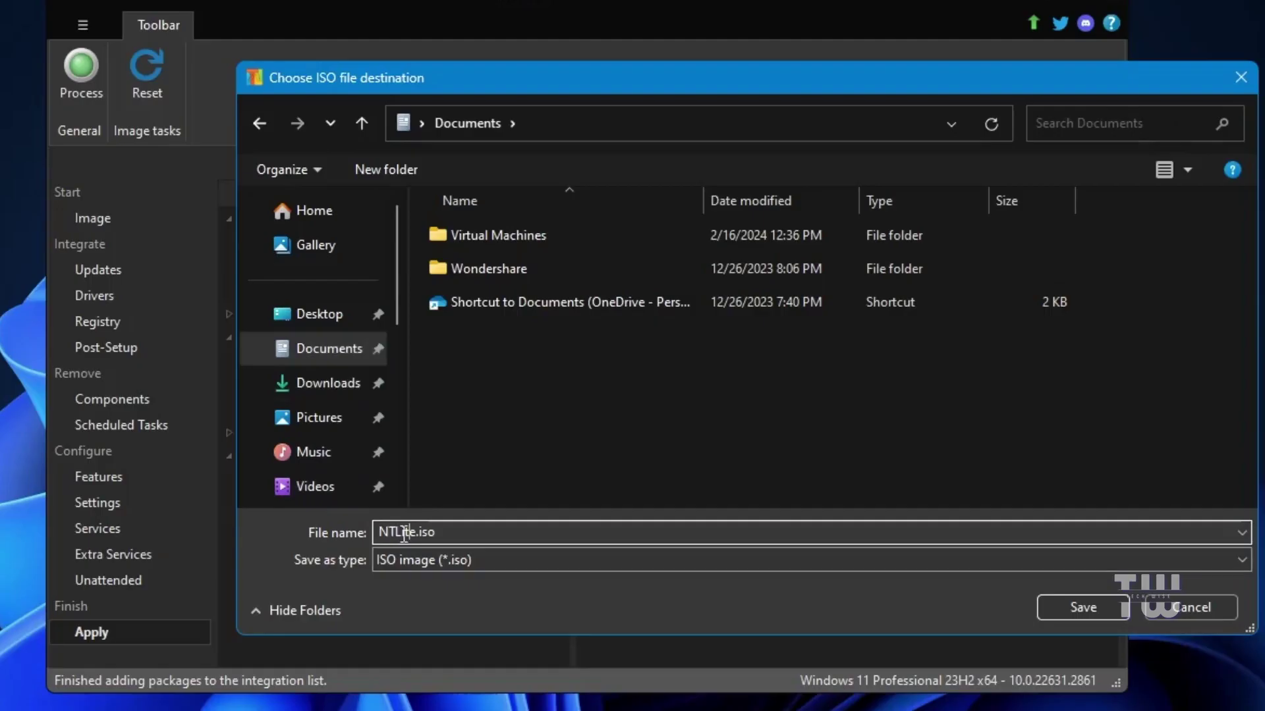
drag(415, 532, 380, 531)
text(Win11 Cust)
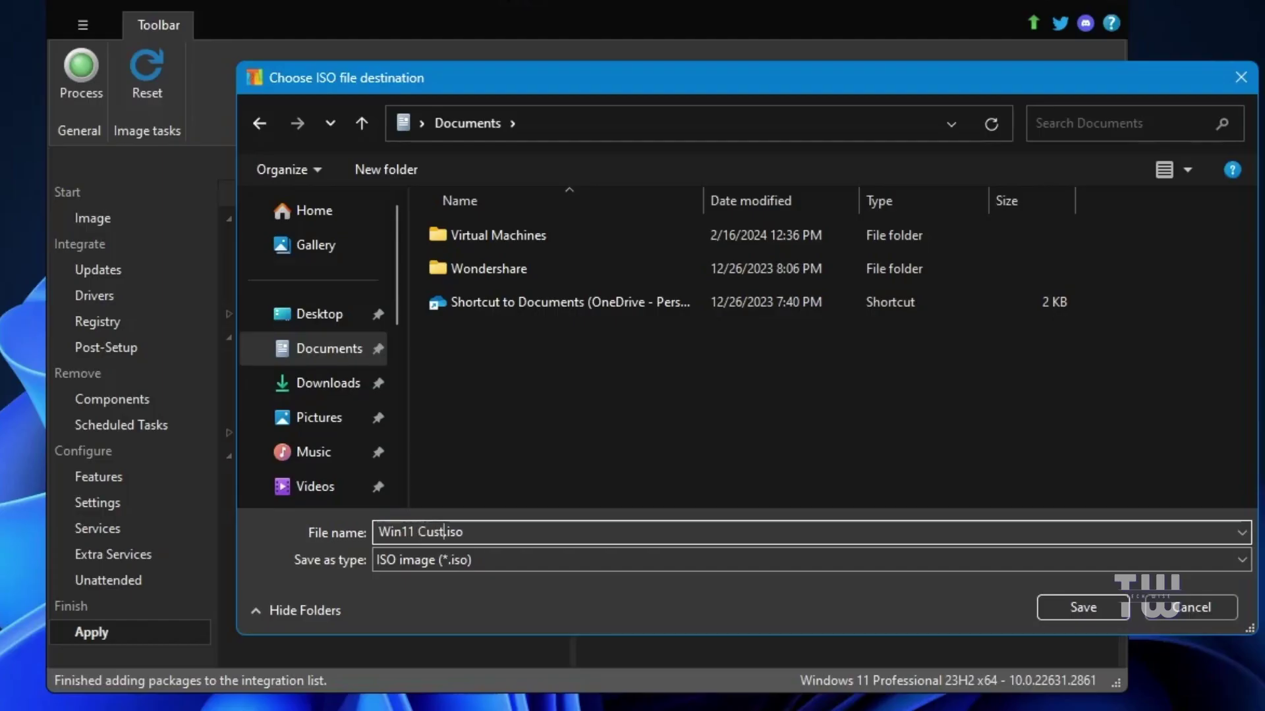
text(om)
click(1071, 608)
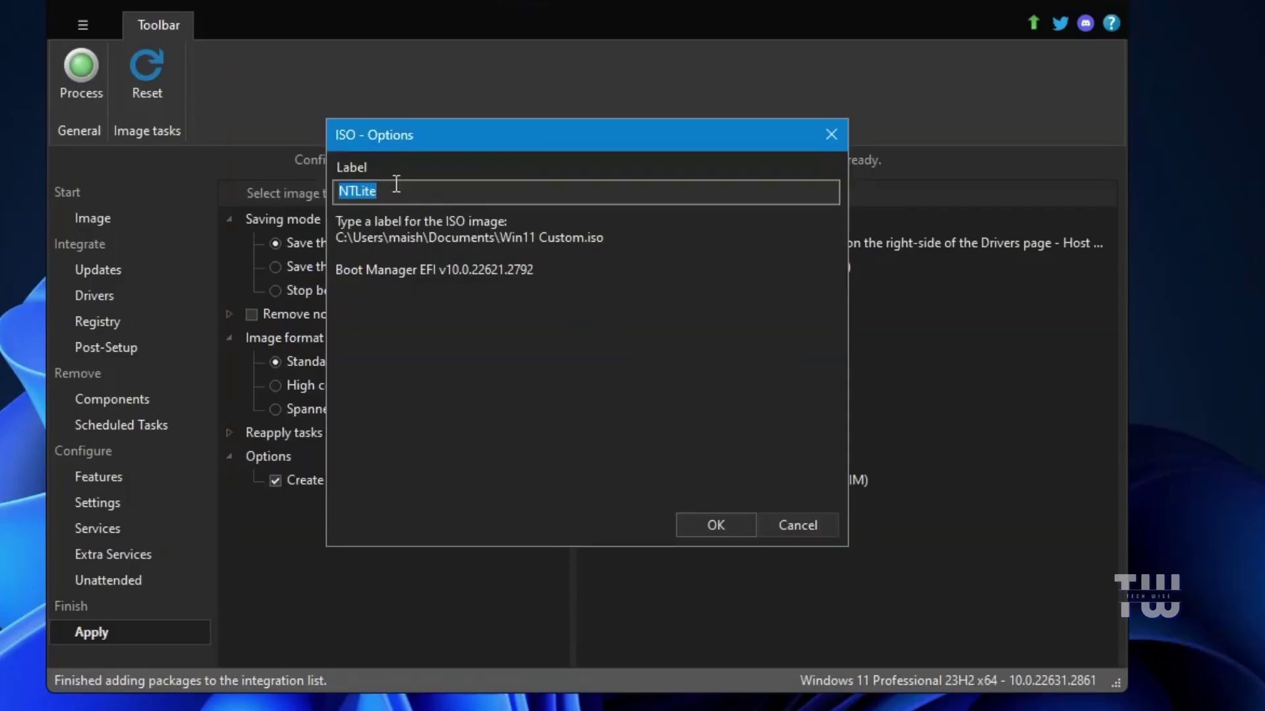
text(Win11 Custom)
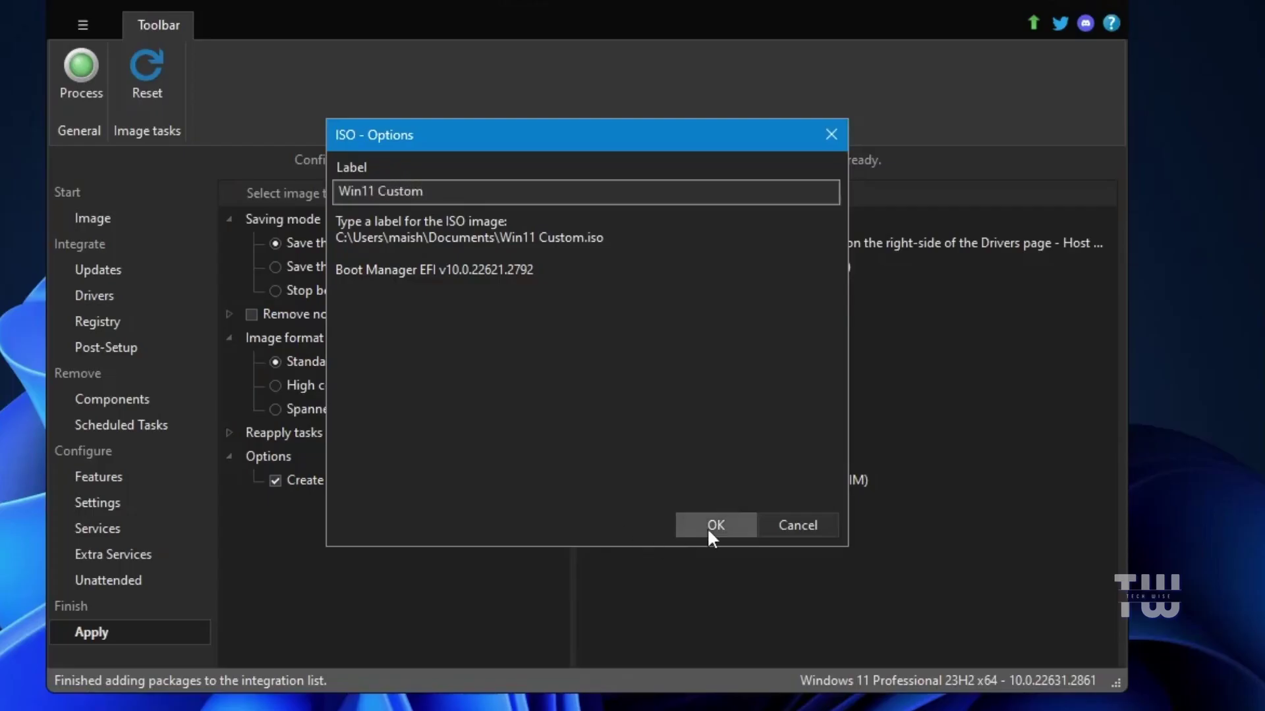
click(709, 532)
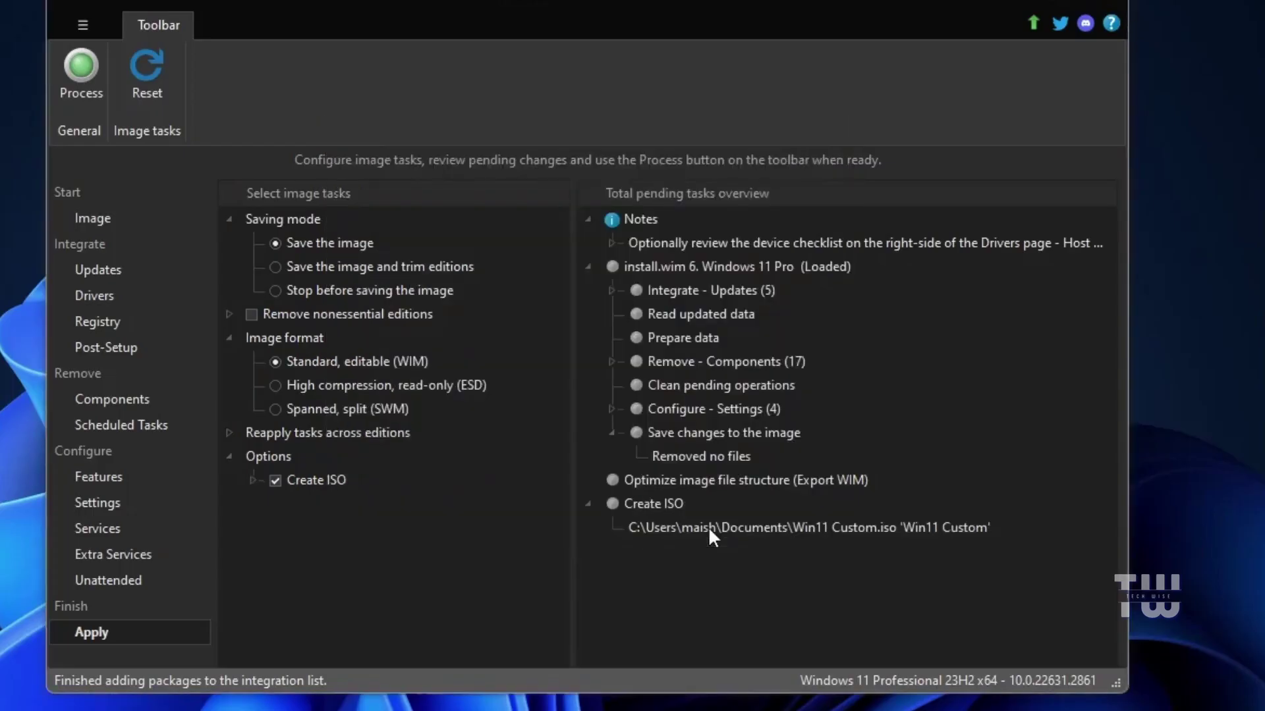
Start processing the image, open Windows Security from the Defender prompt, turn off Real-time protection and close Windows Security
click(92, 95)
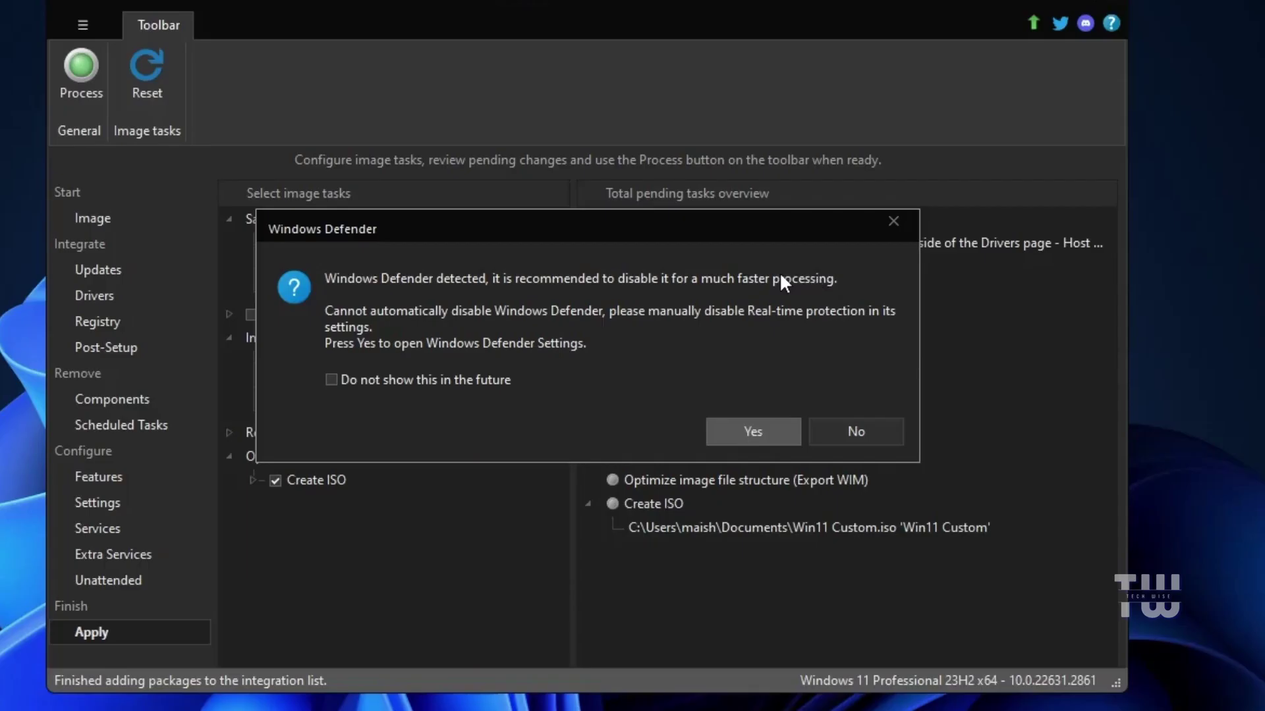
click(766, 434)
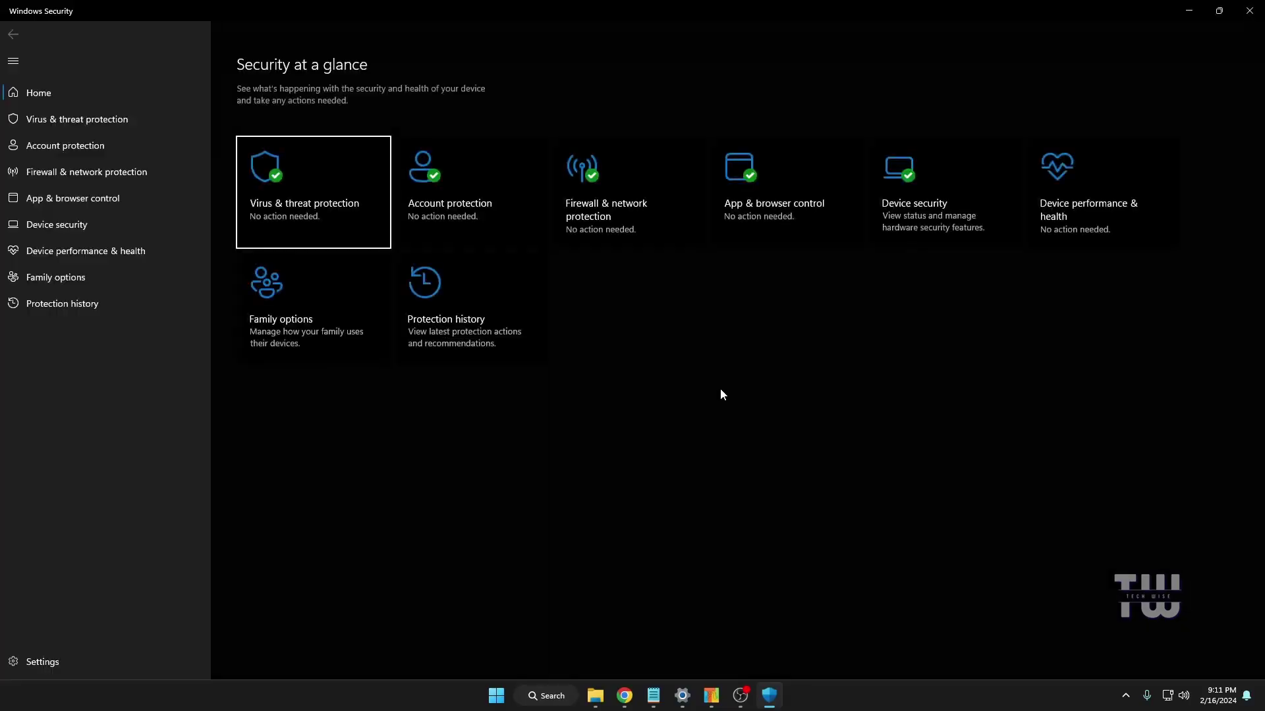
click(313, 206)
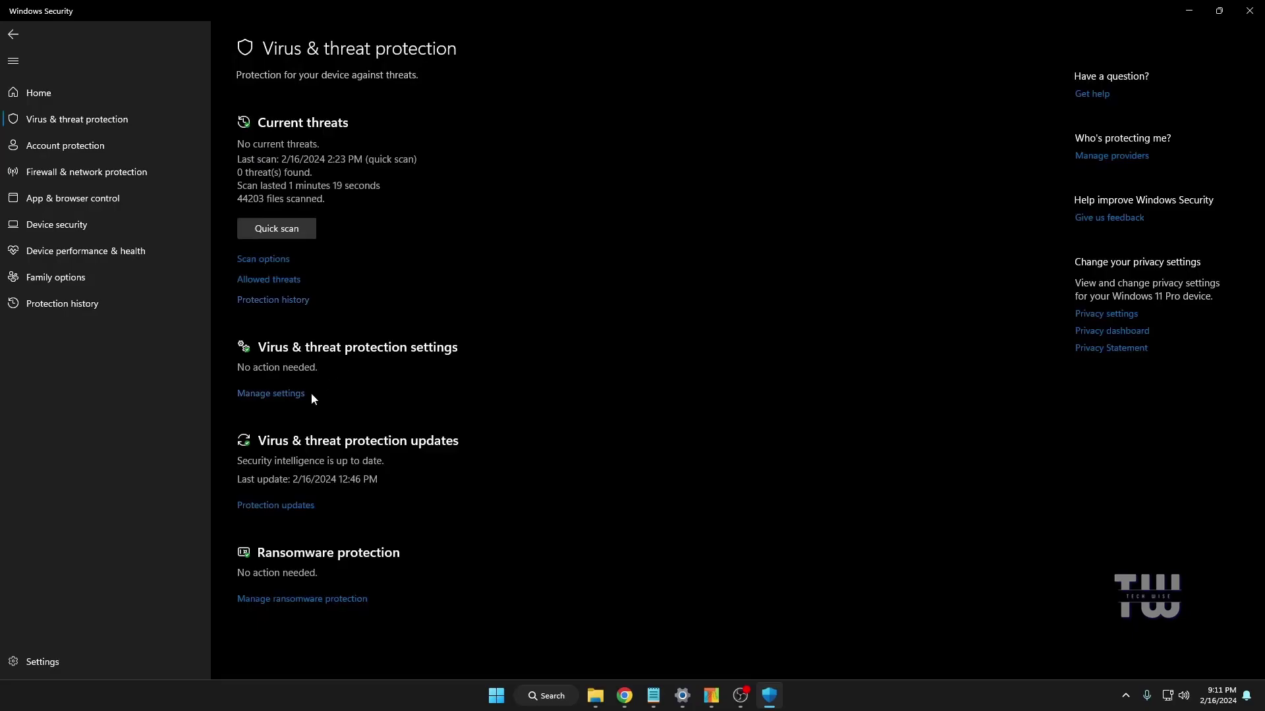
click(296, 394)
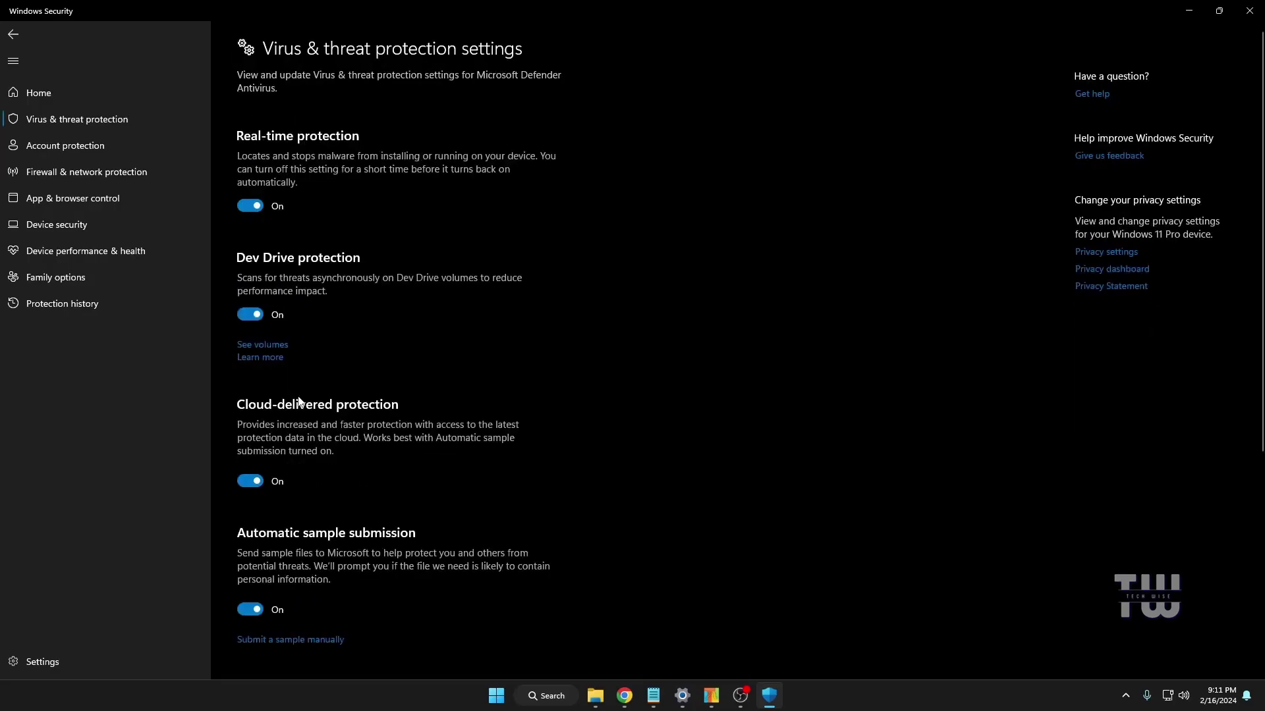
click(245, 206)
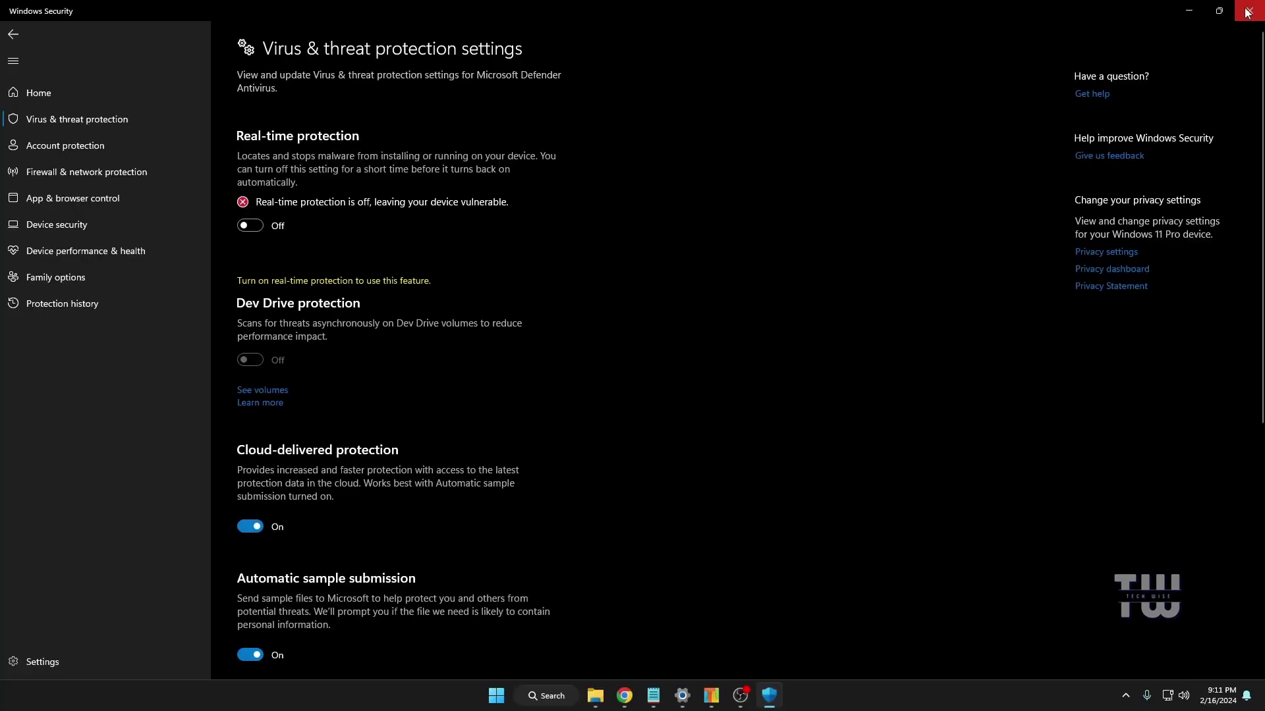
click(1247, 12)
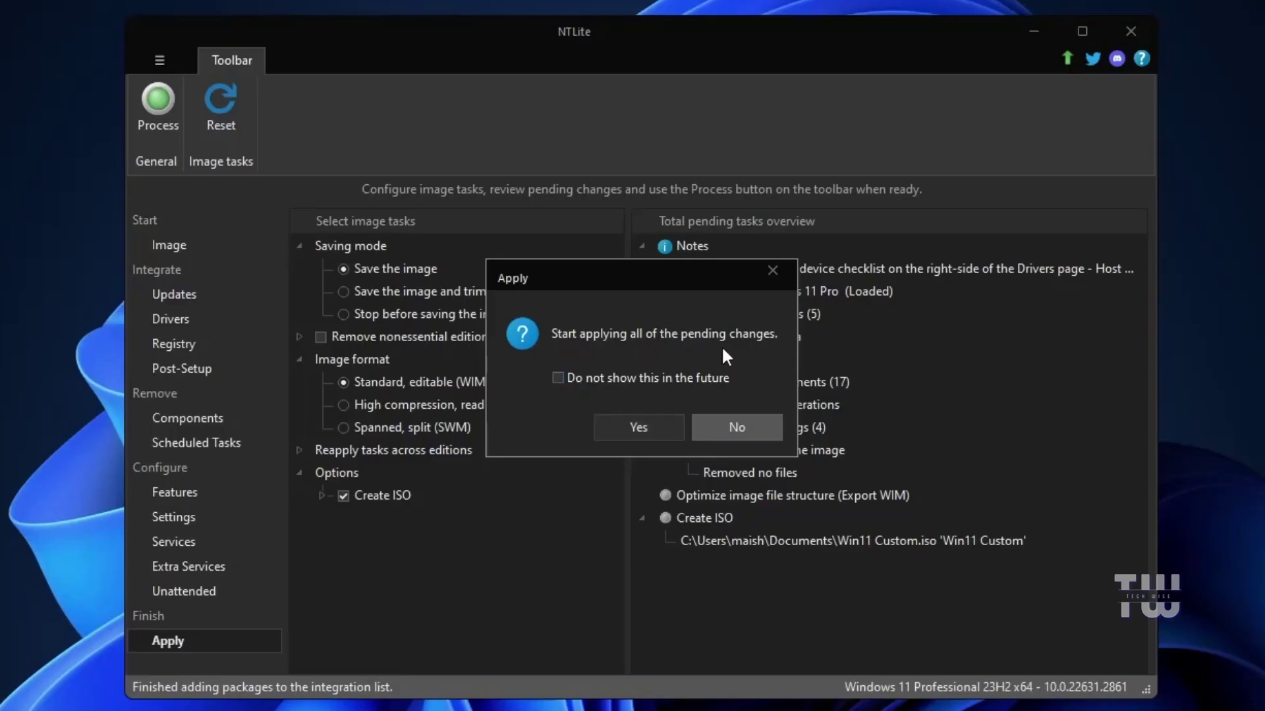
Confirm applying all pending changes and acknowledge the download, parallel extraction and completion notices
click(665, 425)
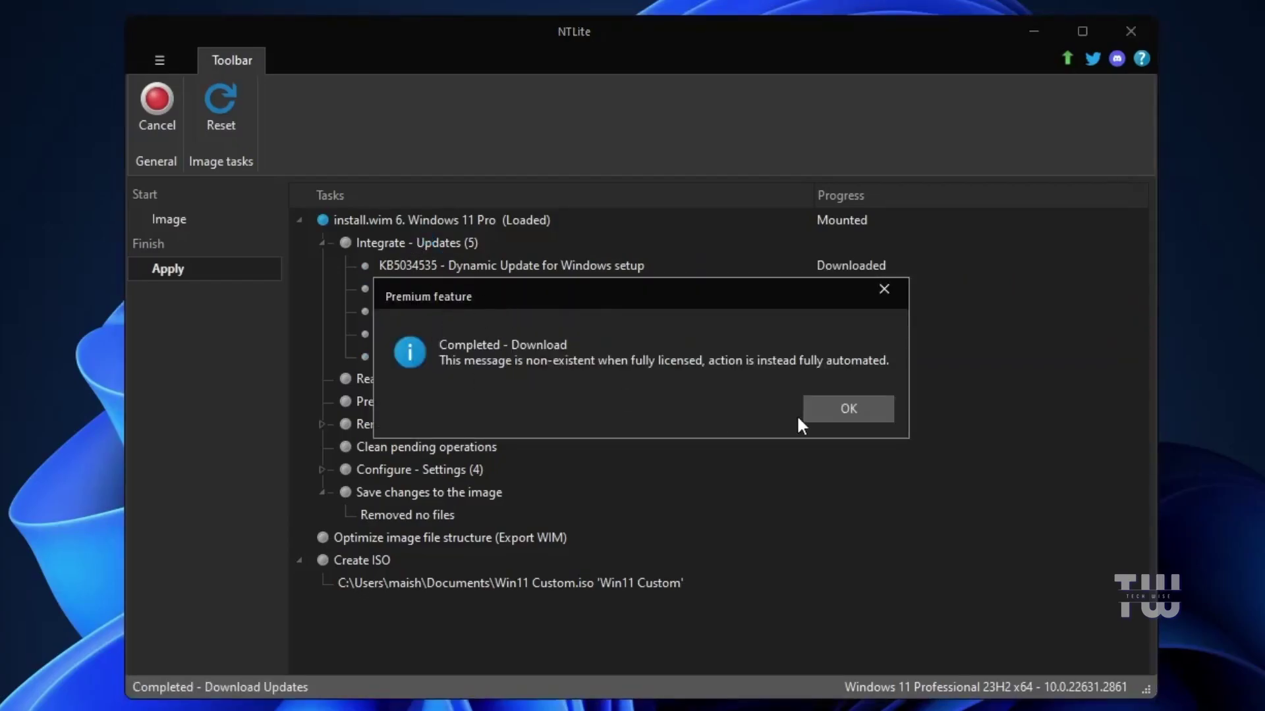
click(840, 409)
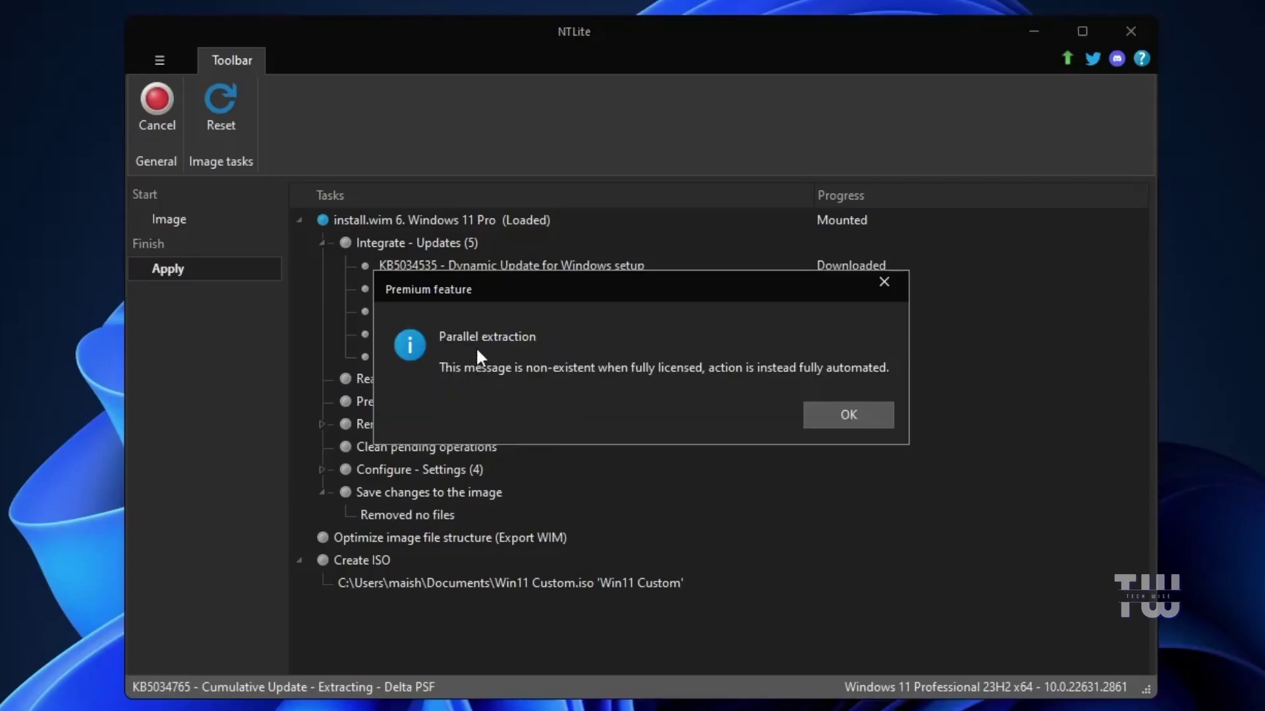
click(837, 411)
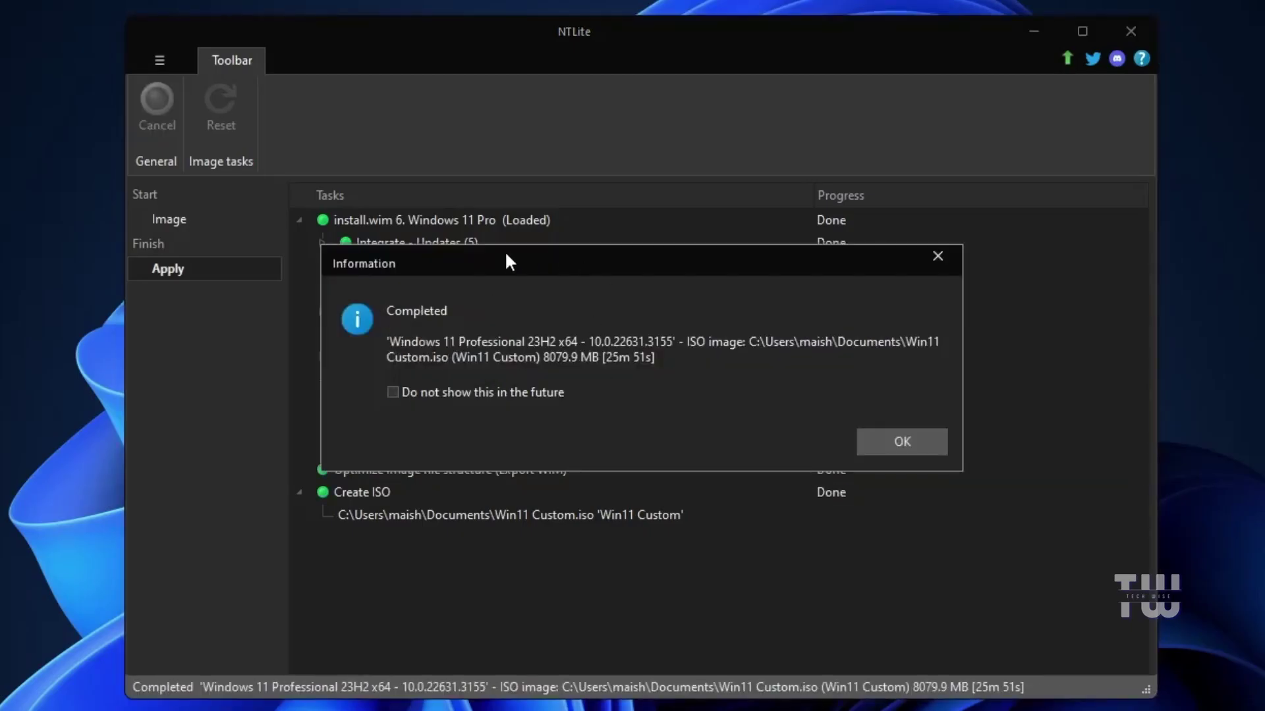
click(902, 443)
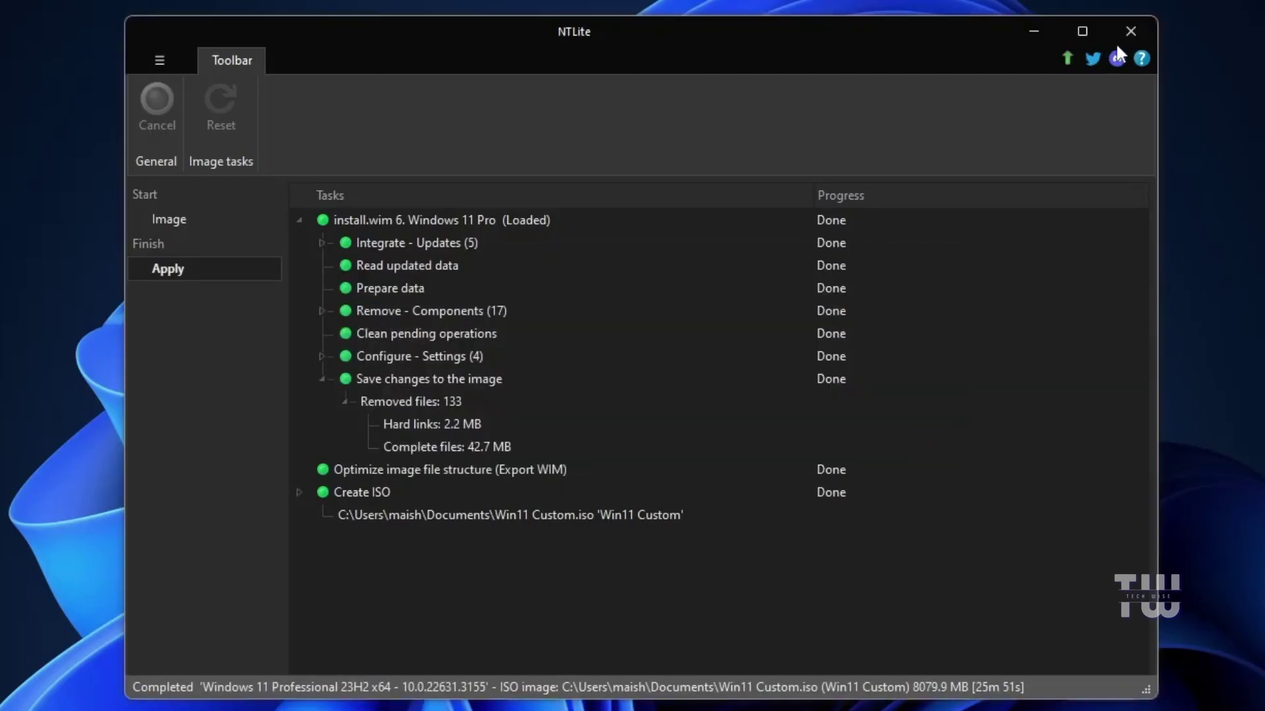
Close NTLite and select Win11 Custom.iso in the Documents folder in File Explorer
click(1130, 31)
key(super+e)
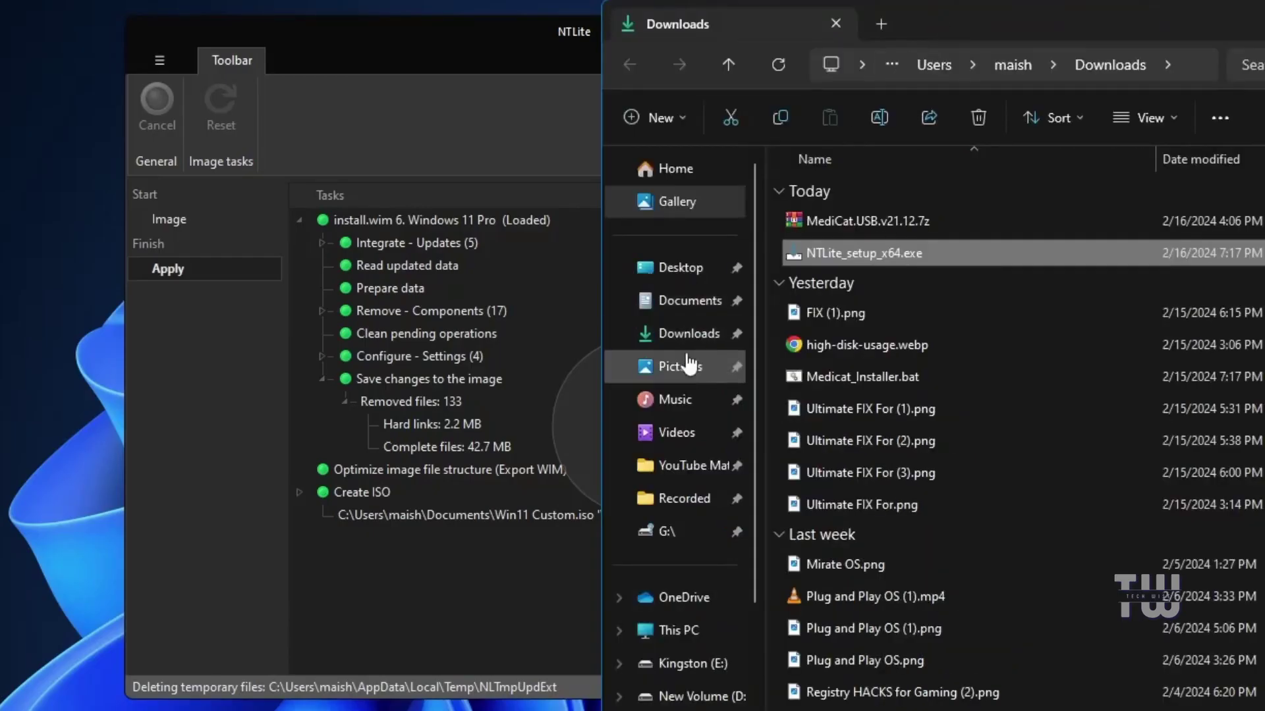
click(690, 300)
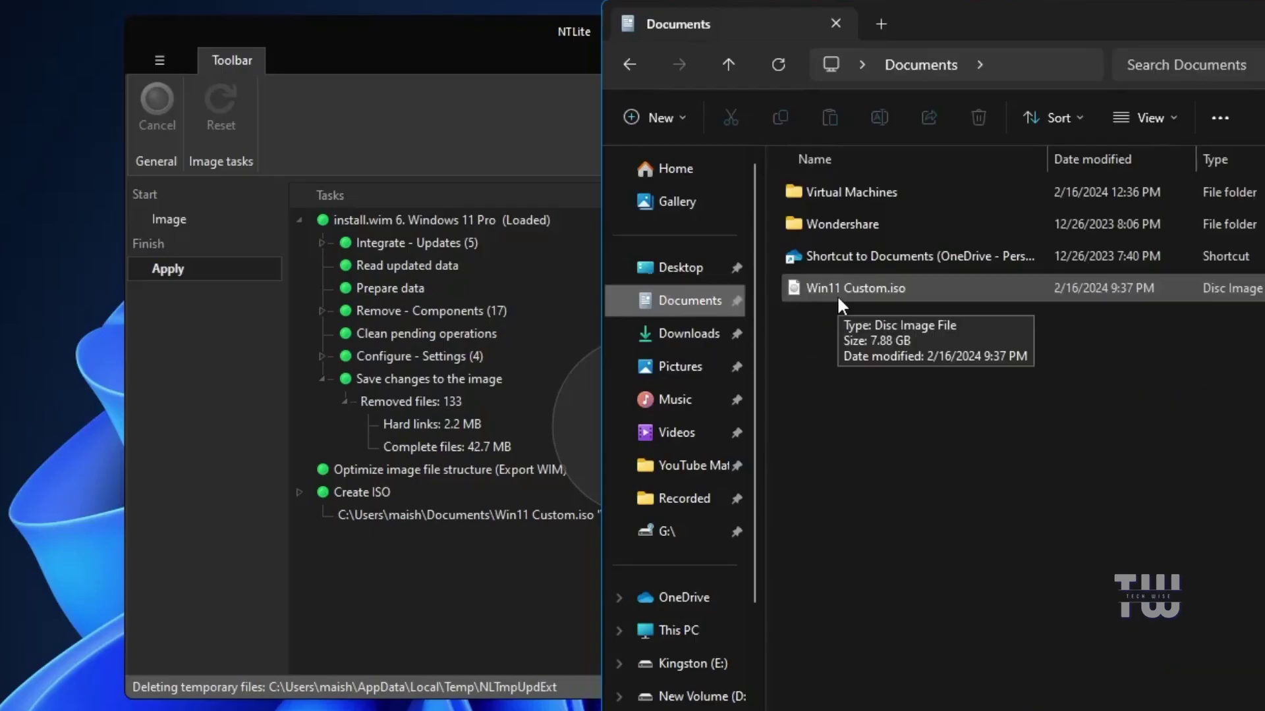
click(839, 298)
mouse_move(872, 295)
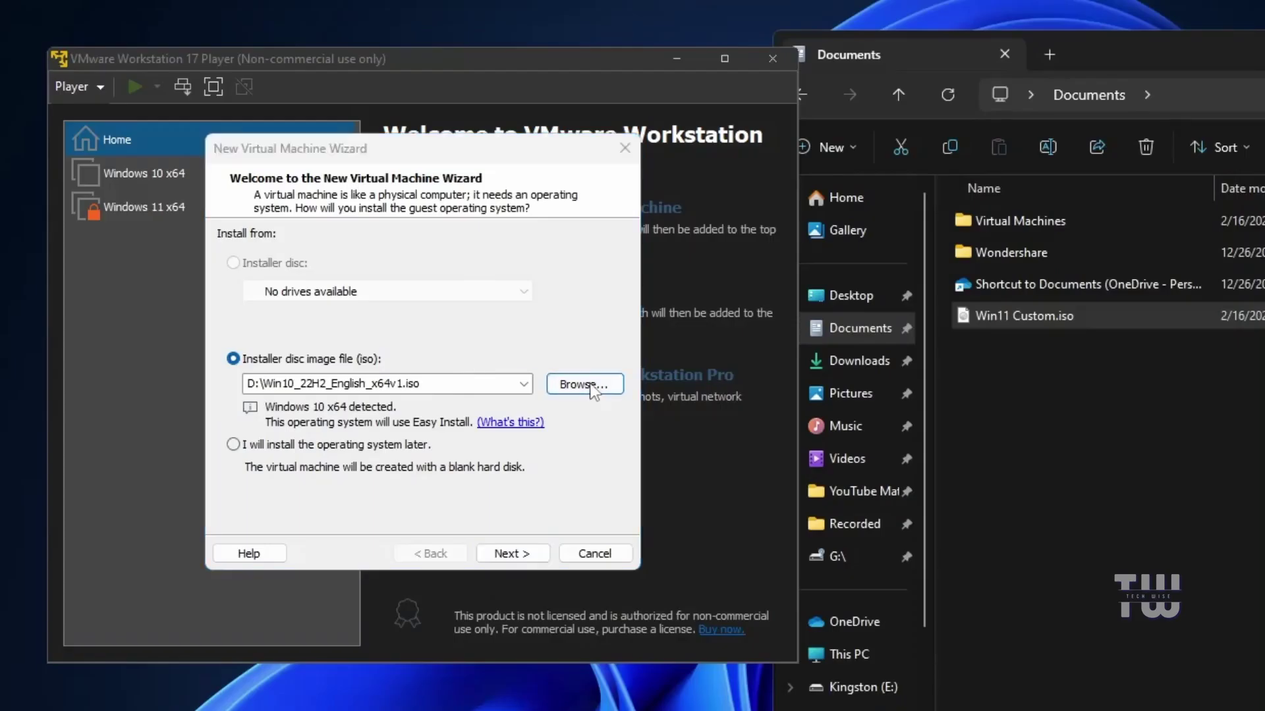
In VMware's New Virtual Machine Wizard, choose Win11 Custom.iso from Documents as the installer disc image
click(579, 384)
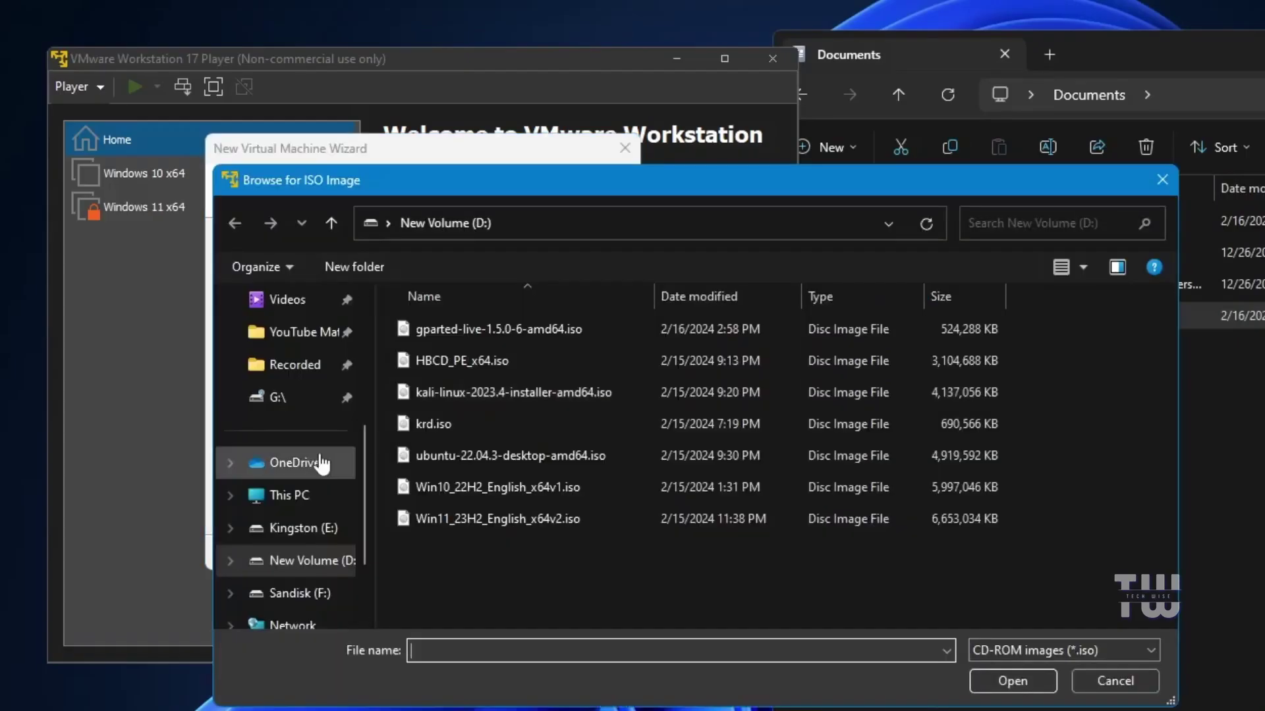
click(300, 437)
click(466, 425)
click(1011, 680)
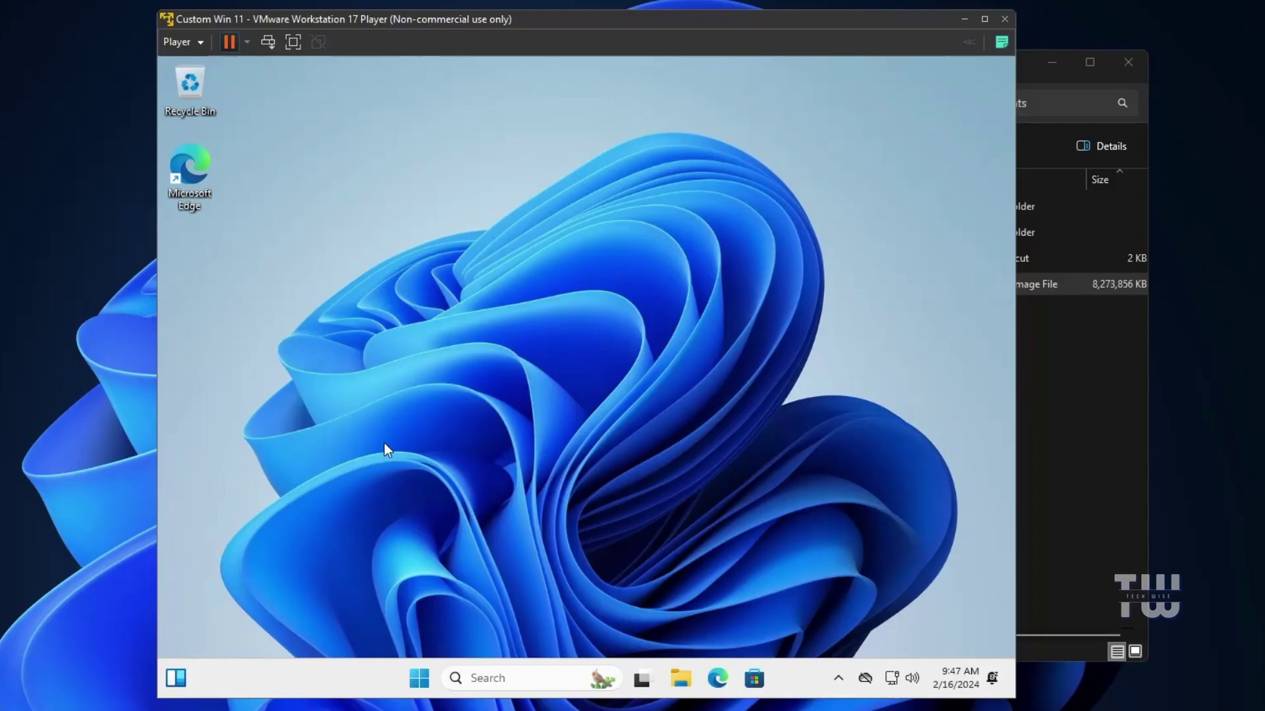
In the Custom Win 11 virtual machine, open the Settings list of installed apps and review which apps are present
right_click(421, 677)
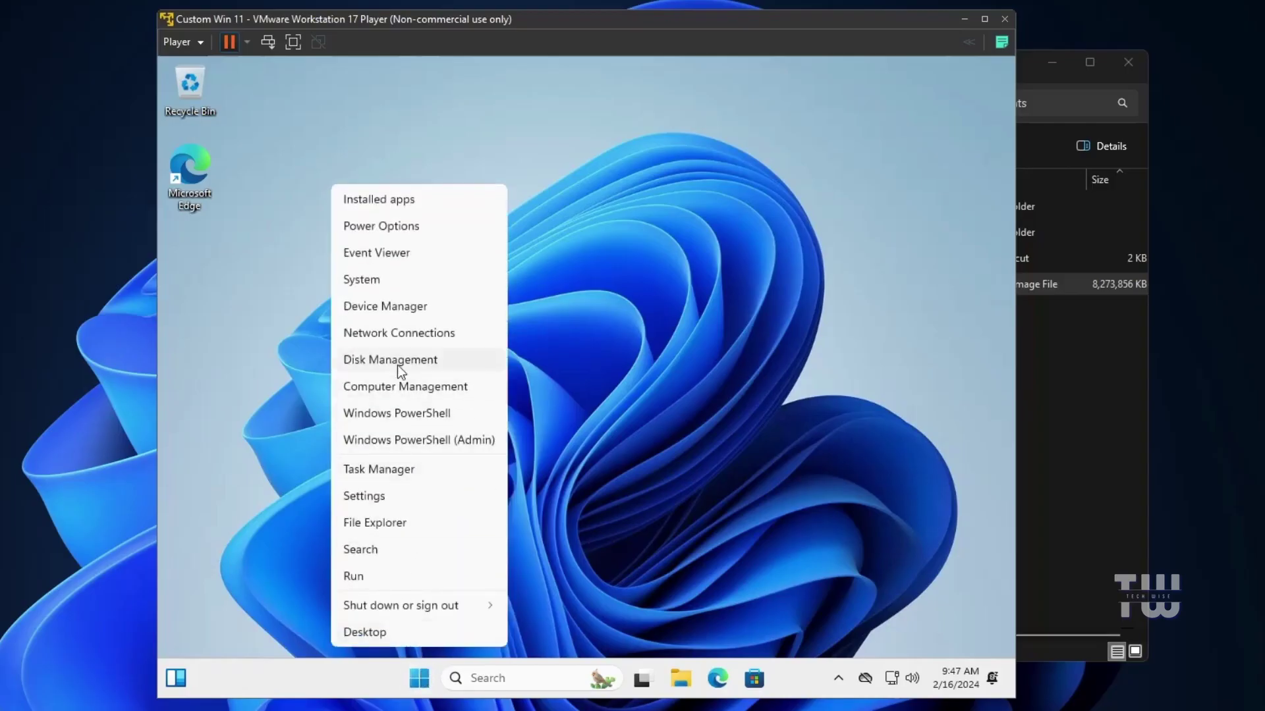
click(388, 500)
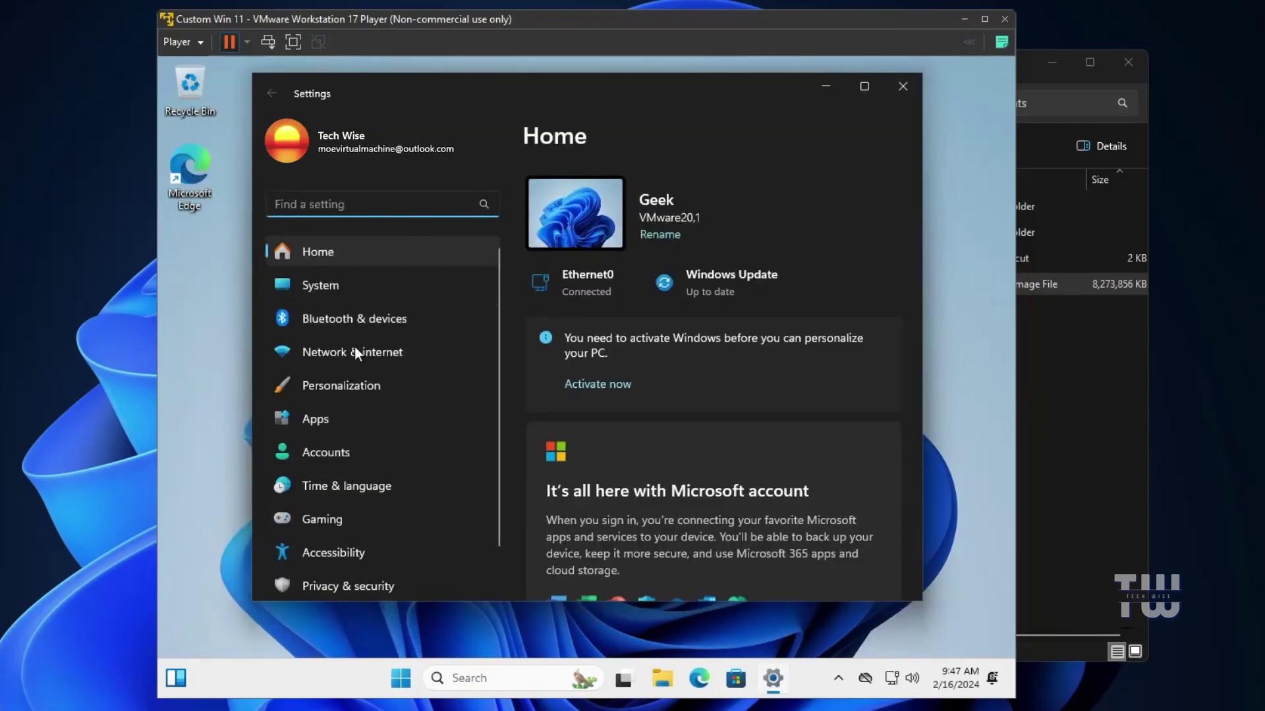
click(345, 421)
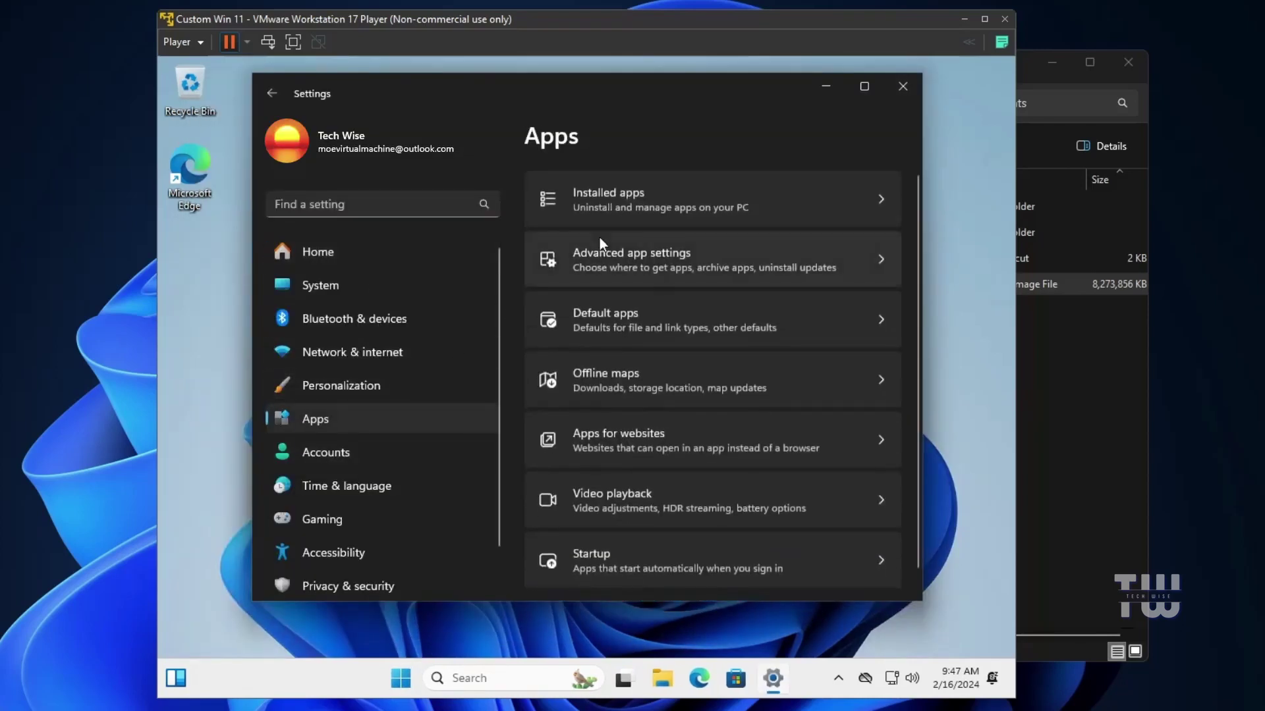
click(650, 200)
scroll(598, 421, down, 15)
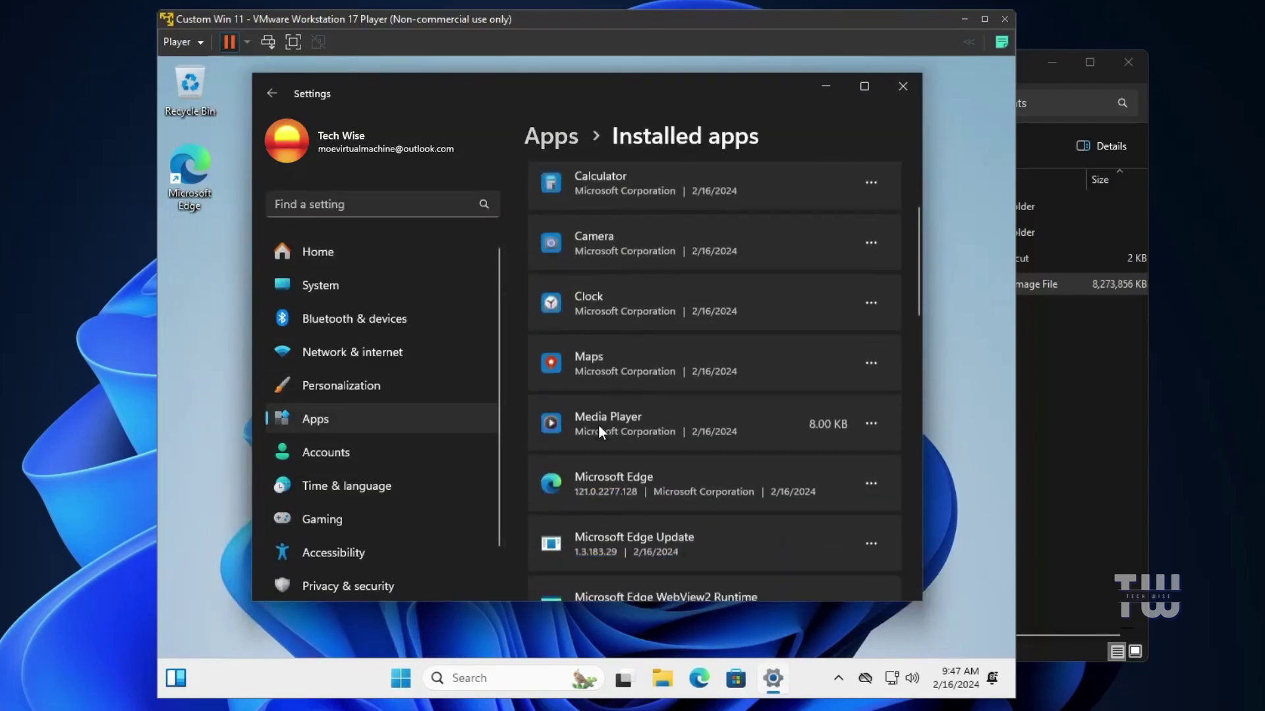
scroll(598, 435, down, 2)
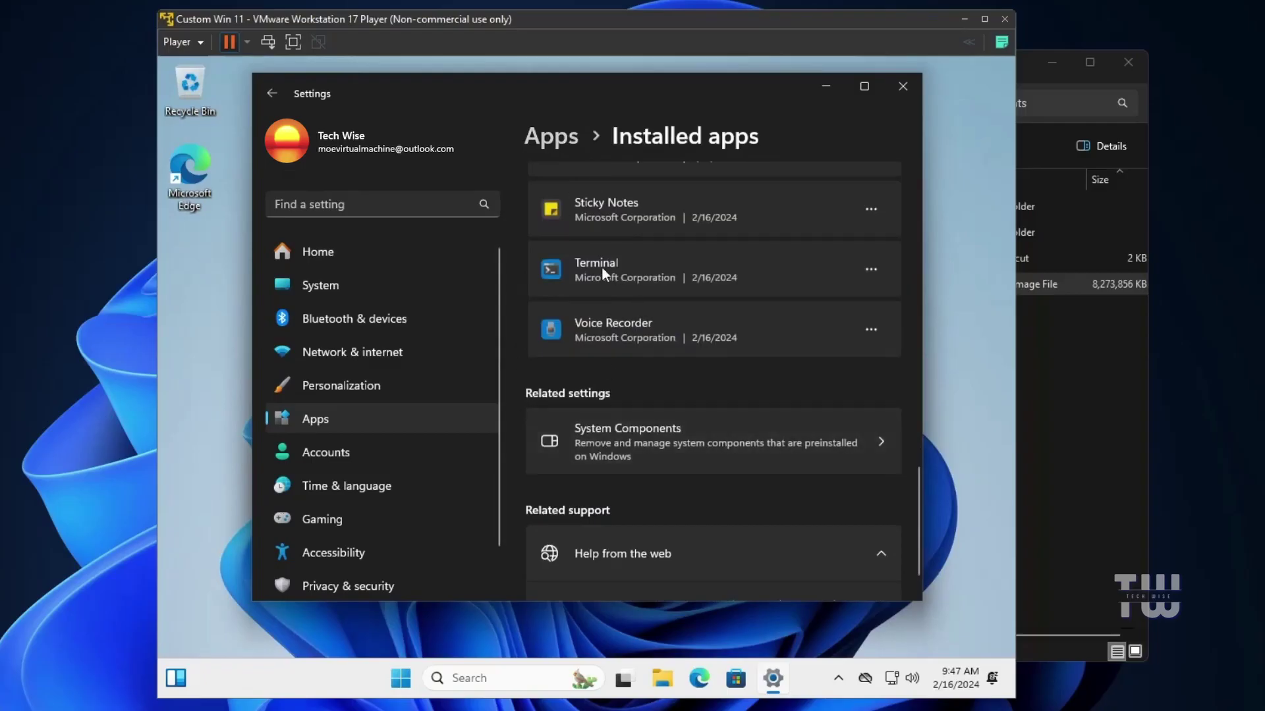
Close Settings and inspect the context menus of the virtual machine's empty desktop and its Microsoft Edge shortcut
scroll(584, 371, up, 3)
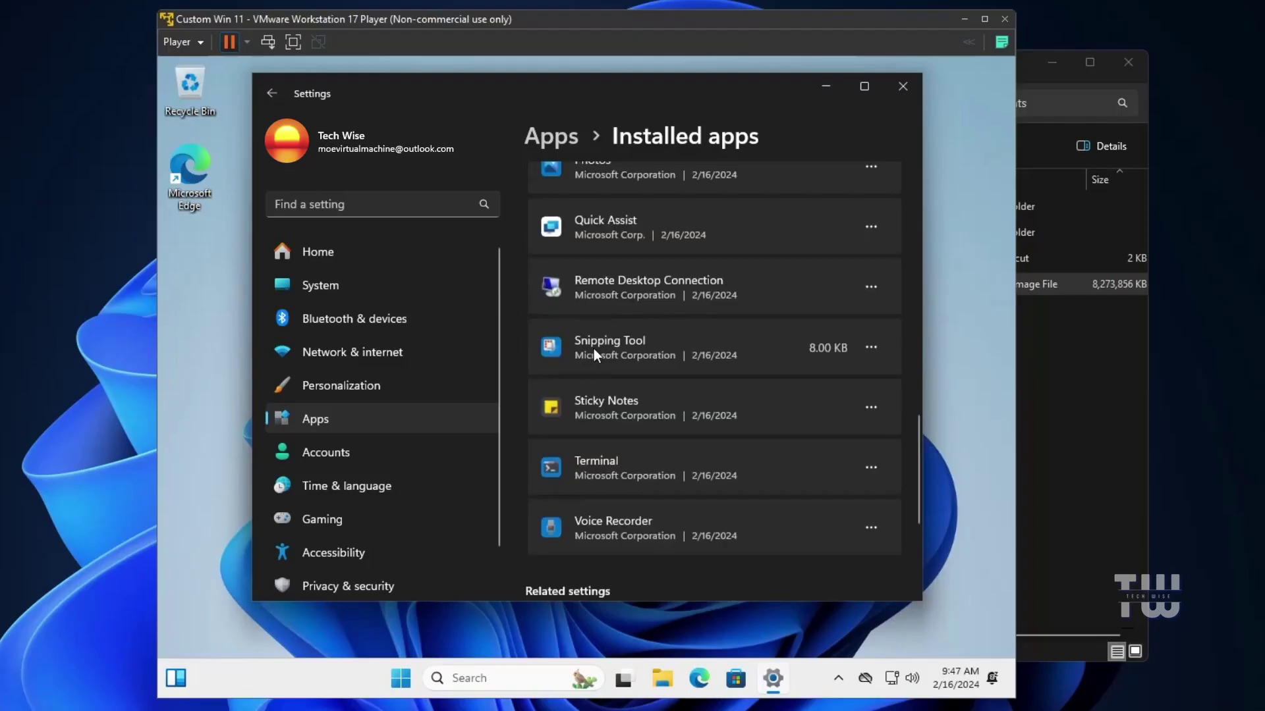
key(alt+F4)
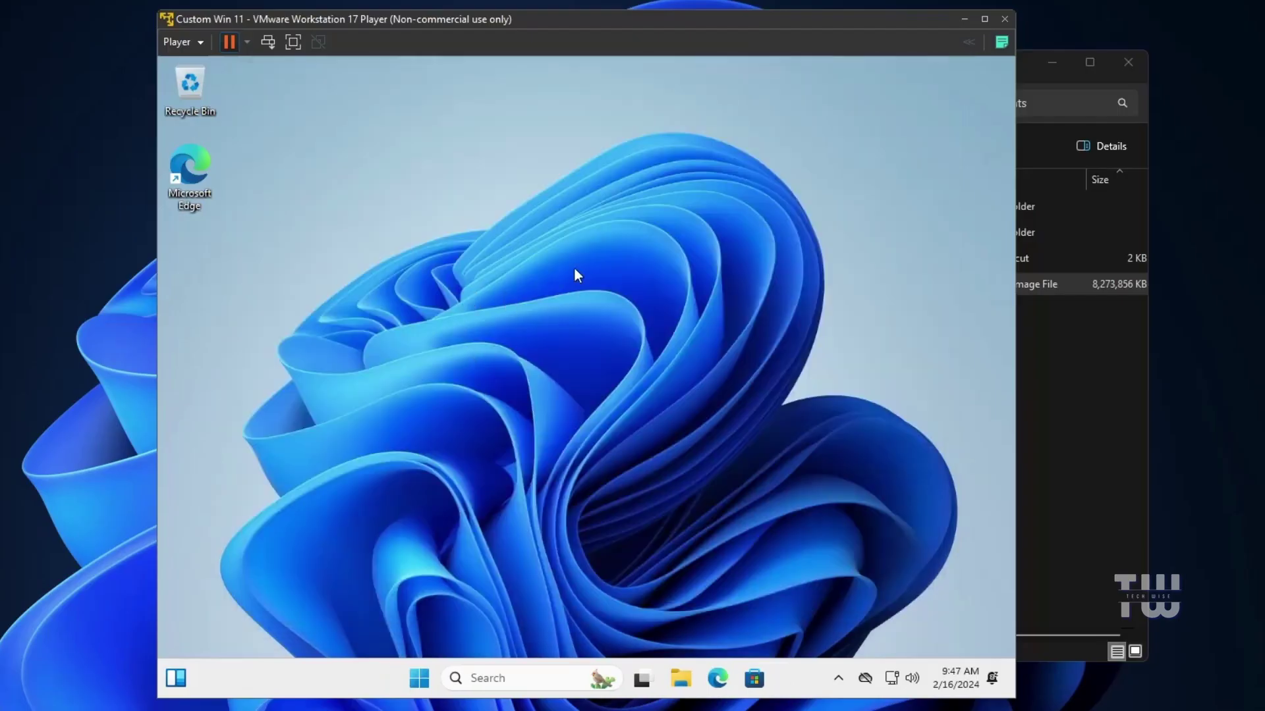
right_click(554, 275)
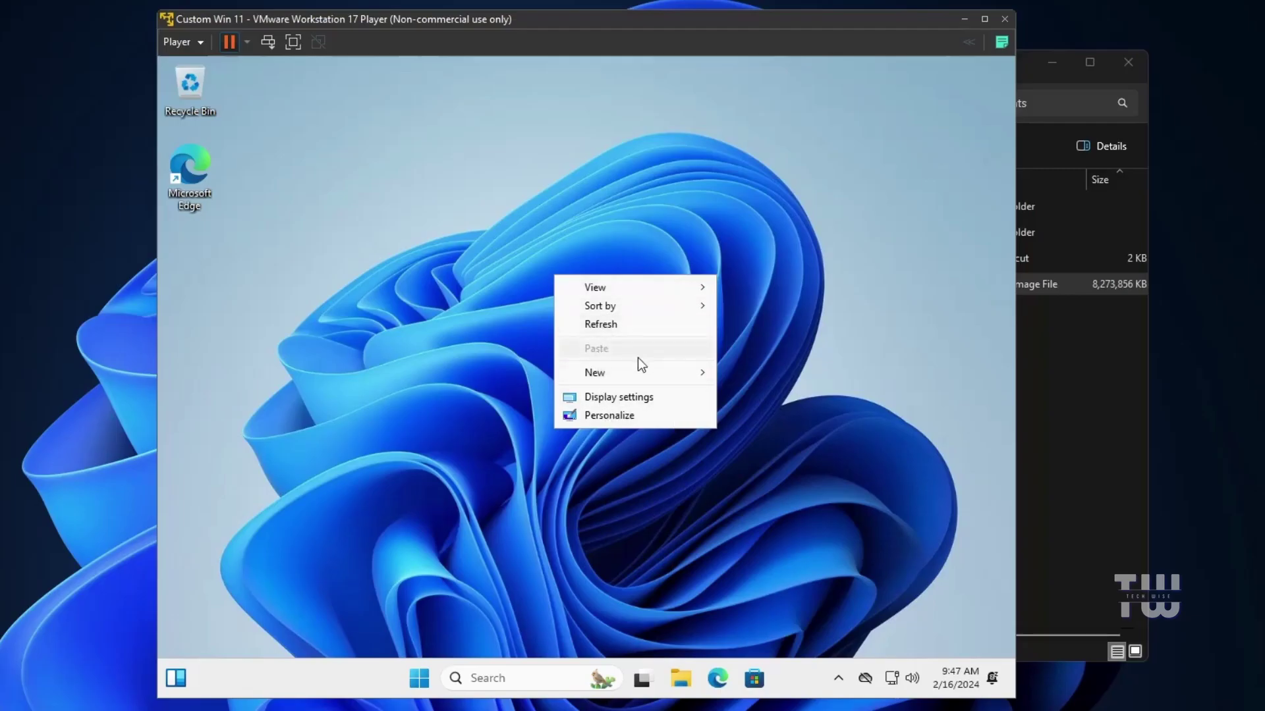
click(468, 285)
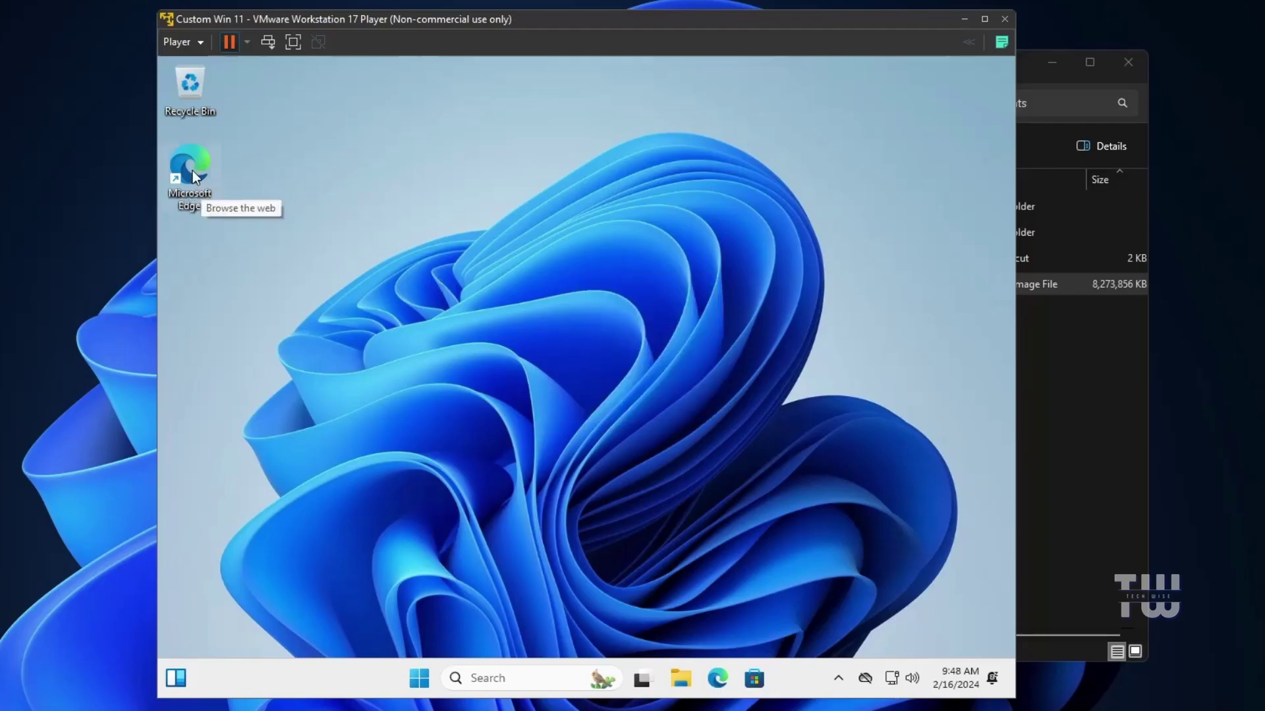
right_click(192, 172)
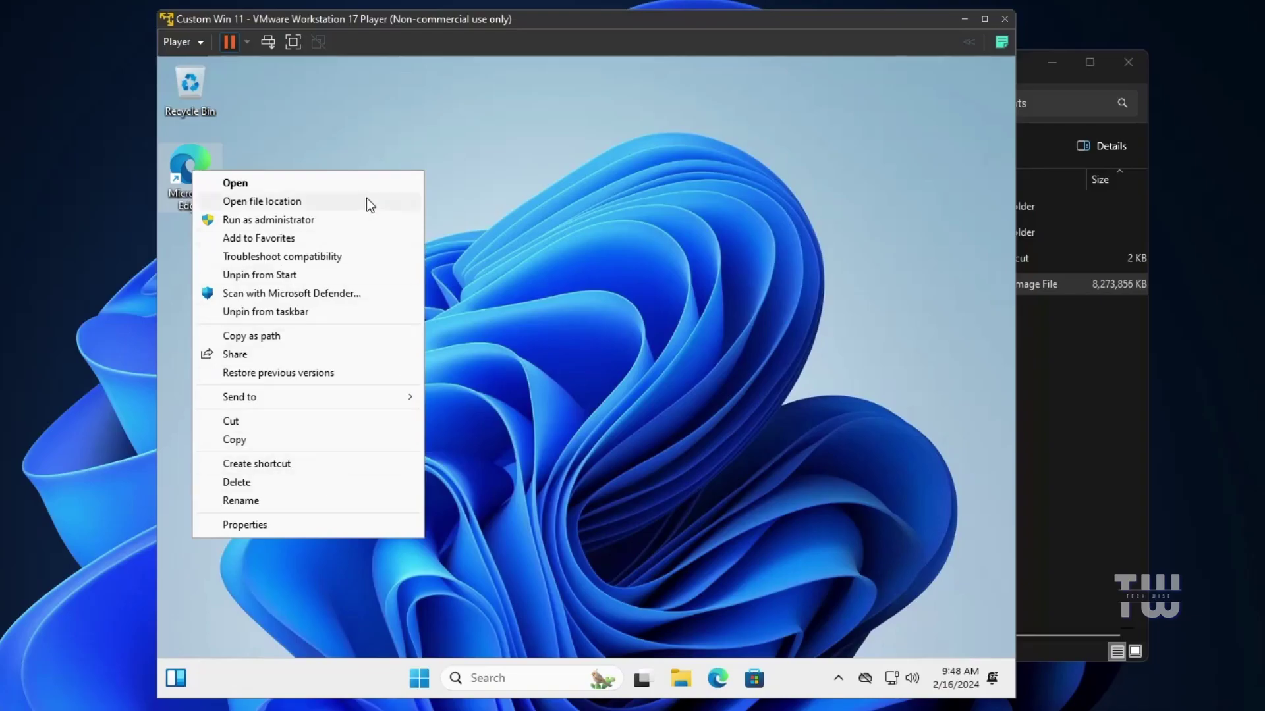
click(666, 275)
Open Task Manager in the virtual machine, review the running processes and the CPU performance graph, and close it
right_click(414, 681)
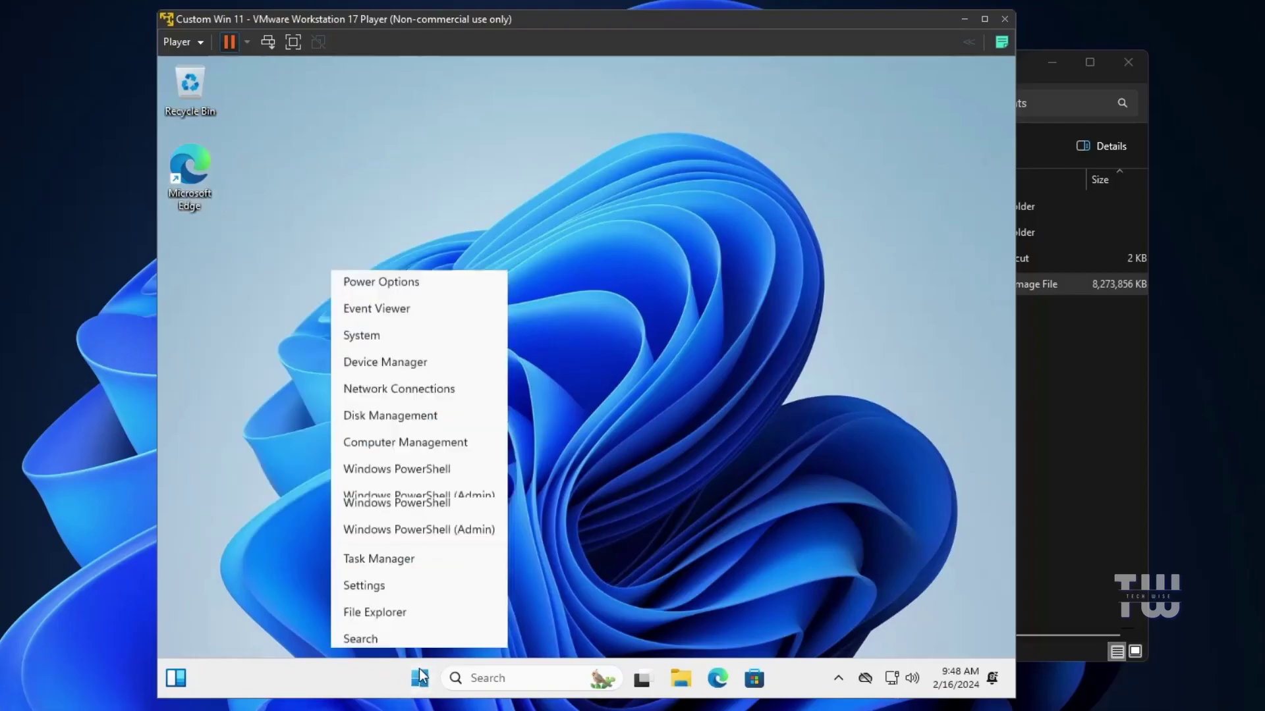
click(388, 472)
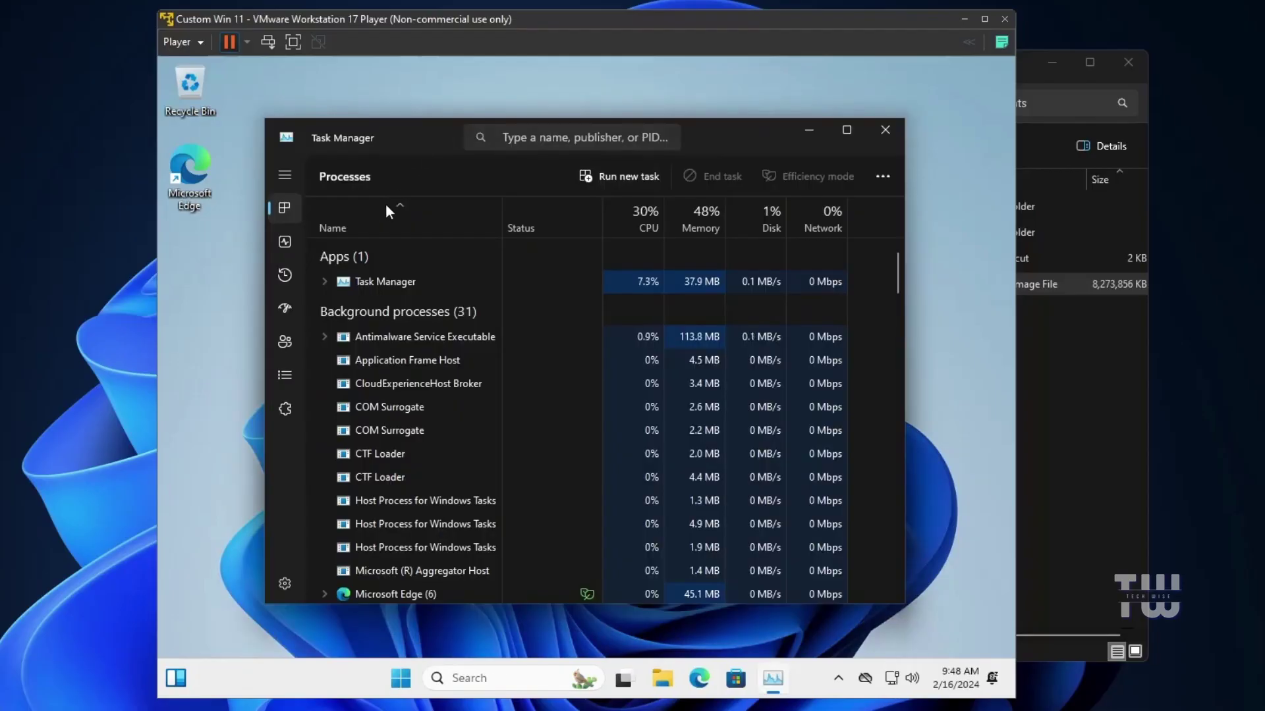
click(309, 253)
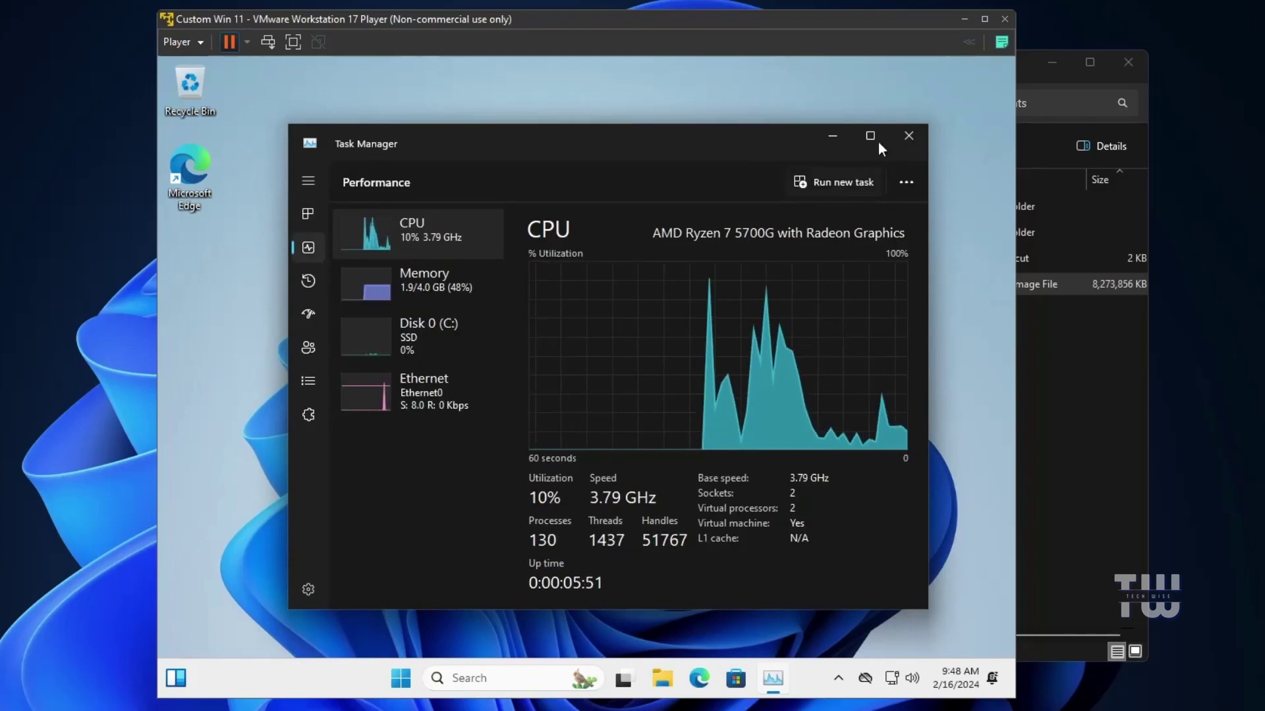
click(911, 144)
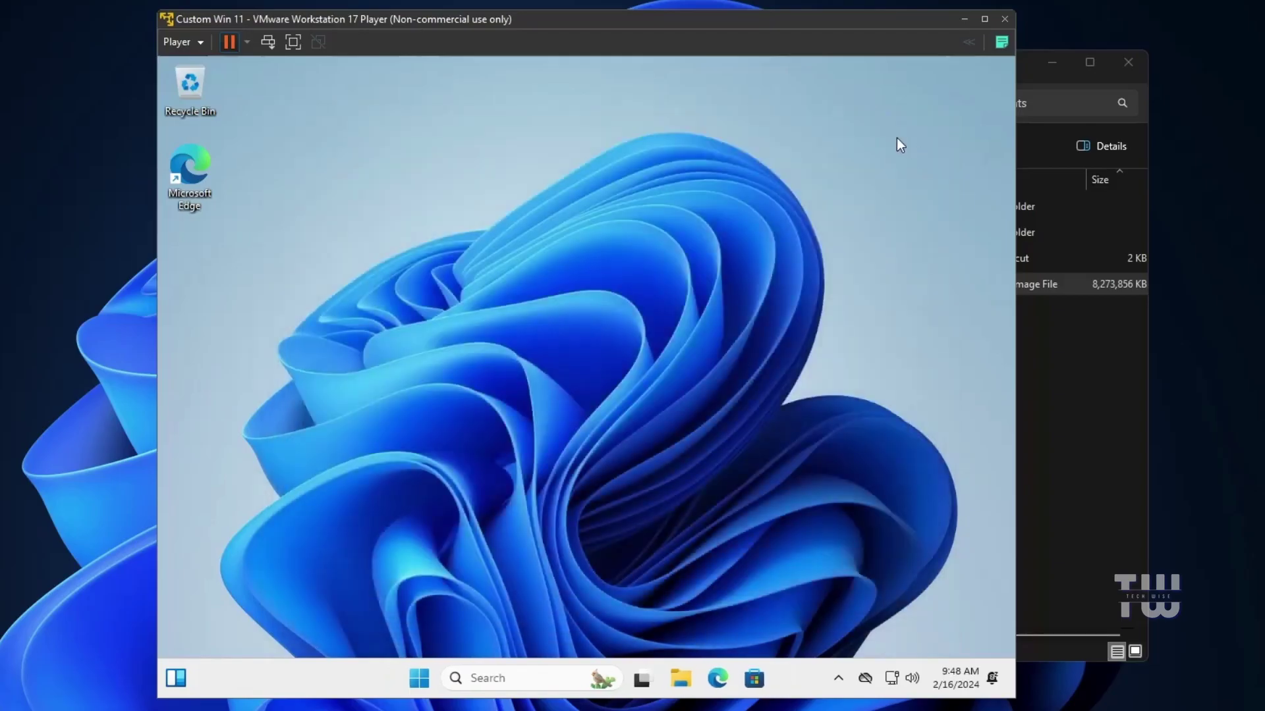